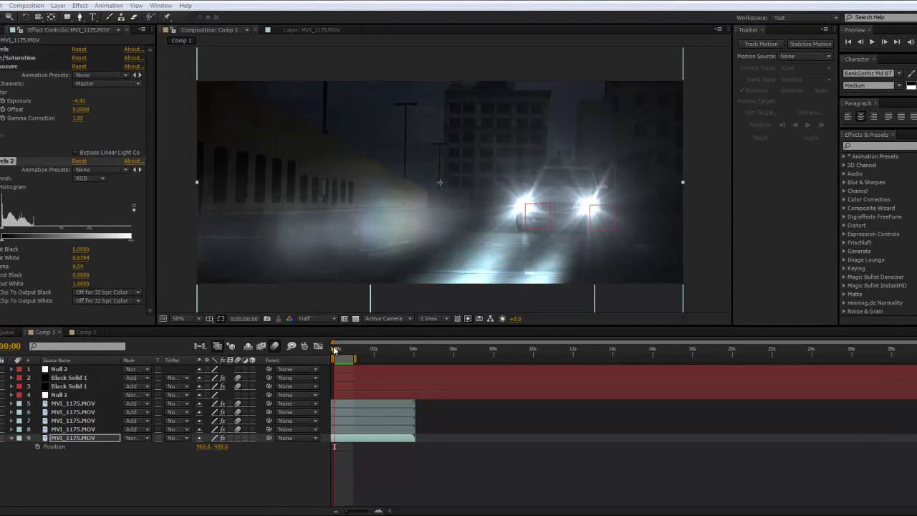
pyautogui.press('space')
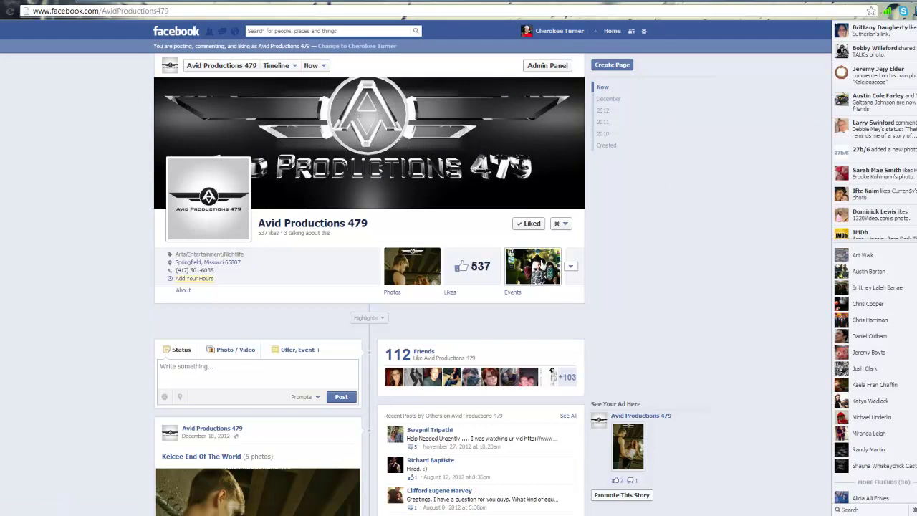
pyautogui.scroll(-3, 537, 272)
pyautogui.scroll(-15, 907, 343)
pyautogui.scroll(10, 907, 344)
pyautogui.scroll(2, 912, 224)
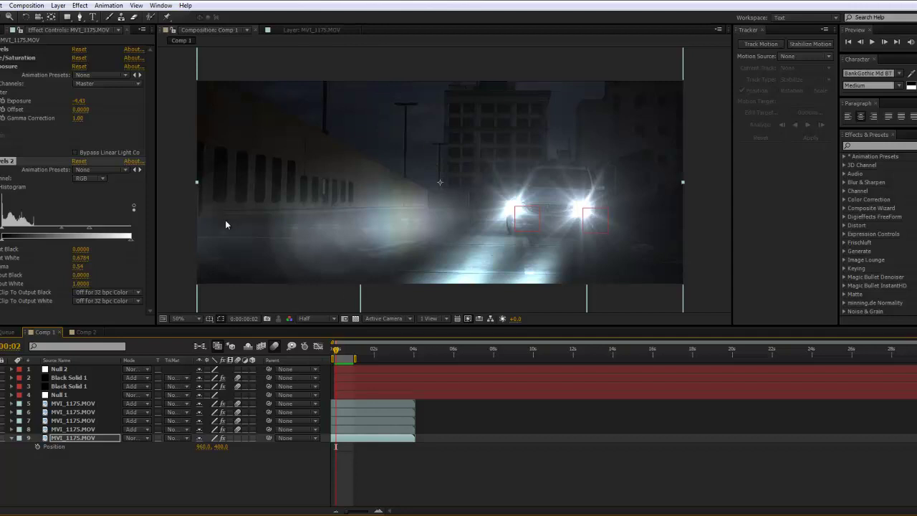
# Create a new composition with the HDTV 1080 24 preset, 1920 × 1080 px, at 24 frames per second and 30 seconds long
pyautogui.click(33, 10)
pyautogui.click(29, 33)
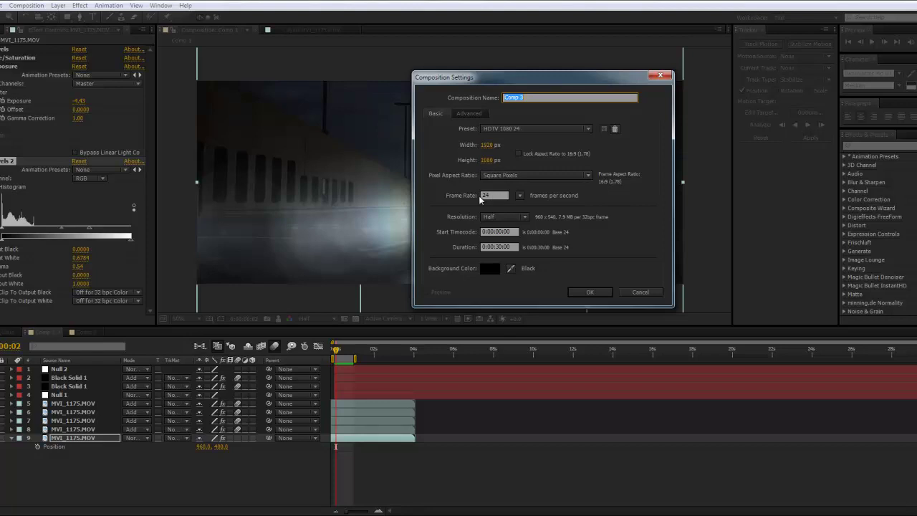
pyautogui.click(590, 291)
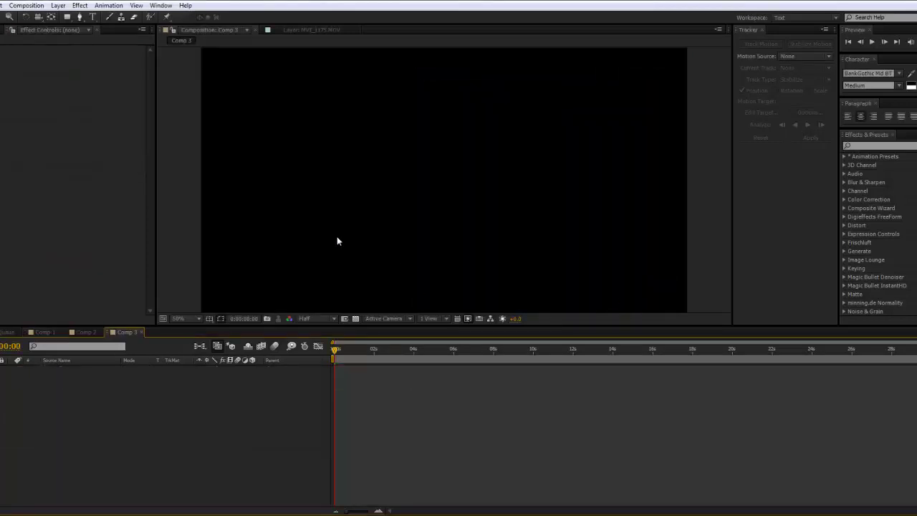
# Add the MVI_1175.MOV footage from the project to the new composition as a layer
pyautogui.hotkey('ctrl', '0')
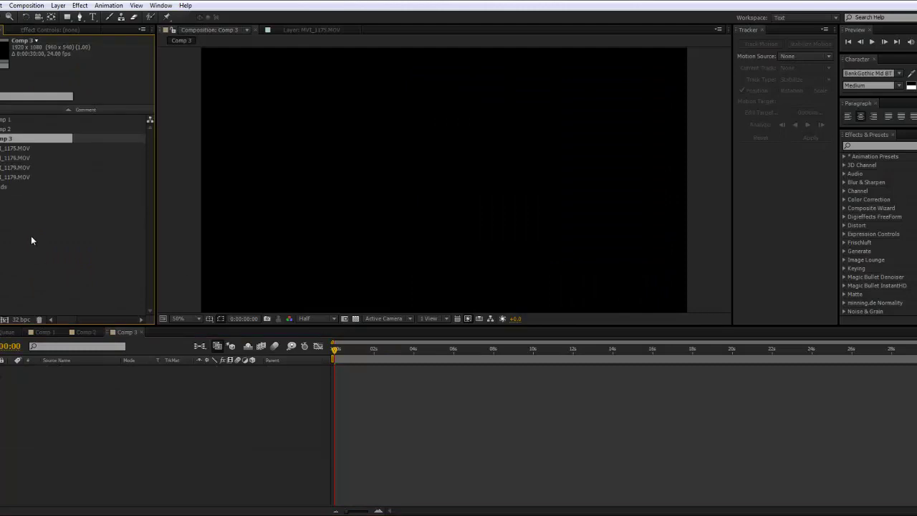
pyautogui.click(19, 149)
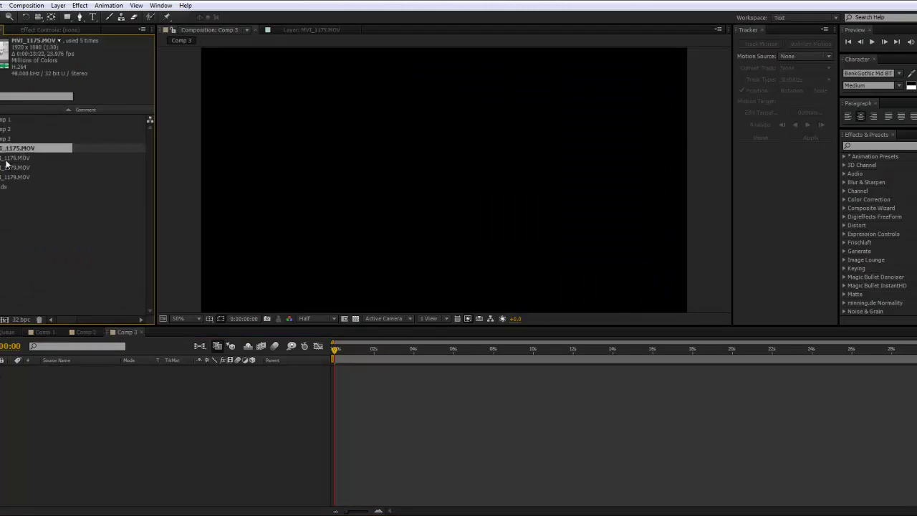
pyautogui.moveTo(19, 148); pyautogui.dragTo(188, 464)
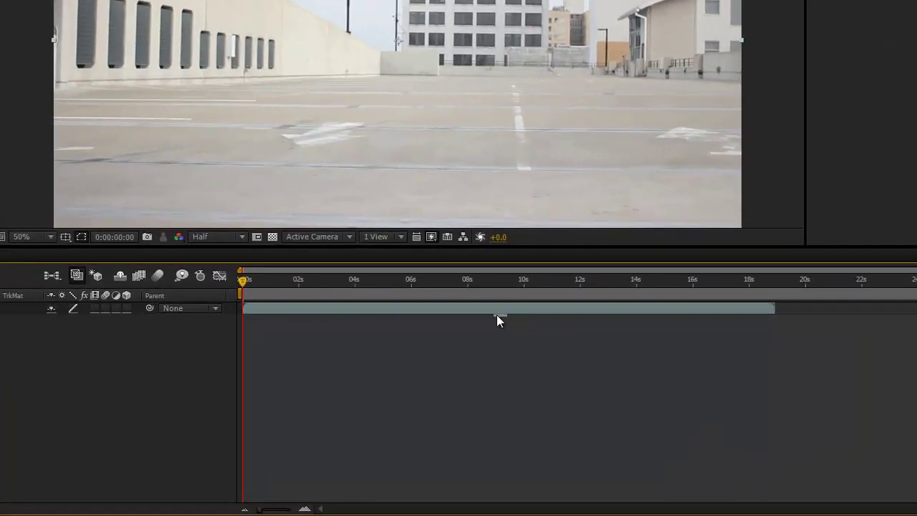
# Slide the clip earlier so the shot begins with the approaching car, and trim its end to 0:00:01:05
pyautogui.moveTo(475, 312); pyautogui.dragTo(71, 329)
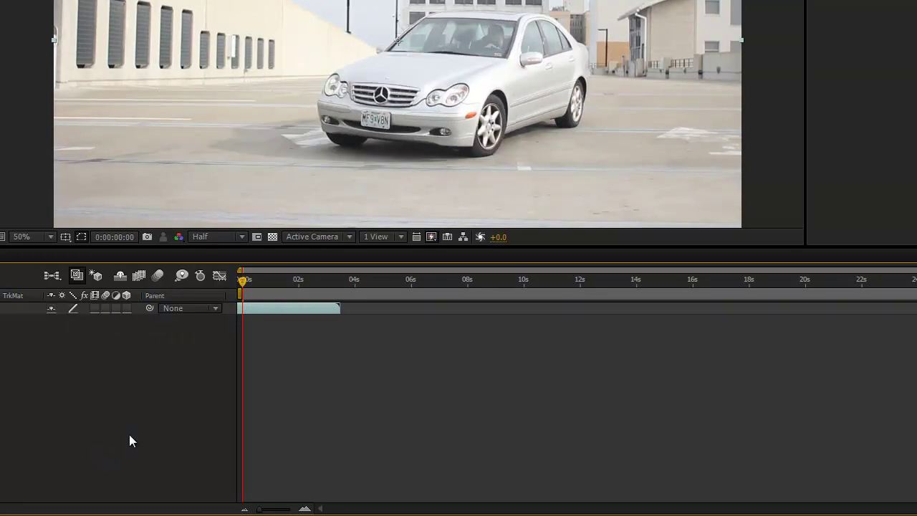
pyautogui.moveTo(303, 311)
pyautogui.mouseDown()
pyautogui.moveTo(315, 304)
pyautogui.moveTo(275, 319)
pyautogui.moveTo(317, 315)
pyautogui.mouseUp()
pyautogui.moveTo(245, 282); pyautogui.dragTo(279, 298)
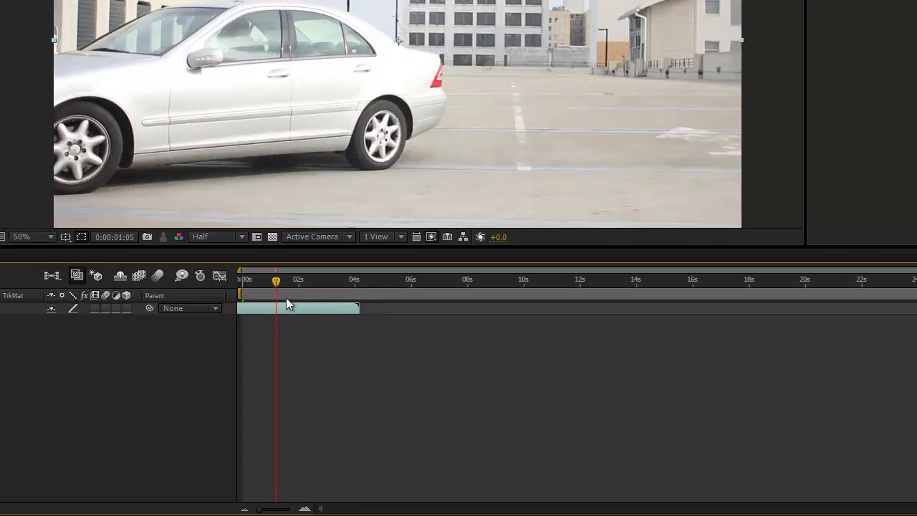
pyautogui.moveTo(356, 308); pyautogui.dragTo(274, 318)
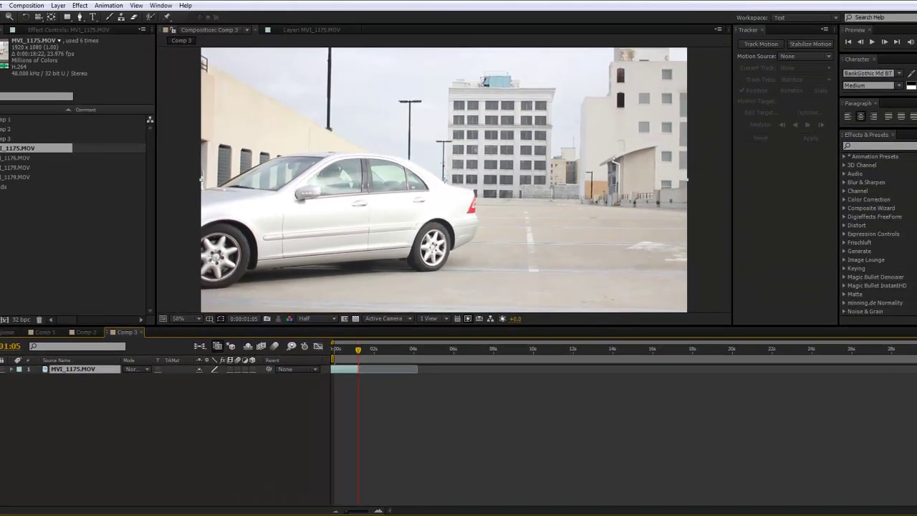
# Shorten the work area to the trimmed clip's end and preview the shot
pyautogui.moveTo(916, 293); pyautogui.dragTo(384, 318)
pyautogui.moveTo(434, 376); pyautogui.dragTo(359, 390)
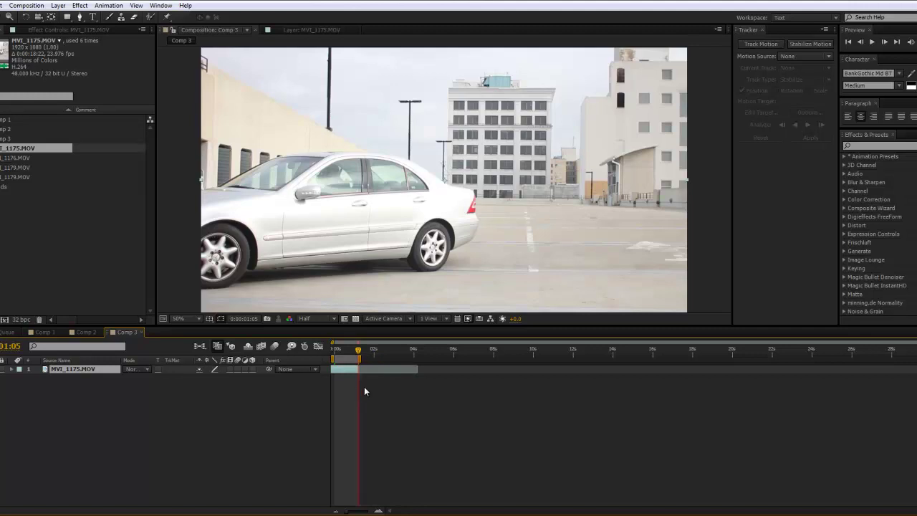
pyautogui.moveTo(349, 511); pyautogui.dragTo(376, 512)
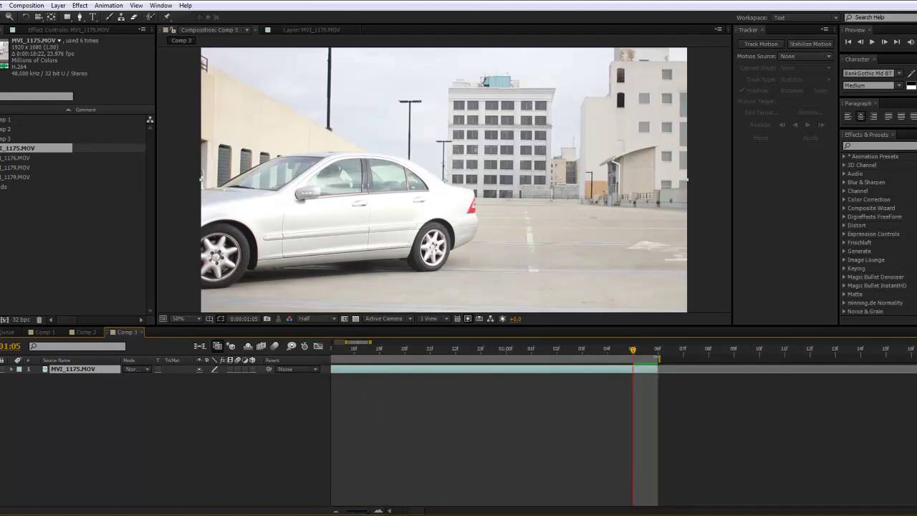
pyautogui.moveTo(643, 351); pyautogui.dragTo(437, 415)
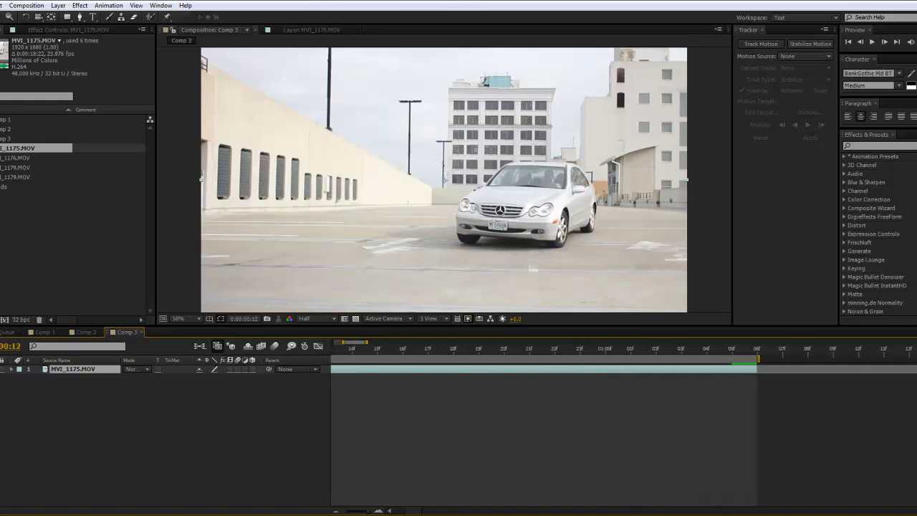
pyautogui.moveTo(374, 510); pyautogui.dragTo(354, 510)
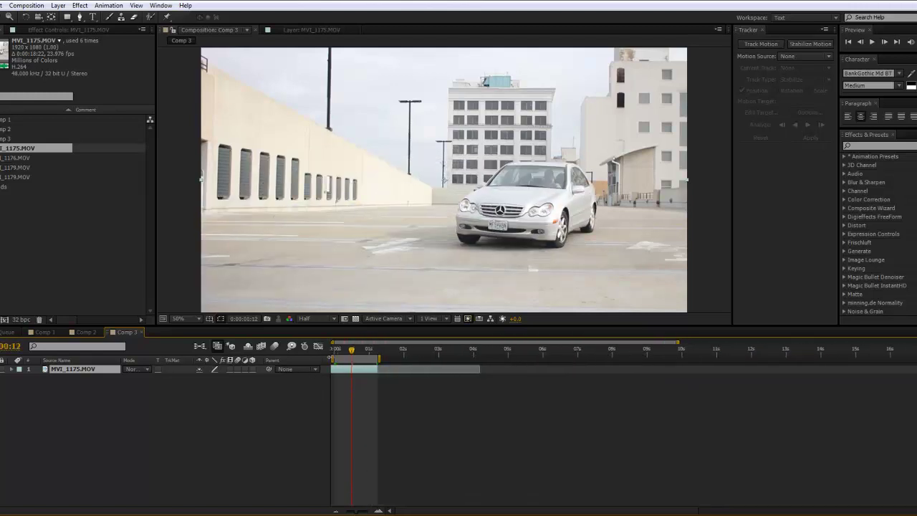
pyautogui.moveTo(351, 350); pyautogui.dragTo(300, 364)
pyautogui.press('space')
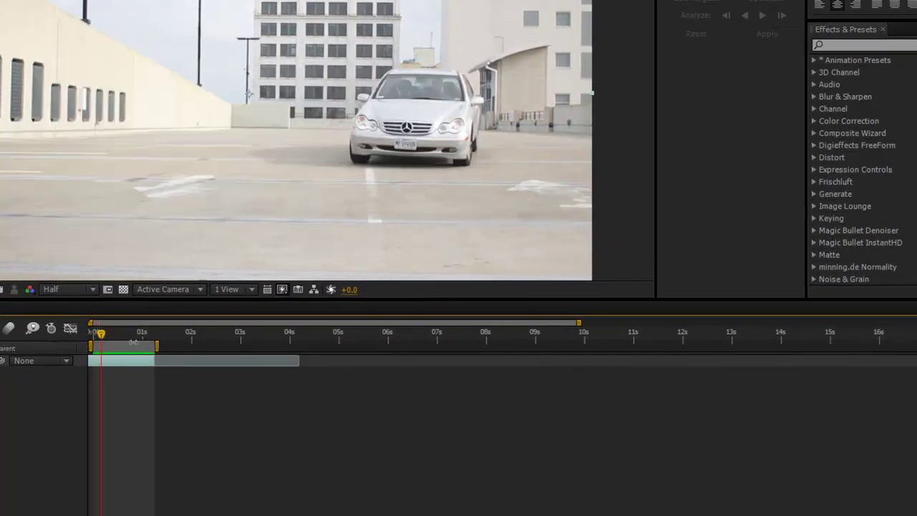
# Find the Exposure effect and apply it to the MVI_1175.MOV layer
pyautogui.click(865, 45)
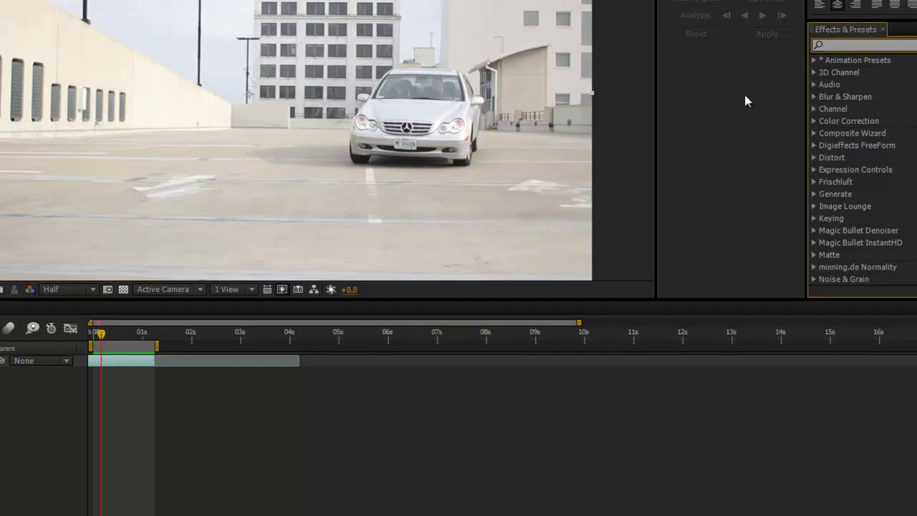
pyautogui.write('explosure')
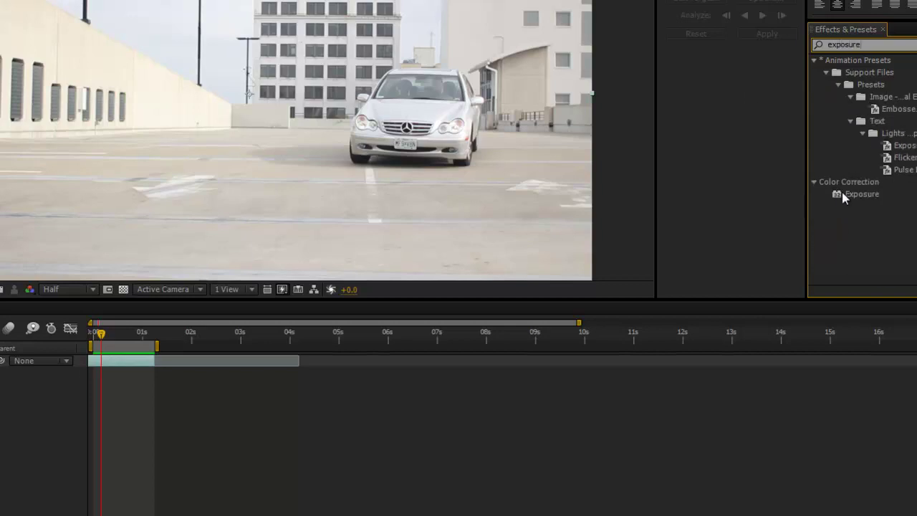
pyautogui.moveTo(842, 193); pyautogui.dragTo(109, 360)
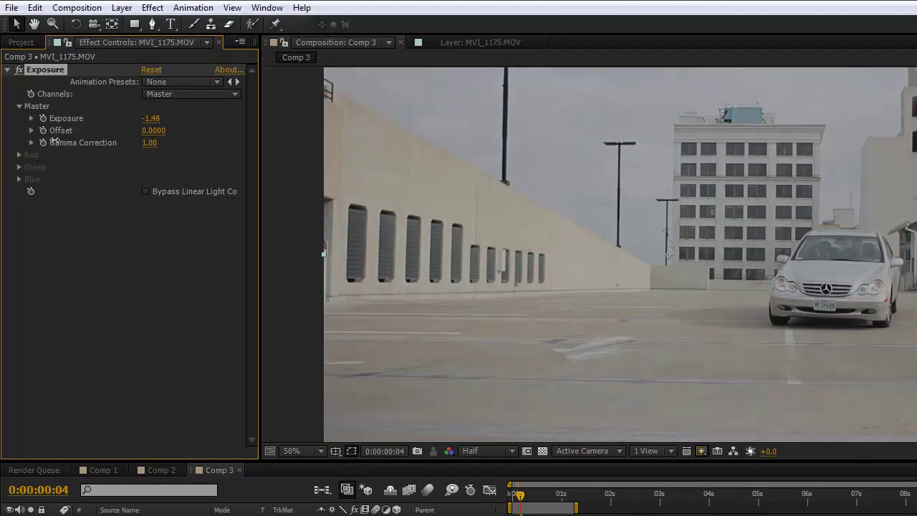
# Darken the footage by setting the master Exposure to -4.17 and the Gamma Correction to 0.19
pyautogui.moveTo(54, 142); pyautogui.dragTo(0, 152)
pyautogui.moveTo(147, 144); pyautogui.dragTo(97, 144)
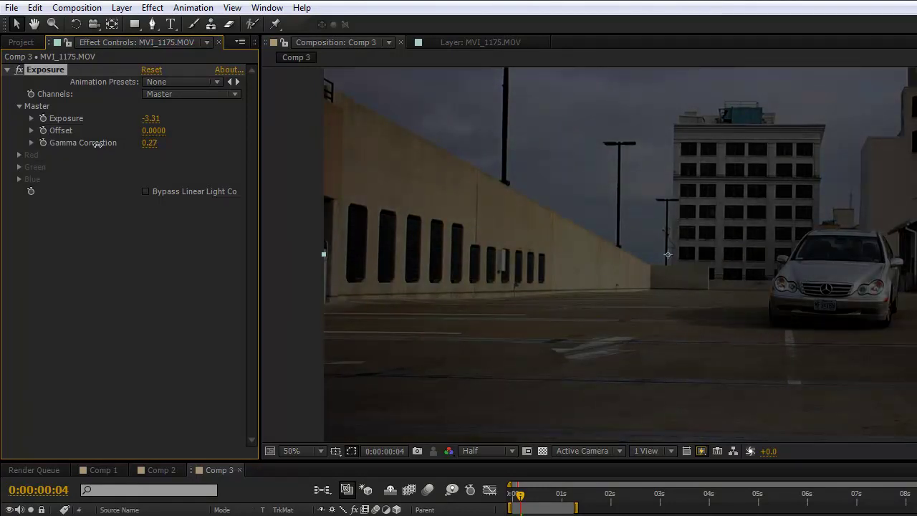
pyautogui.moveTo(96, 144); pyautogui.dragTo(94, 144)
pyautogui.moveTo(146, 119); pyautogui.dragTo(93, 126)
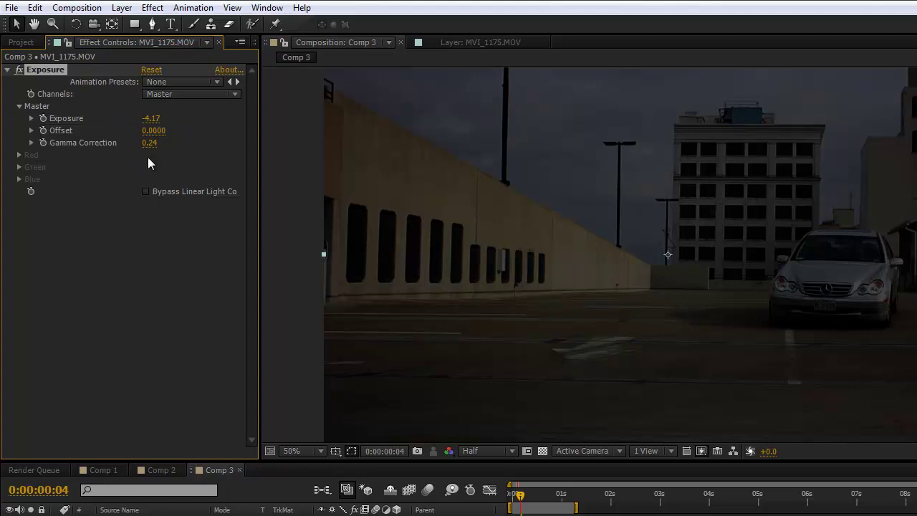
pyautogui.moveTo(145, 143)
pyautogui.mouseDown()
pyautogui.moveTo(173, 139)
pyautogui.moveTo(147, 142)
pyautogui.mouseUp()
pyautogui.rightClick(147, 142)
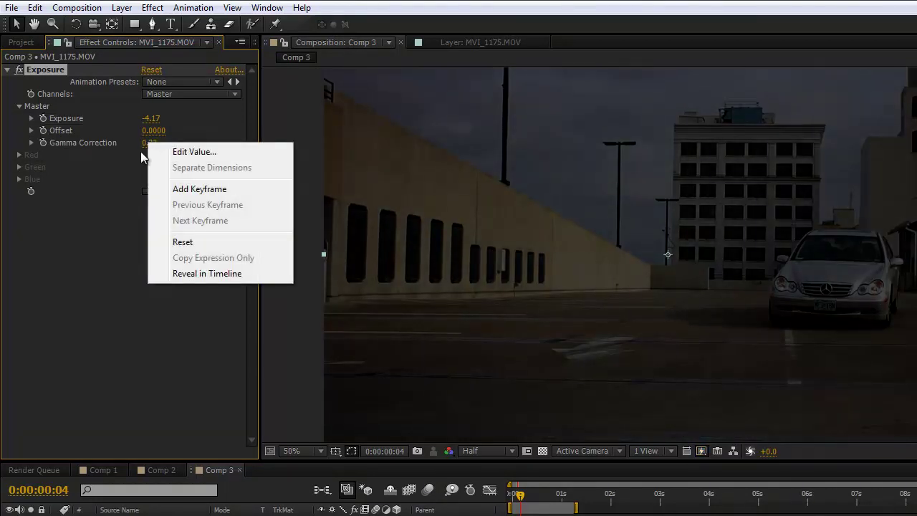
pyautogui.press('Escape')
pyautogui.moveTo(143, 143); pyautogui.dragTo(138, 143)
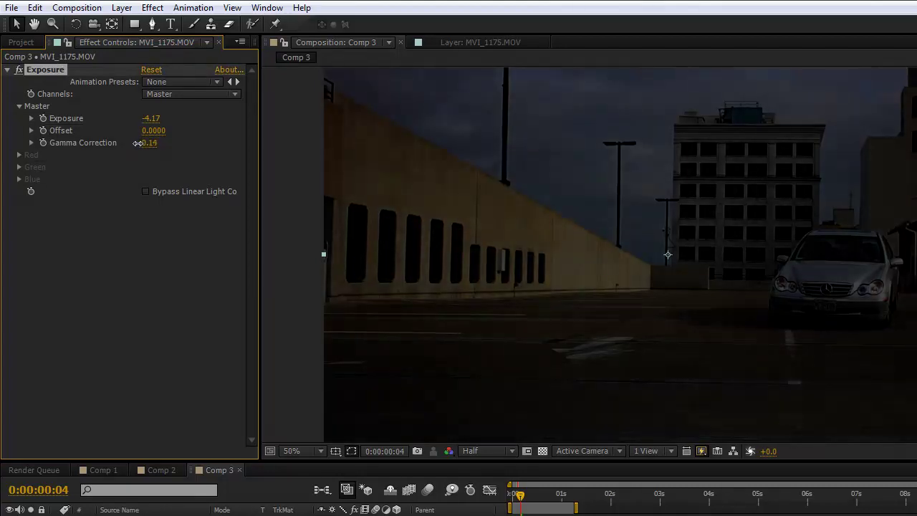
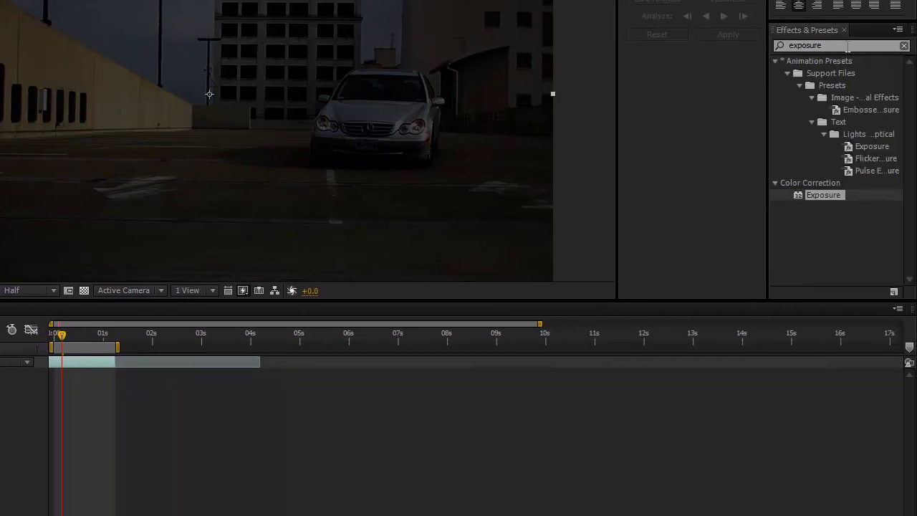
# Apply the Hue/Saturation effect to the clip and set the Yellows channel's saturation to -68
pyautogui.click(848, 46)
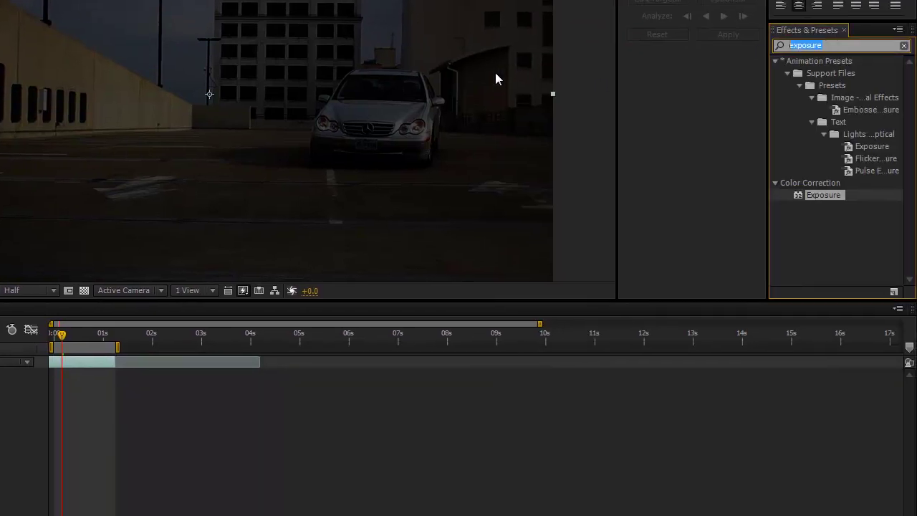
pyautogui.write('sat')
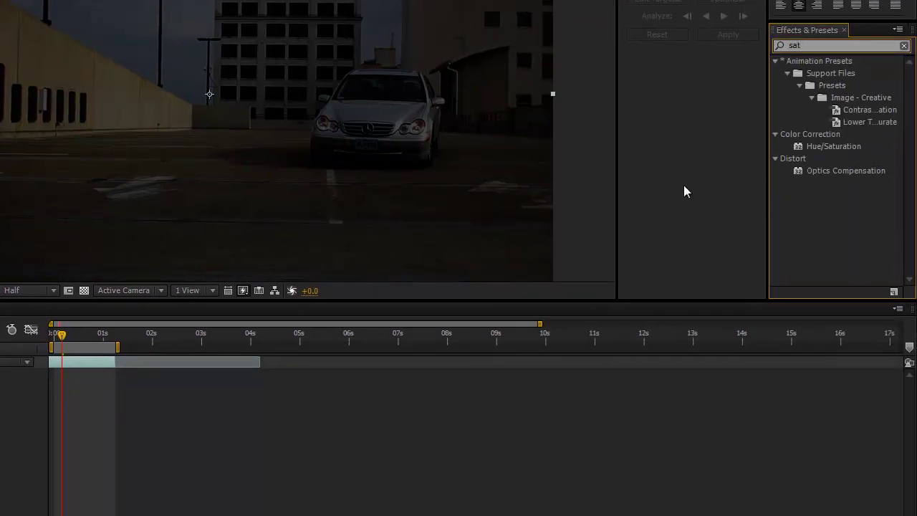
pyautogui.moveTo(804, 150); pyautogui.dragTo(92, 367)
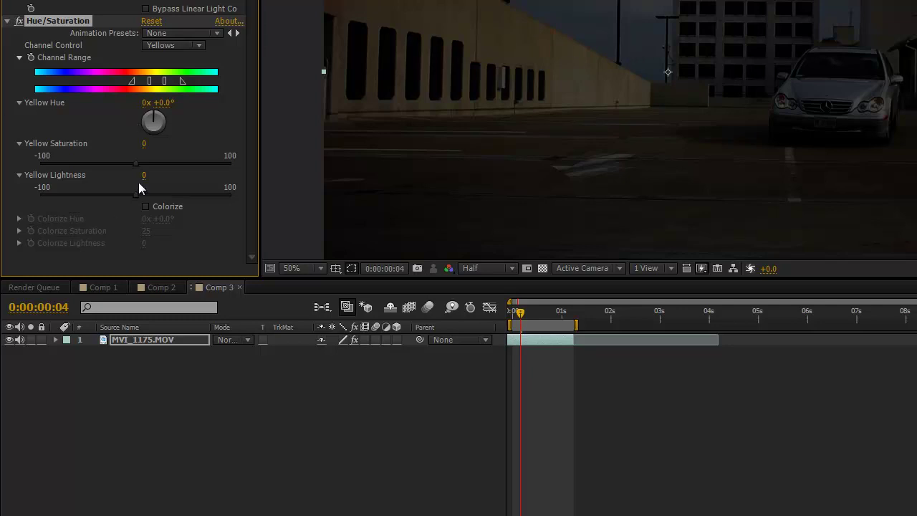
pyautogui.moveTo(133, 161); pyautogui.dragTo(71, 164)
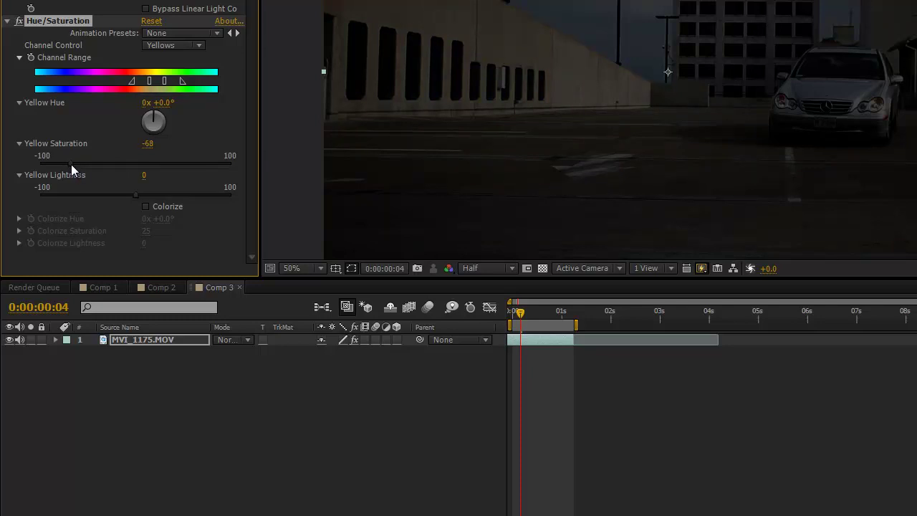
# For the Blues channel, set the saturation to 52 and the lightness to -80
pyautogui.click(177, 46)
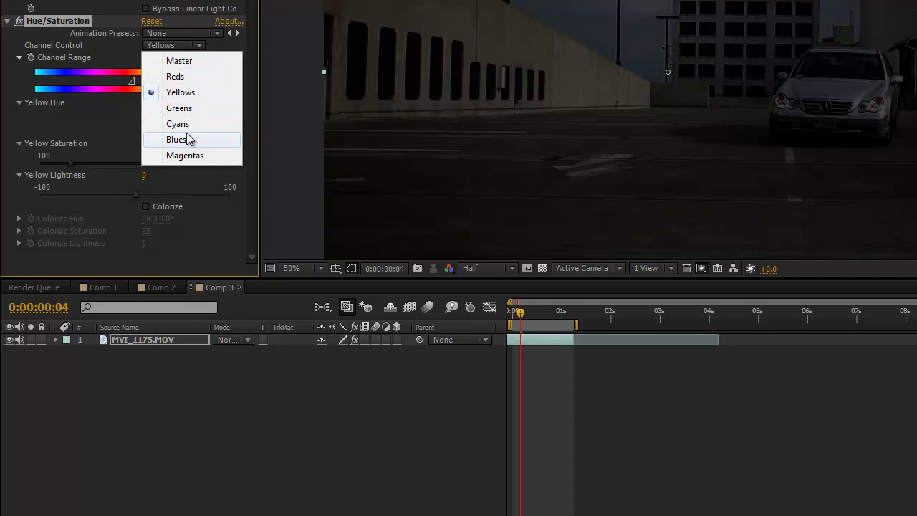
pyautogui.click(186, 137)
pyautogui.moveTo(135, 163); pyautogui.dragTo(171, 164)
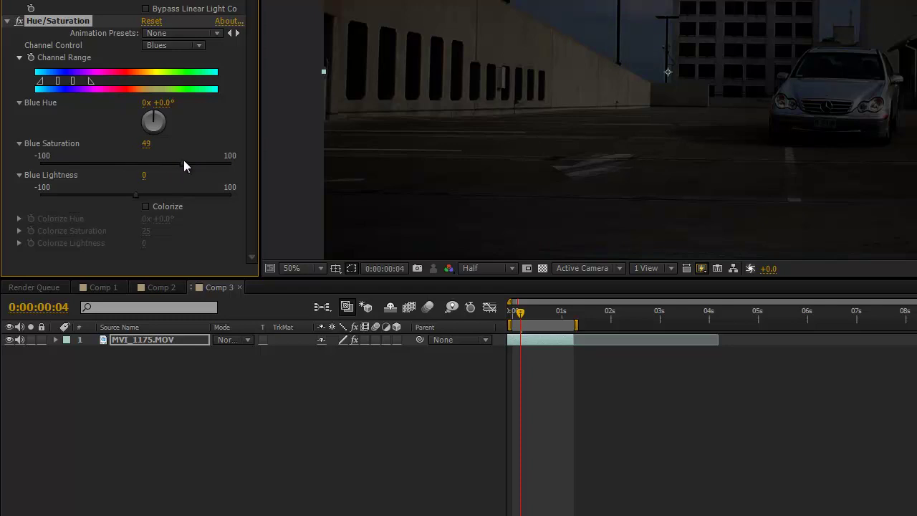
pyautogui.moveTo(134, 194); pyautogui.dragTo(75, 193)
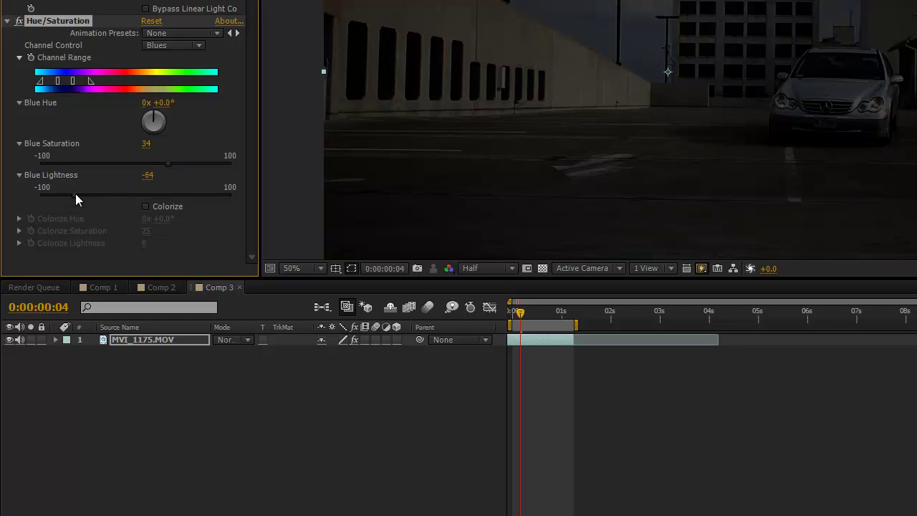
pyautogui.moveTo(168, 163)
pyautogui.mouseDown()
pyautogui.moveTo(199, 163)
pyautogui.moveTo(185, 164)
pyautogui.mouseUp()
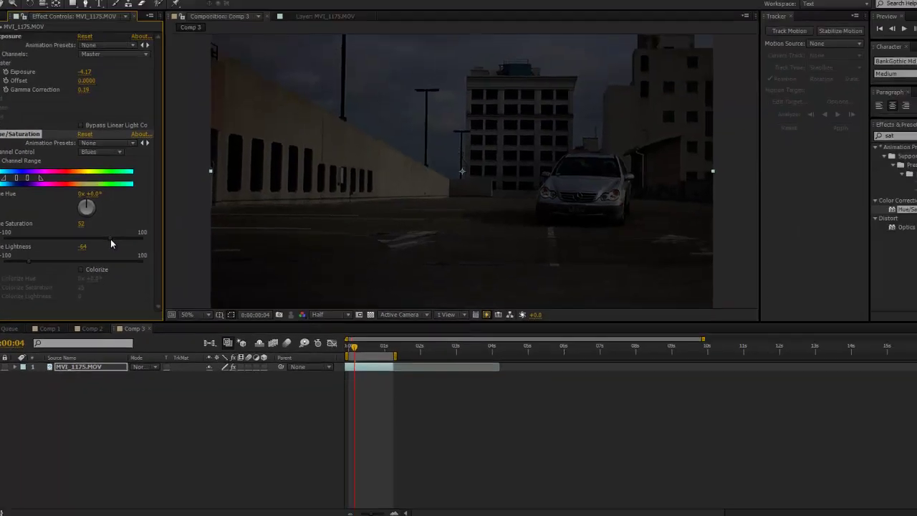
pyautogui.moveTo(27, 262); pyautogui.dragTo(22, 264)
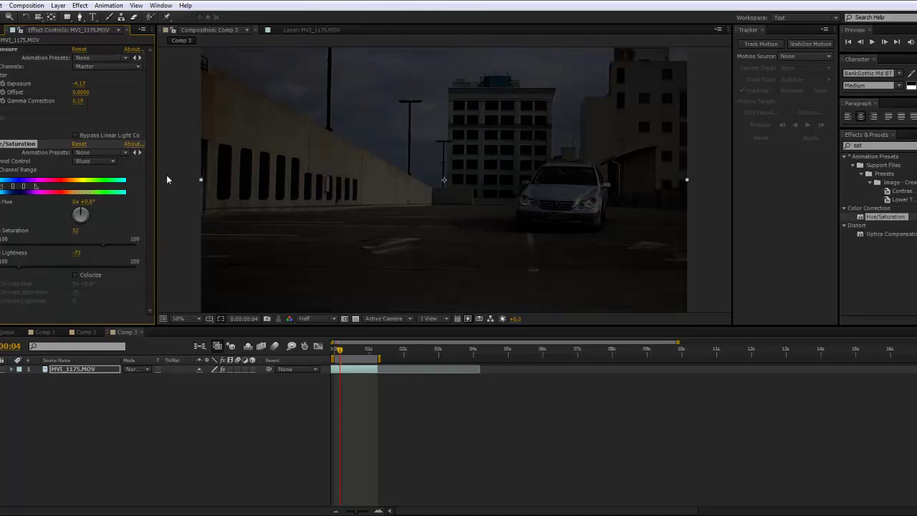
pyautogui.click(18, 267)
pyautogui.moveTo(45, 263); pyautogui.dragTo(19, 274)
# Find the Tint effect and apply it to the MVI_1175.MOV layer
pyautogui.scroll(-4, 367, 151)
pyautogui.scroll(4, 413, 164)
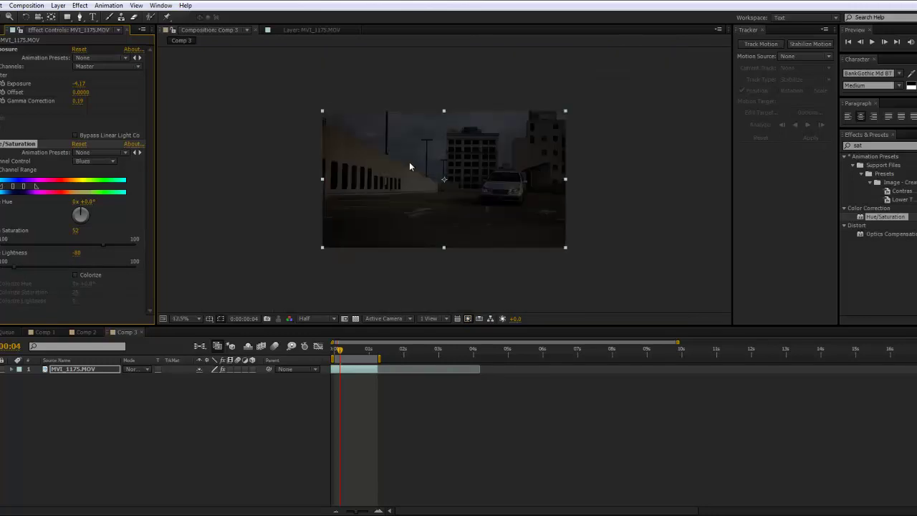
pyautogui.scroll(-2, 413, 166)
pyautogui.click(669, 196)
pyautogui.scroll(2, 443, 177)
pyautogui.scroll(-2, 443, 177)
pyautogui.hotkey('ctrl', '5')
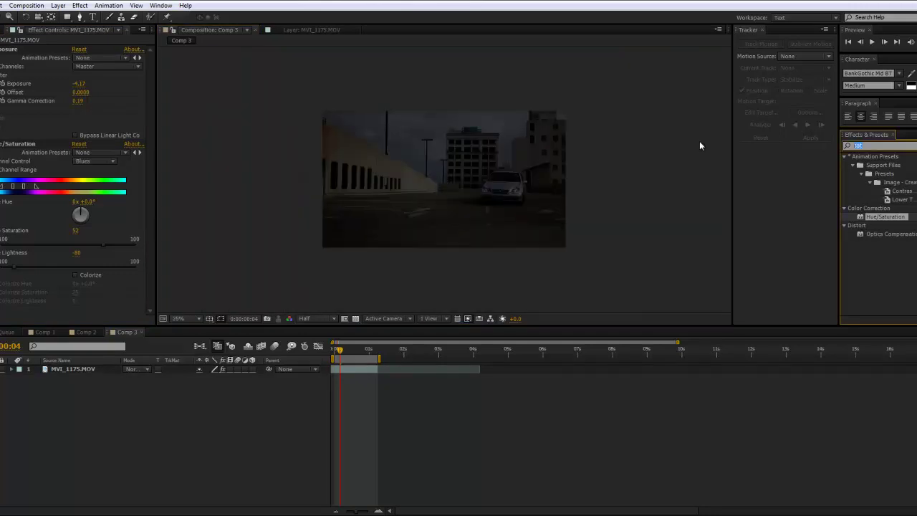
pyautogui.write('tint')
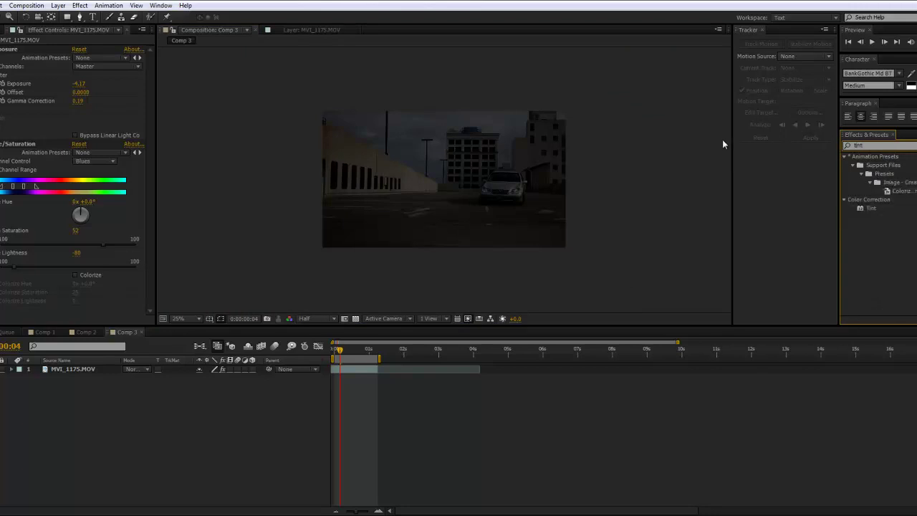
pyautogui.moveTo(865, 206); pyautogui.dragTo(351, 372)
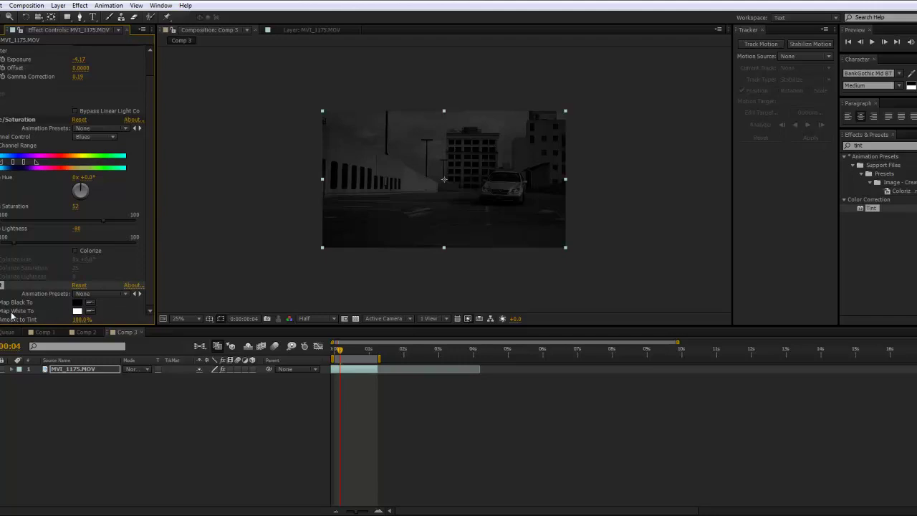
# Set the Tint effect's Map White To colour to light blue 53E1FF
pyautogui.click(77, 310)
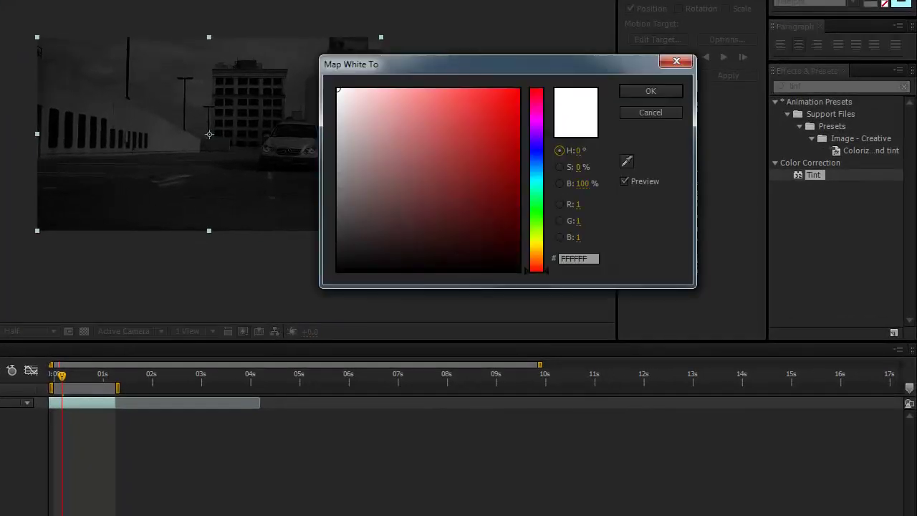
pyautogui.click(542, 175)
pyautogui.moveTo(479, 162)
pyautogui.mouseDown()
pyautogui.moveTo(579, 68)
pyautogui.moveTo(430, 65)
pyautogui.moveTo(429, 155)
pyautogui.moveTo(443, 79)
pyautogui.moveTo(470, 82)
pyautogui.mouseUp()
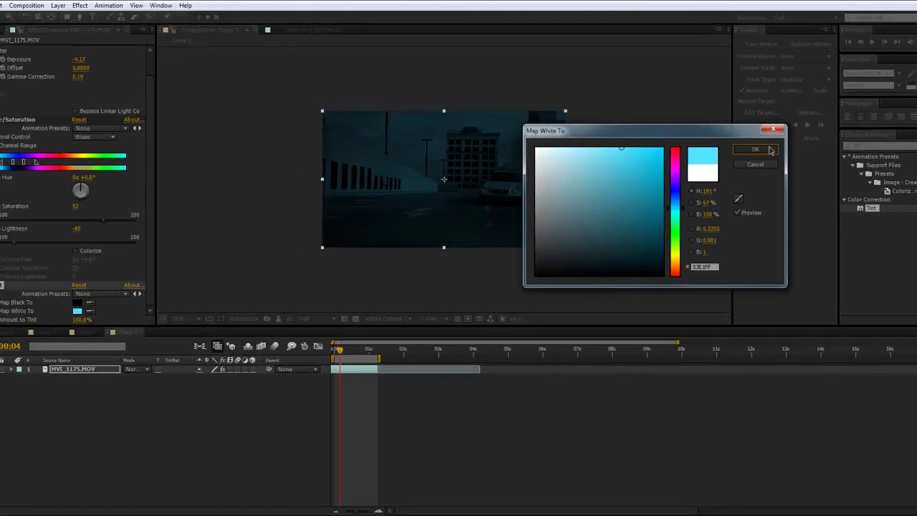
pyautogui.click(770, 151)
# Reduce the Tint effect's Amount to Tint to 22%
pyautogui.press('.')
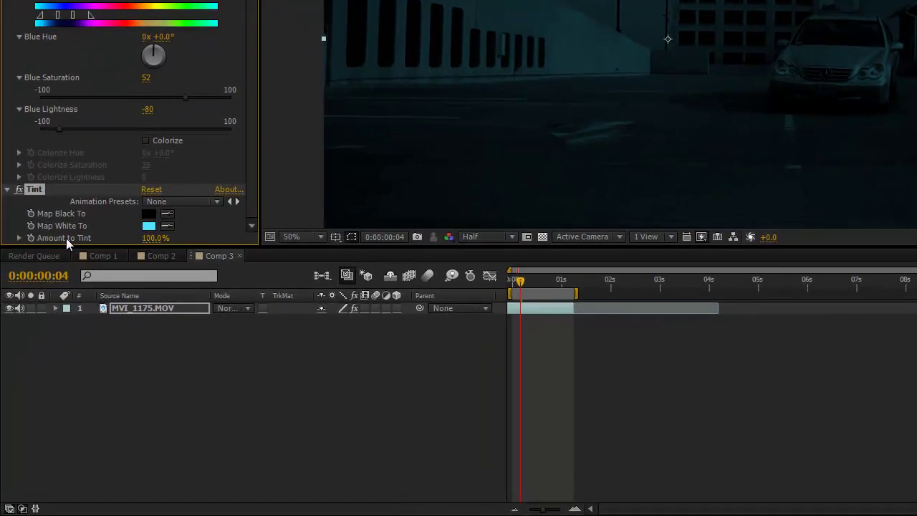
pyautogui.moveTo(147, 238); pyautogui.dragTo(54, 247)
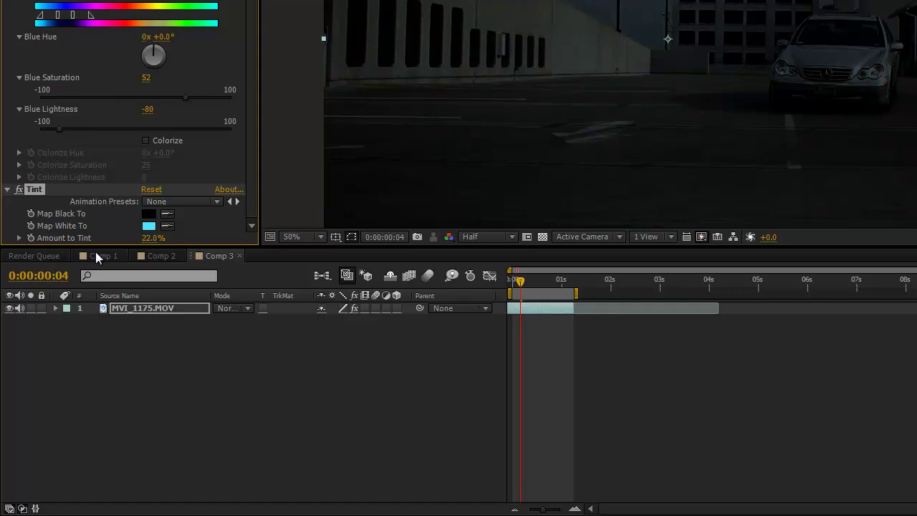
pyautogui.scroll(-2, 659, 37)
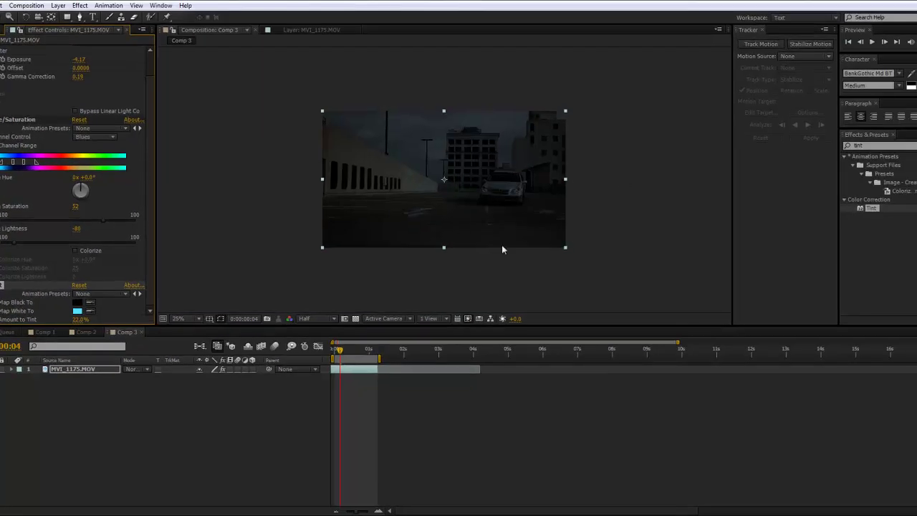
pyautogui.press('.')
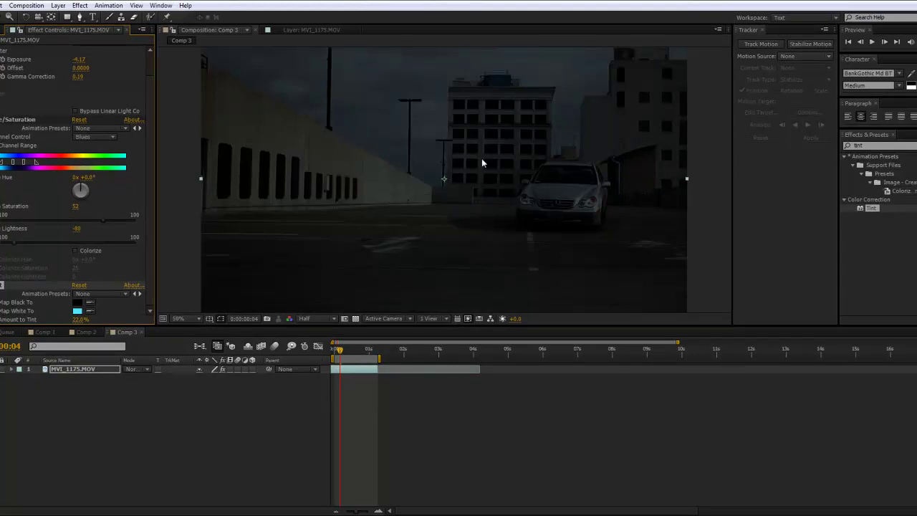
# Clear the search term from the effects search
pyautogui.press('BackSpace')
pyautogui.press('BackSpace')
pyautogui.press('BackSpace')
pyautogui.press('BackSpace')
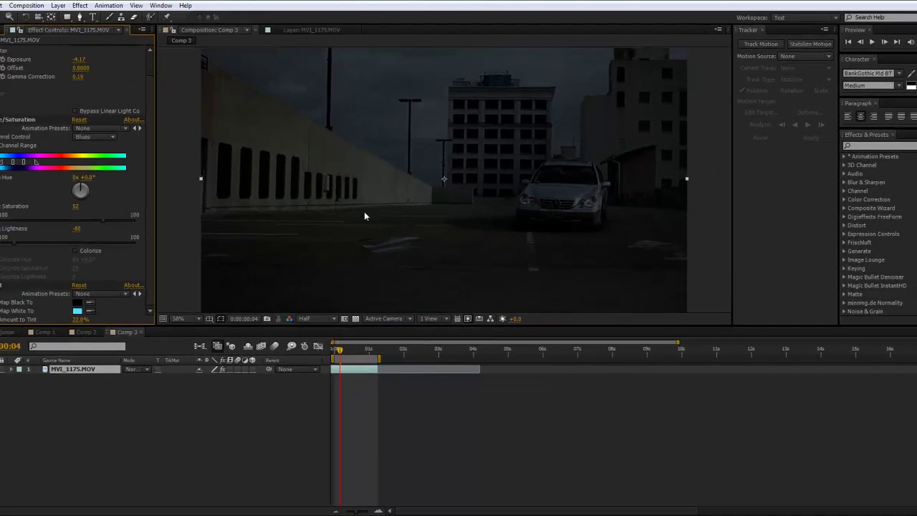
pyautogui.scroll(-2, 425, 200)
pyautogui.scroll(3, 428, 197)
pyautogui.scroll(1, 428, 198)
pyautogui.scroll(-2, 428, 197)
pyautogui.scroll(1, 428, 198)
pyautogui.scroll(-1, 428, 198)
pyautogui.scroll(1, 428, 198)
pyautogui.click(79, 395)
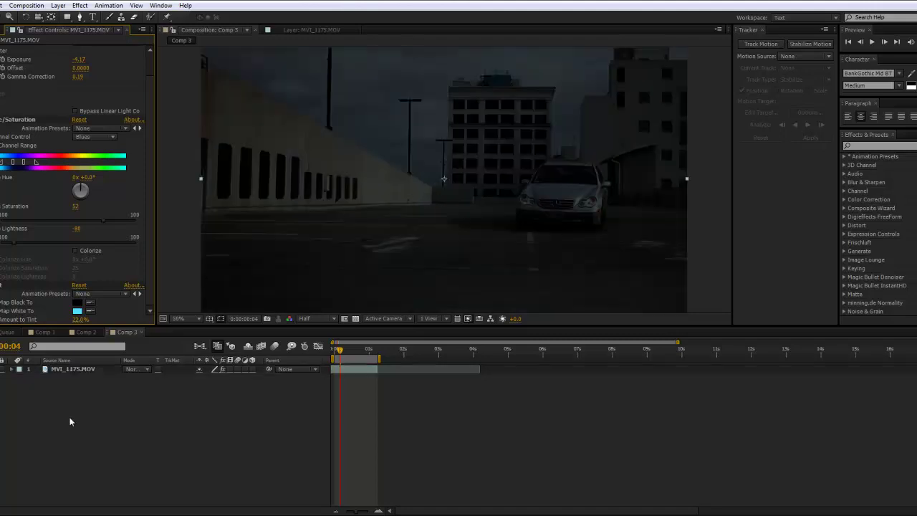
# Duplicate the MVI_1175.MOV layer and set the upper copy's blending mode to Add
pyautogui.click(73, 368)
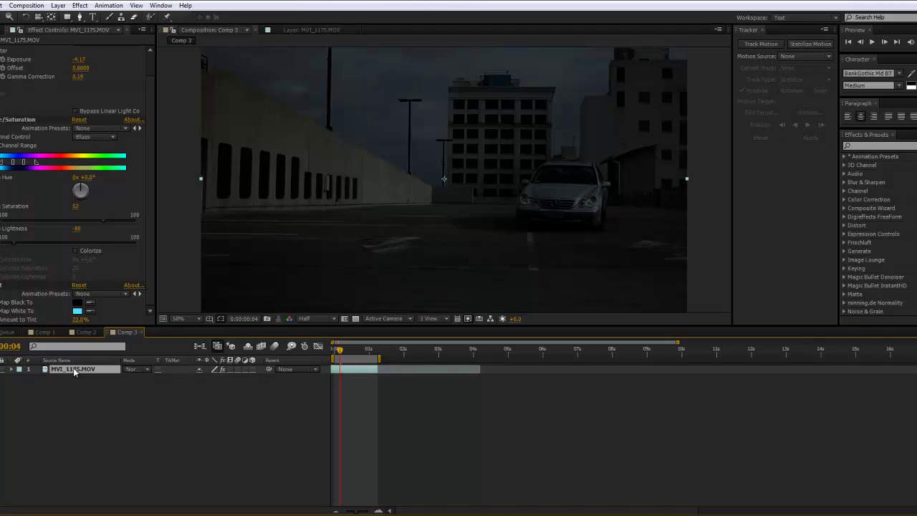
pyautogui.hotkey('ctrl', 'd')
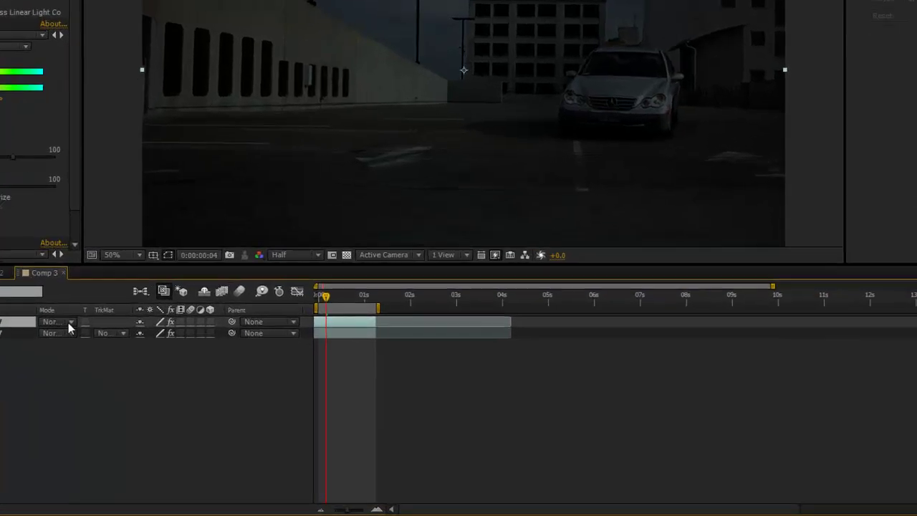
pyautogui.click(146, 369)
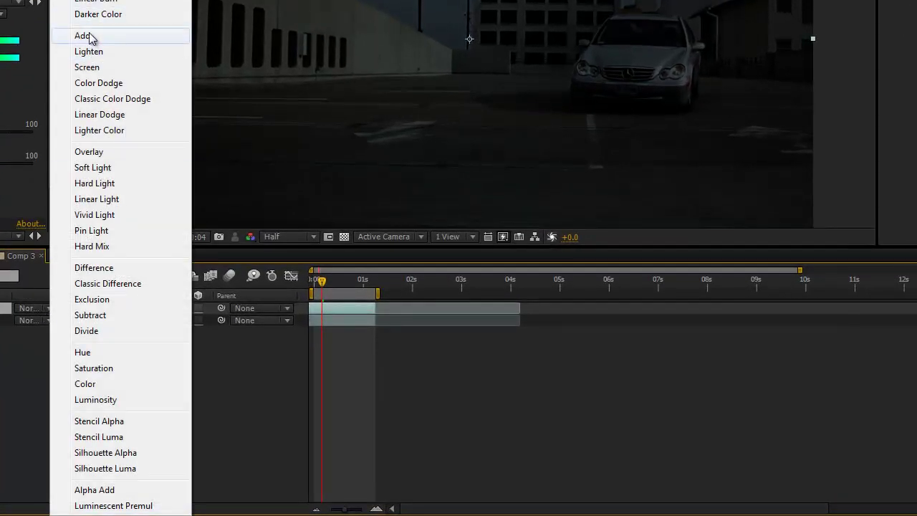
pyautogui.click(89, 35)
# Draw a triangular beam mask on the upper layer with the Pen tool, running from the left-hand headlight onto the ground ahead
pyautogui.click(54, 117)
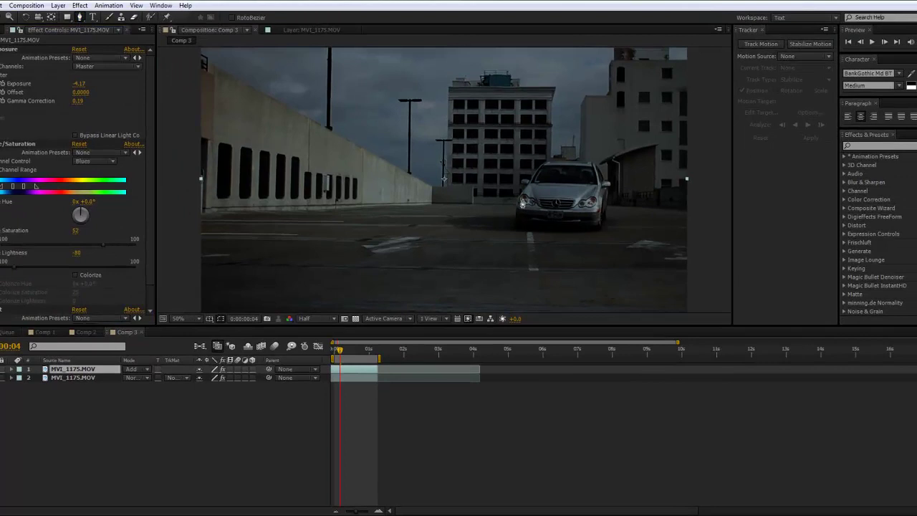
pyautogui.click(523, 202)
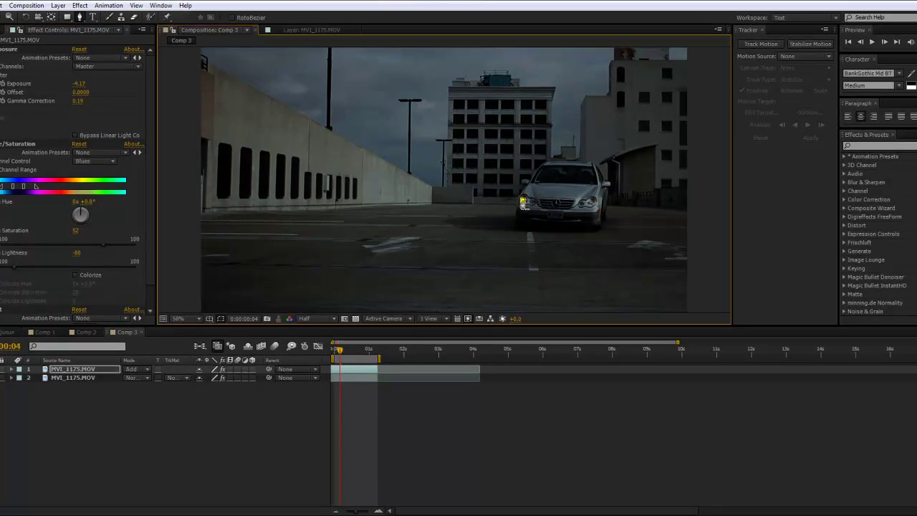
pyautogui.click(384, 266)
pyautogui.click(470, 310)
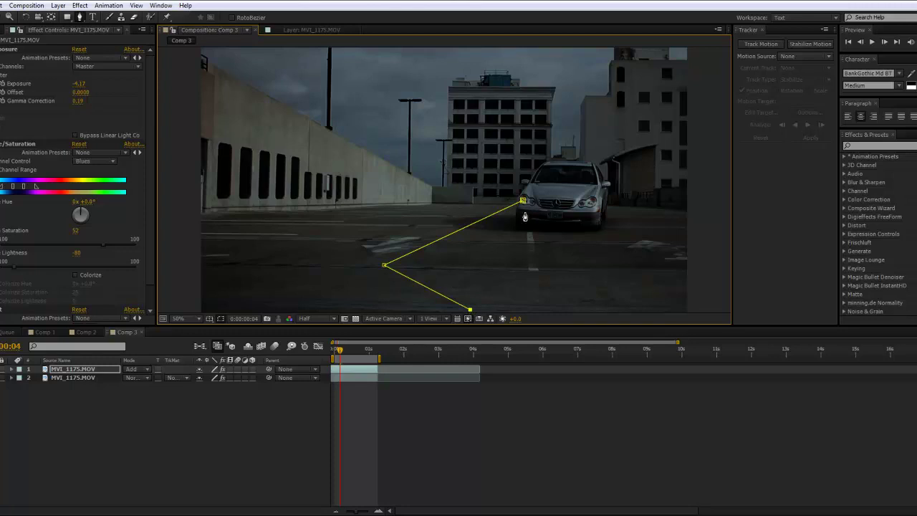
pyautogui.click(523, 202)
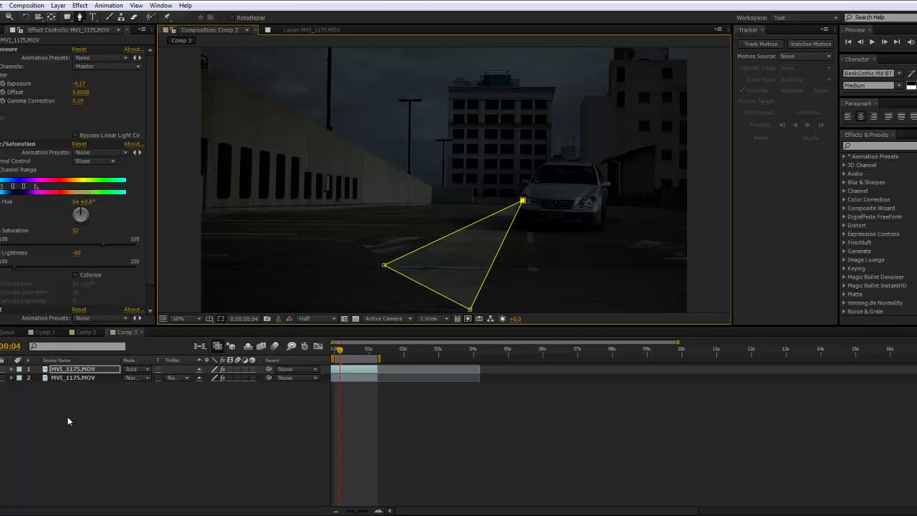
# Set Mask 1's feather to 110 pixels and the upper layer's Exposure to -2.04
pyautogui.press('f')
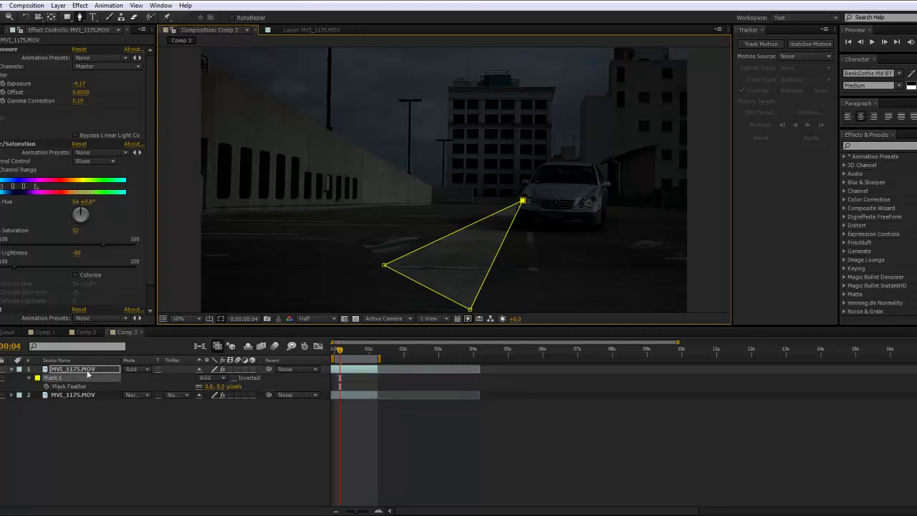
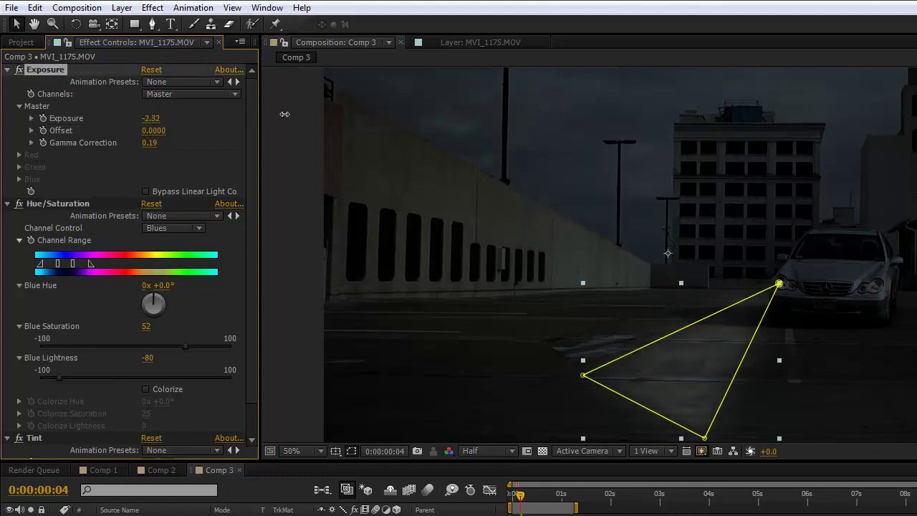
pyautogui.click(702, 432)
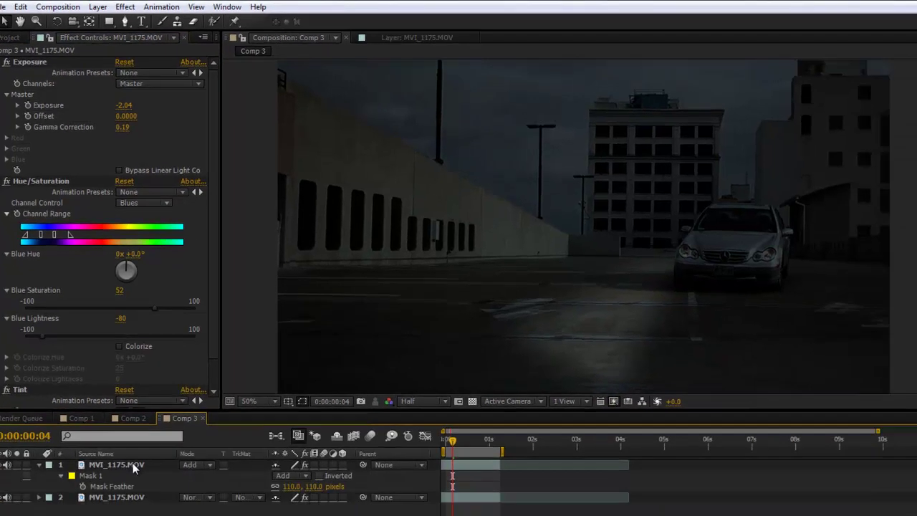
# Reveal Mask 1's properties on the upper layer and enable keyframing for its Mask Path
pyautogui.click(133, 463)
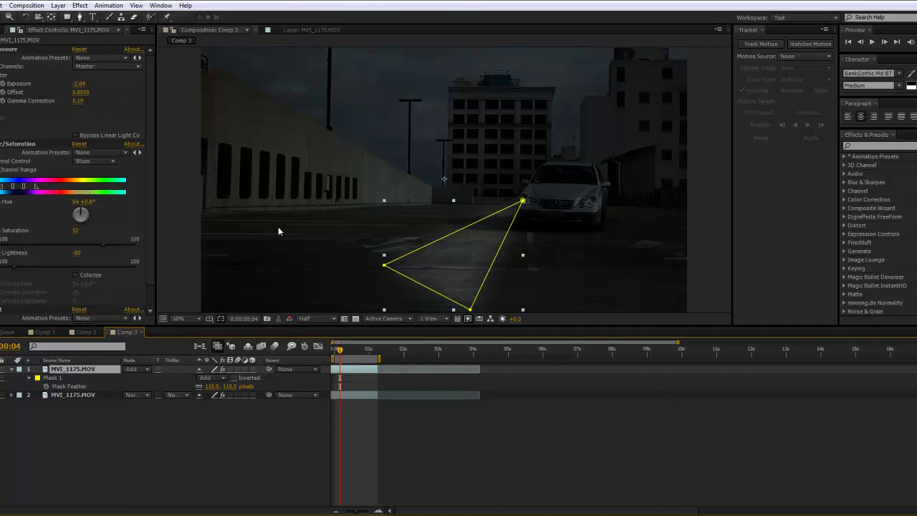
pyautogui.click(50, 388)
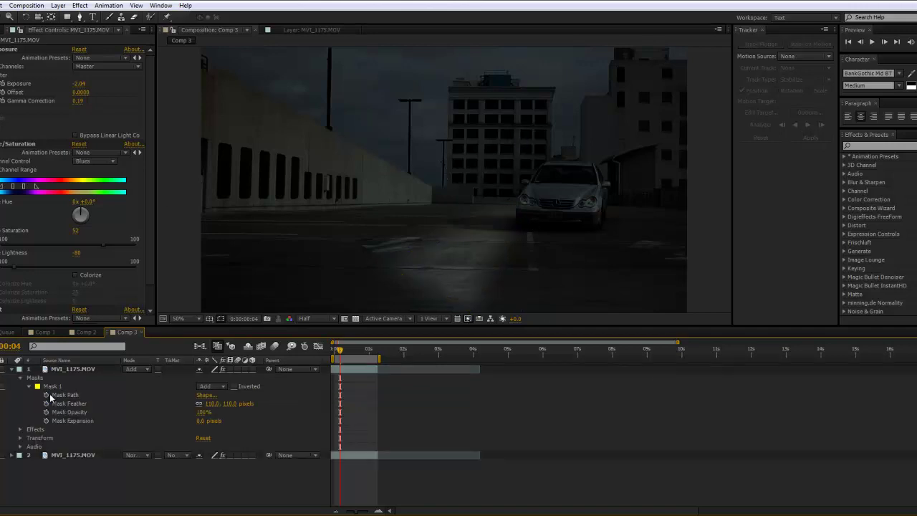
pyautogui.click(46, 395)
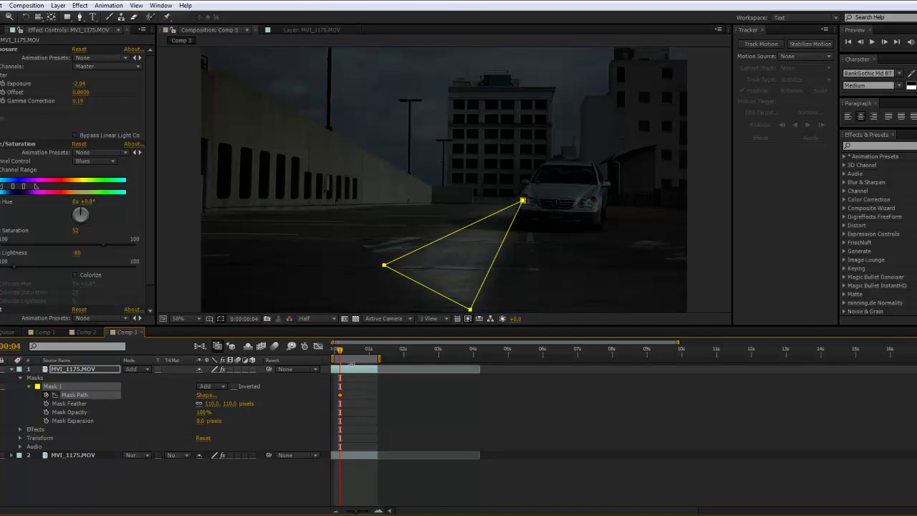
pyautogui.click(332, 375)
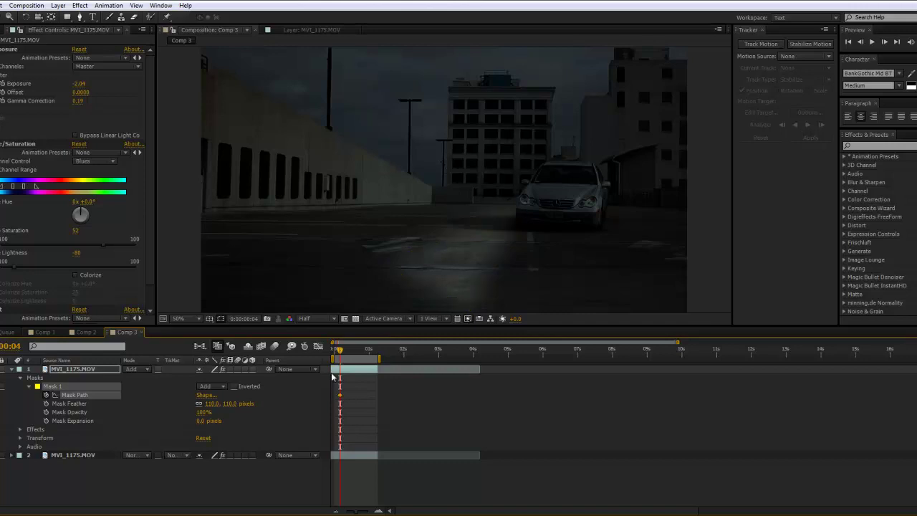
# At frame 0:00:00:00, reshape Mask 1 so its apex meets the left-hand headlight and its base lies on the ground in front of the car
pyautogui.click(335, 353)
pyautogui.moveTo(333, 356); pyautogui.dragTo(328, 357)
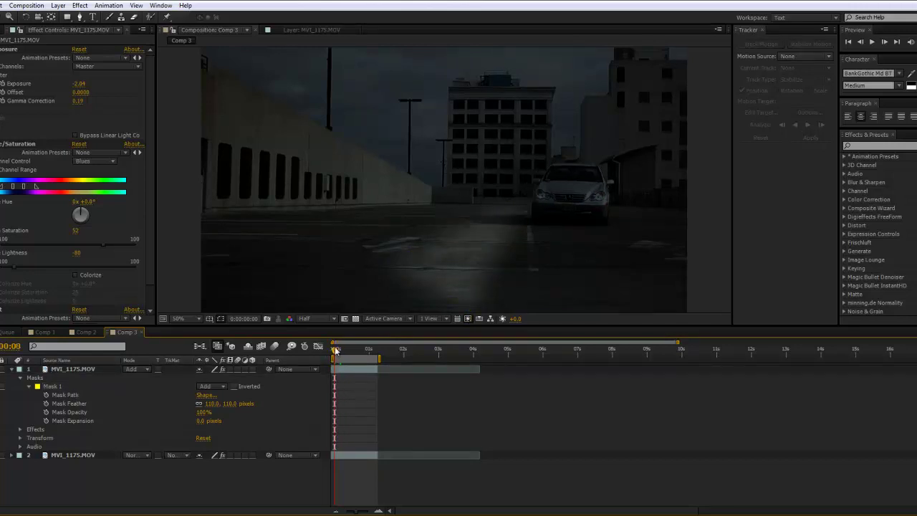
pyautogui.click(76, 392)
pyautogui.moveTo(496, 230); pyautogui.dragTo(542, 195)
pyautogui.hotkey('ctrl', 'z')
pyautogui.moveTo(470, 309); pyautogui.dragTo(561, 296)
pyautogui.moveTo(385, 263); pyautogui.dragTo(479, 293)
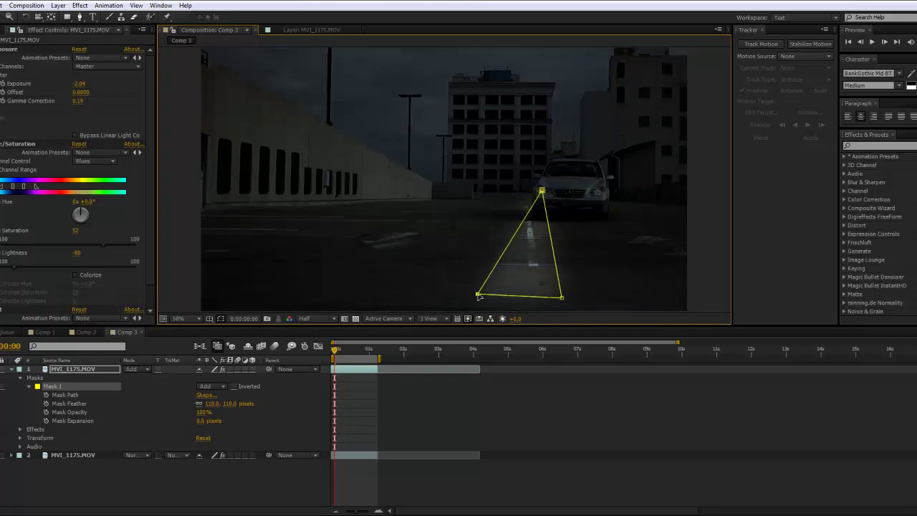
# Fine-tune Mask 1 by aligning its apex with the headlight and moving its two base points slightly down
pyautogui.scroll(4, 546, 196)
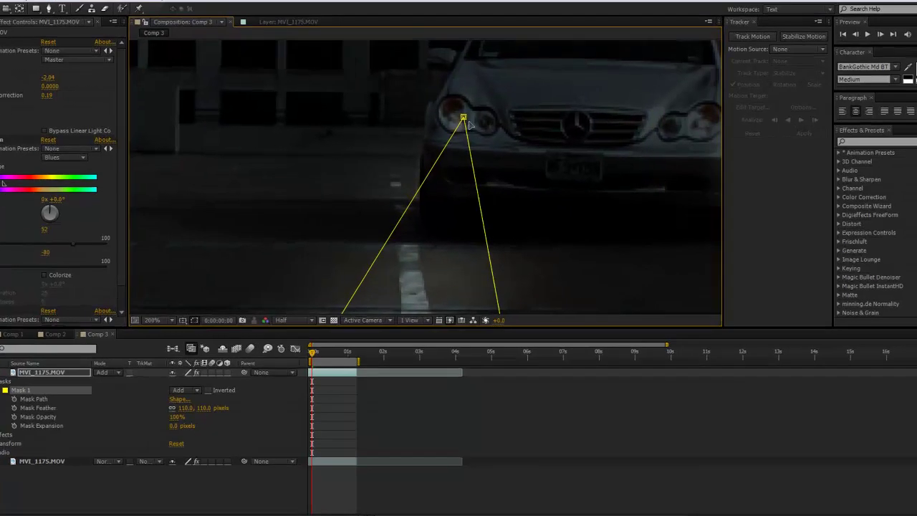
pyautogui.moveTo(469, 122); pyautogui.dragTo(459, 111)
pyautogui.scroll(-4, 241, 179)
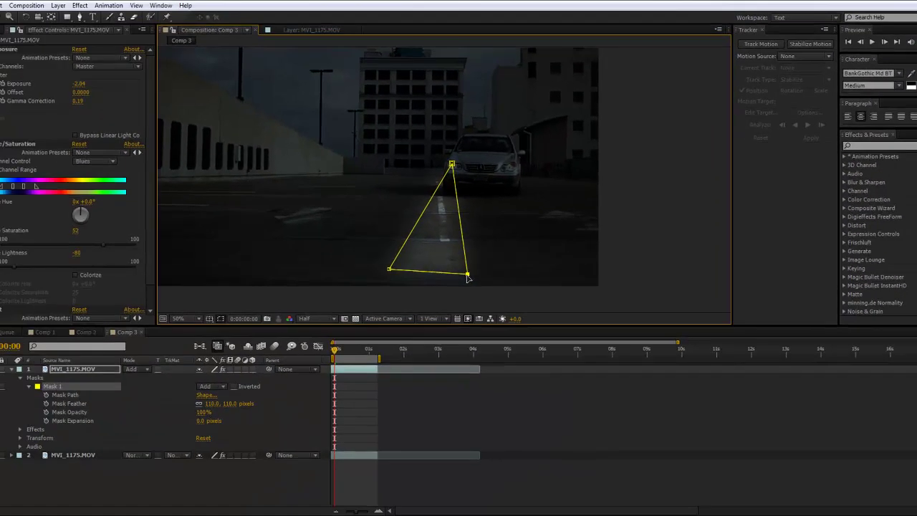
pyautogui.moveTo(427, 275); pyautogui.dragTo(427, 280)
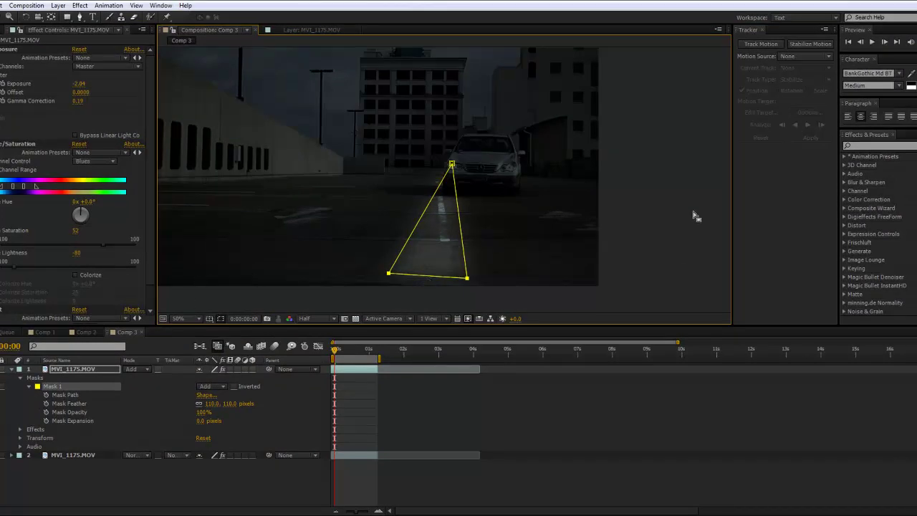
# Draw a second triangular mask on the upper layer, from the right-hand headlight down to the ground in front of the car
pyautogui.hotkey('ctrl', 't')
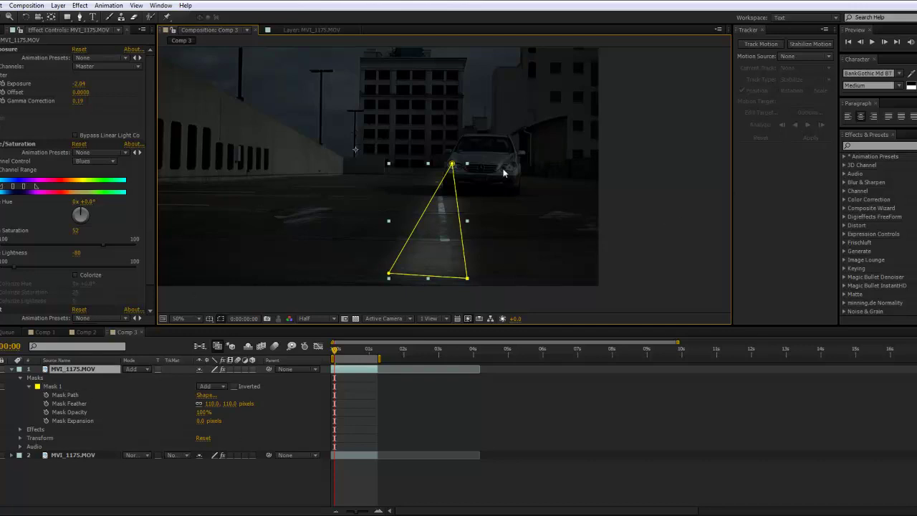
pyautogui.click(80, 16)
pyautogui.scroll(2, 515, 172)
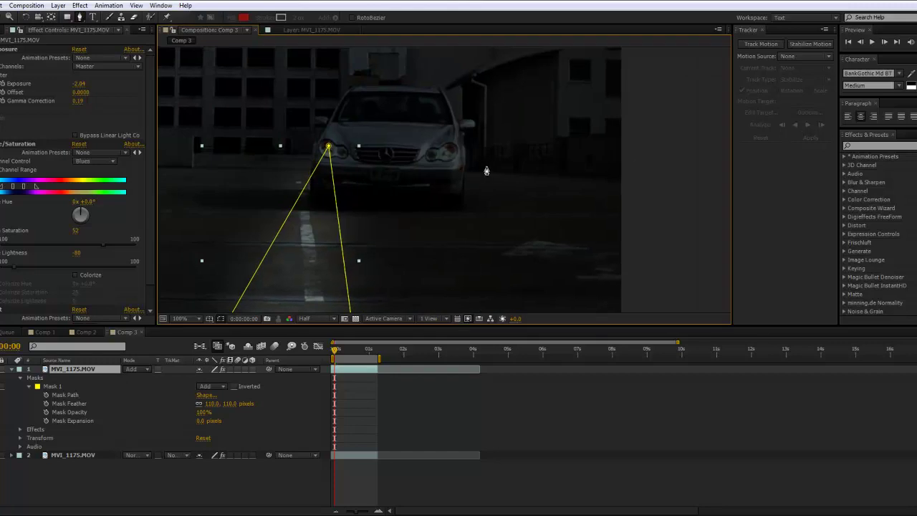
pyautogui.scroll(3, 488, 171)
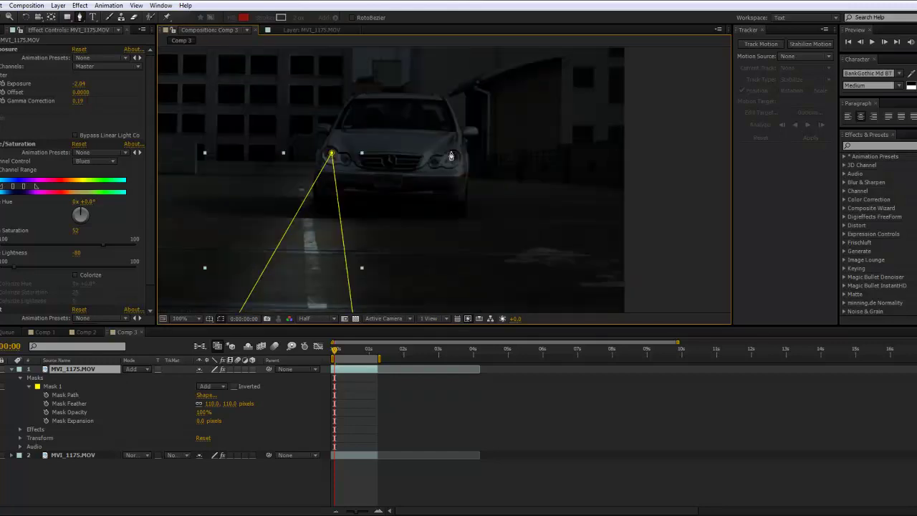
pyautogui.click(450, 164)
pyautogui.scroll(-5, 449, 179)
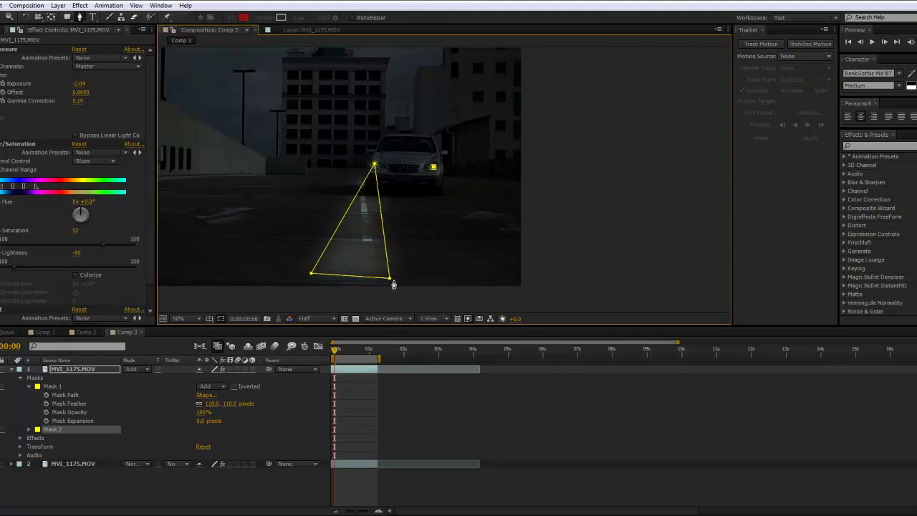
pyautogui.click(378, 277)
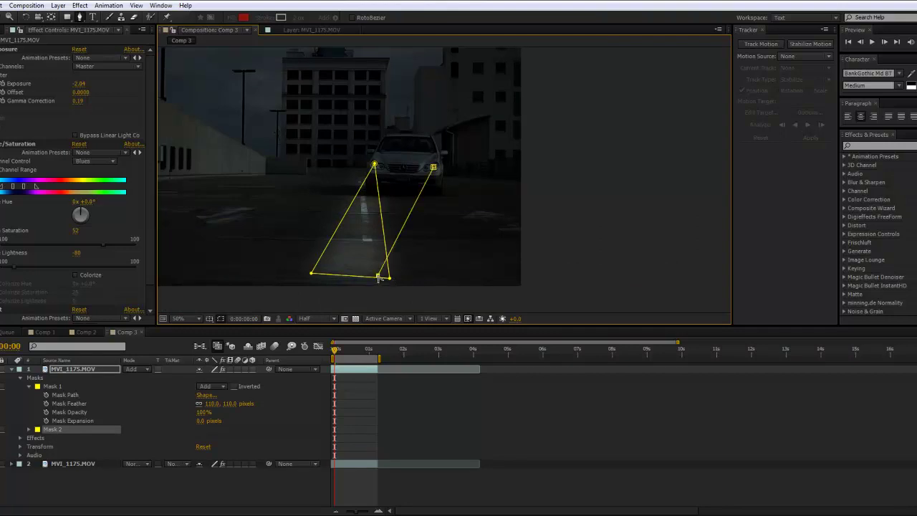
pyautogui.click(470, 279)
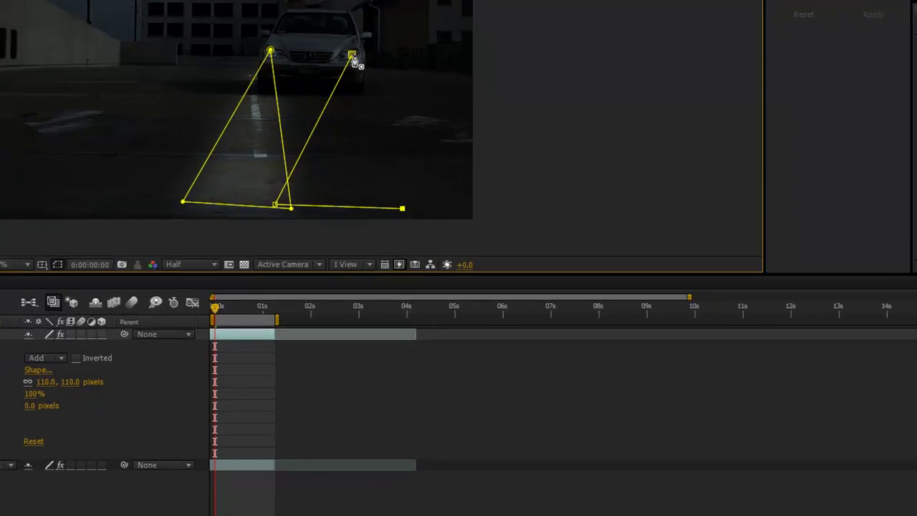
pyautogui.click(433, 167)
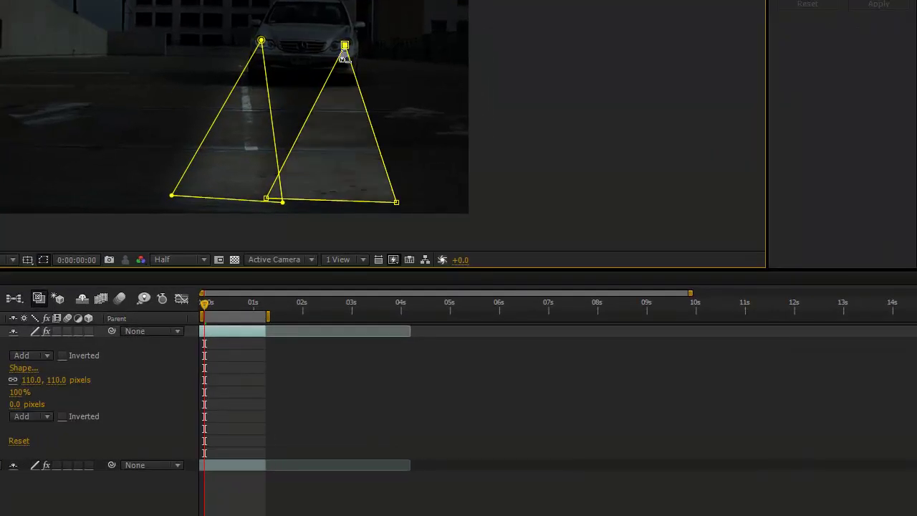
# Reveal the mask feathers on the upper layer and set Mask 2's feather to 110 pixels
pyautogui.press('f')
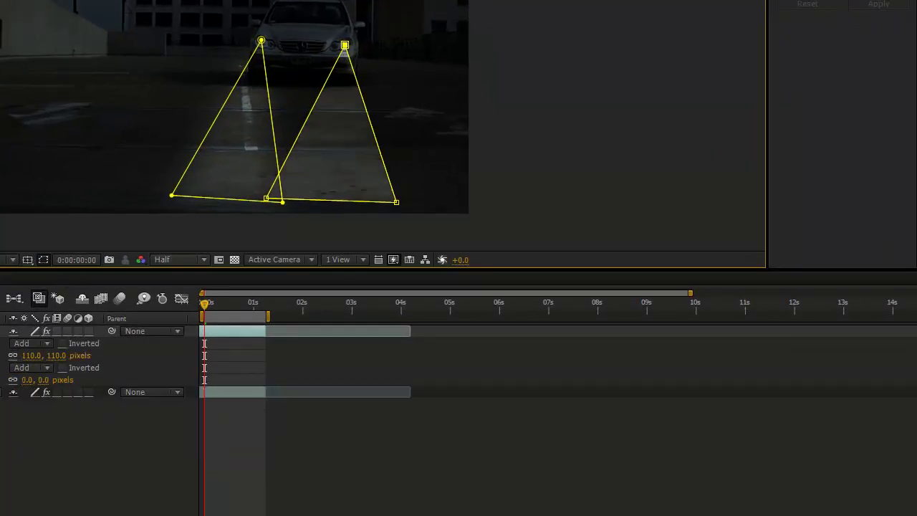
pyautogui.click(45, 380)
pyautogui.write('110')
pyautogui.press('Return')
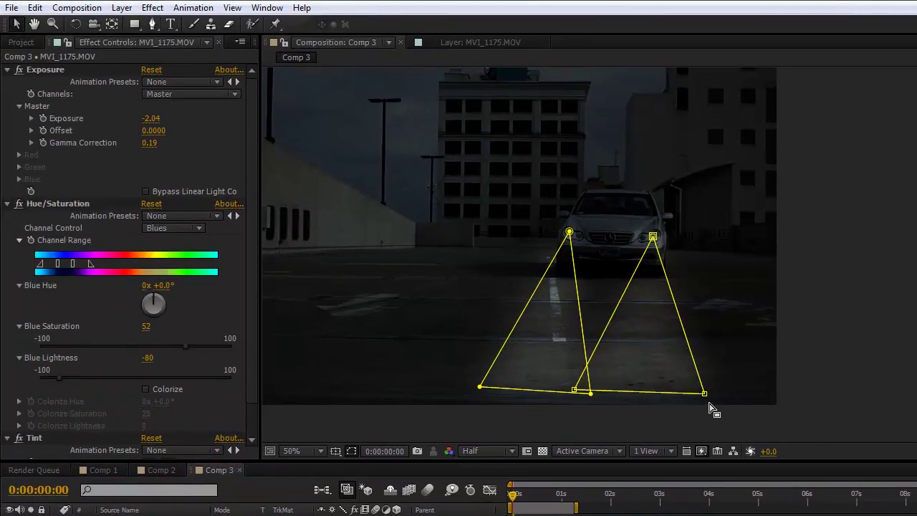
# Move Mask 2's outer base point slightly outward and its inner base point onto Mask 1's neighbouring base point
pyautogui.moveTo(706, 398); pyautogui.dragTo(716, 397)
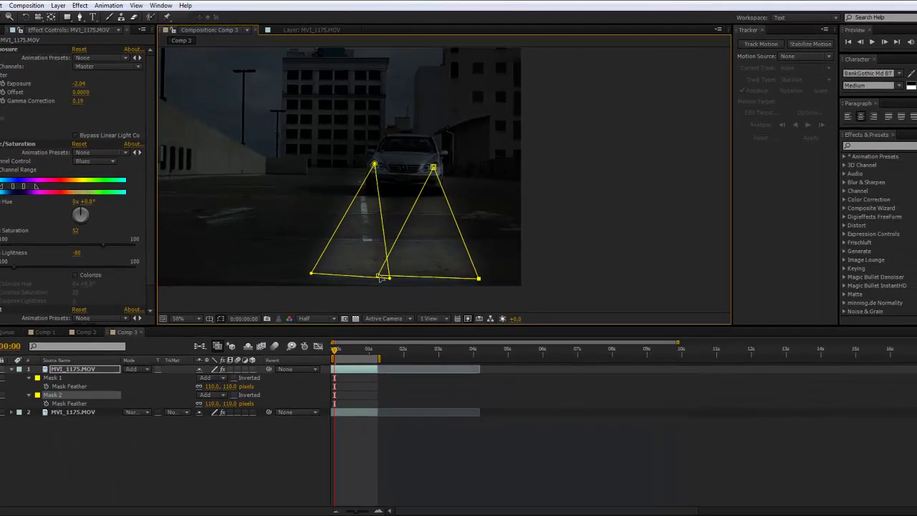
pyautogui.moveTo(380, 276); pyautogui.dragTo(394, 279)
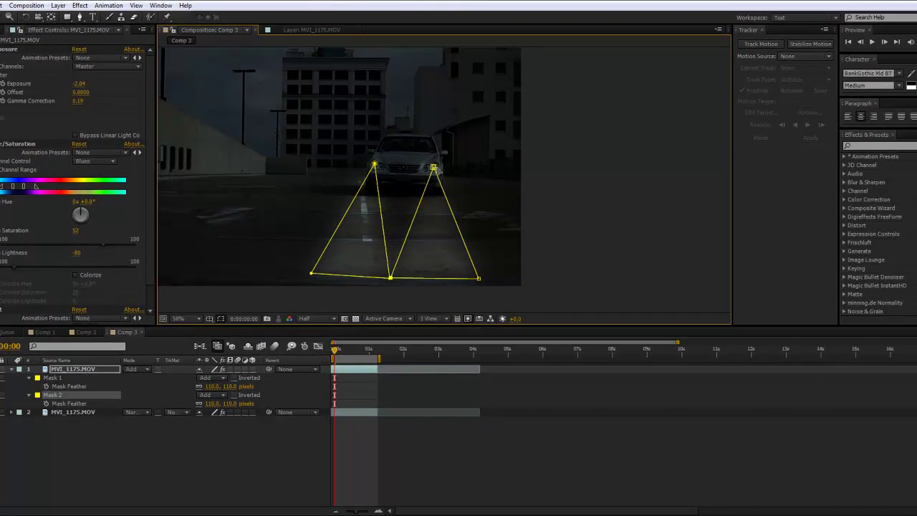
pyautogui.click(577, 223)
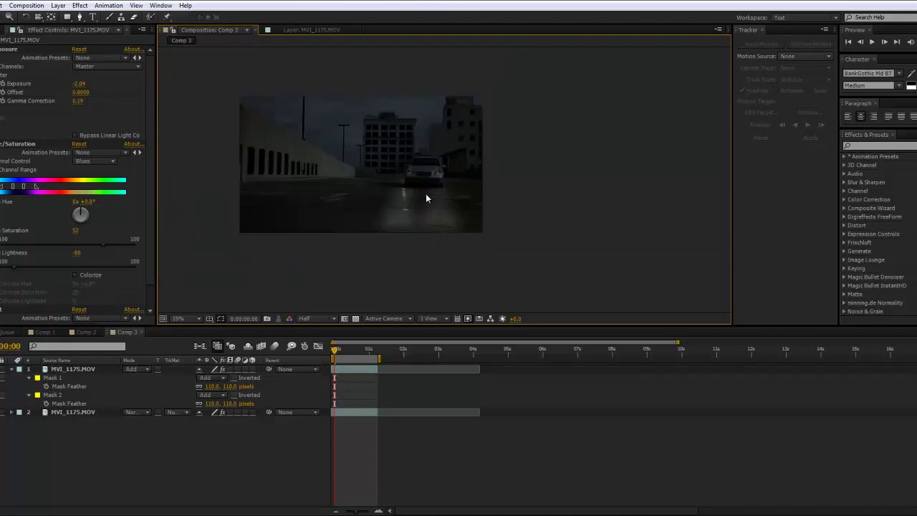
# Reveal all properties of both masks on the upper layer and enable Mask Path keyframing for each at frame 0:00:00:00
pyautogui.click(374, 195)
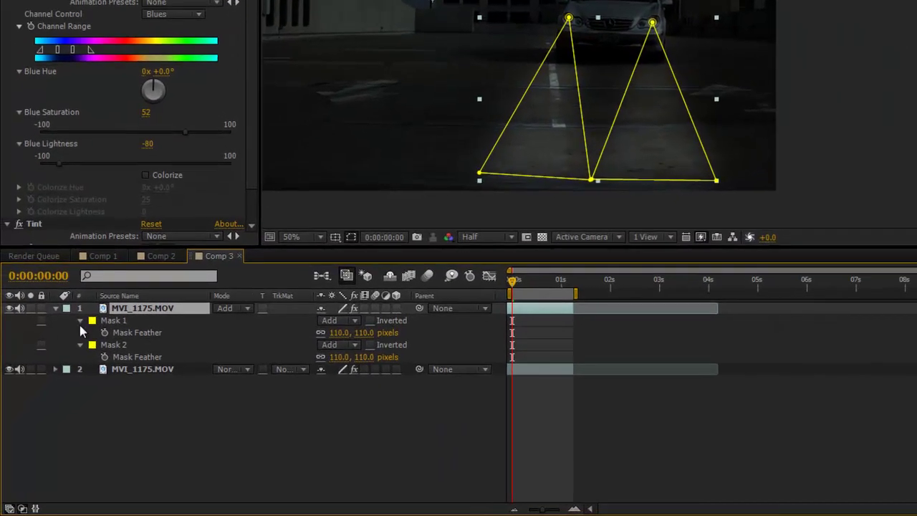
pyautogui.click(81, 320)
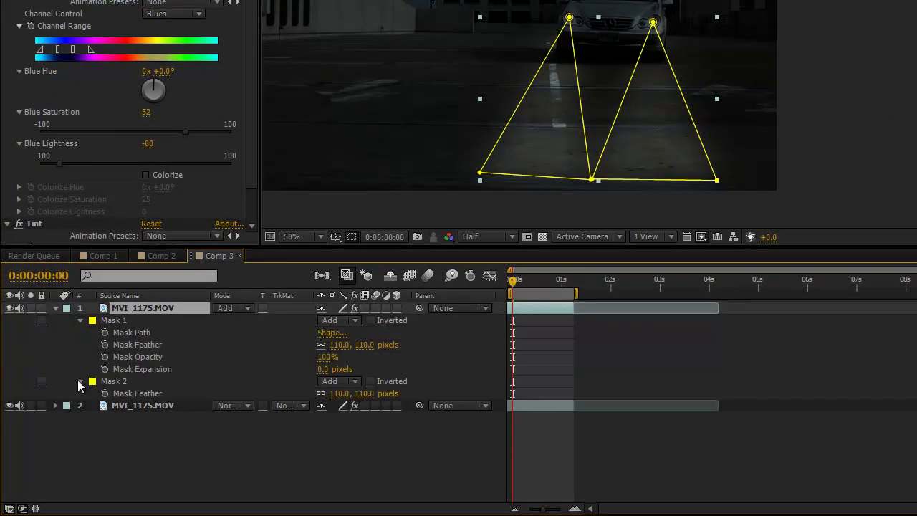
pyautogui.click(80, 381)
pyautogui.click(80, 381)
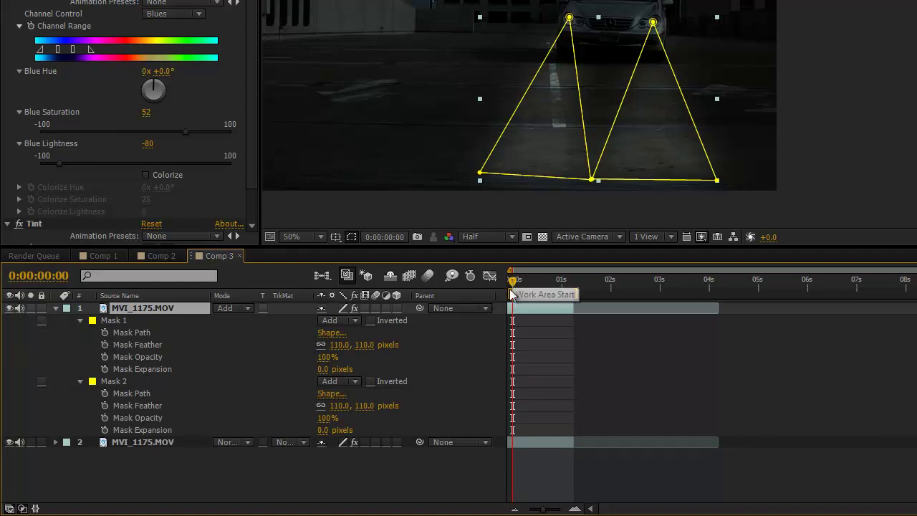
pyautogui.click(105, 332)
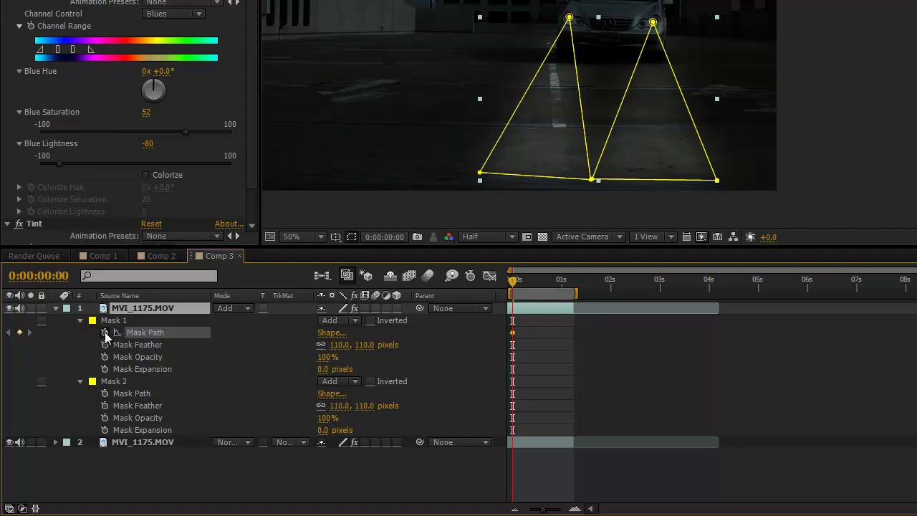
pyautogui.click(105, 393)
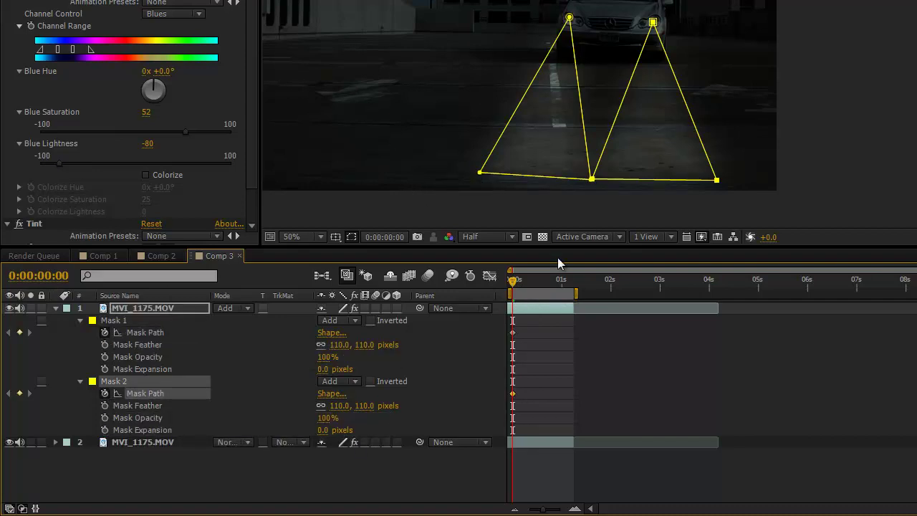
# At frame 0:00:00:03, move the apexes of Mask 1 and Mask 2 onto their respective headlights
pyautogui.moveTo(550, 510); pyautogui.dragTo(561, 513)
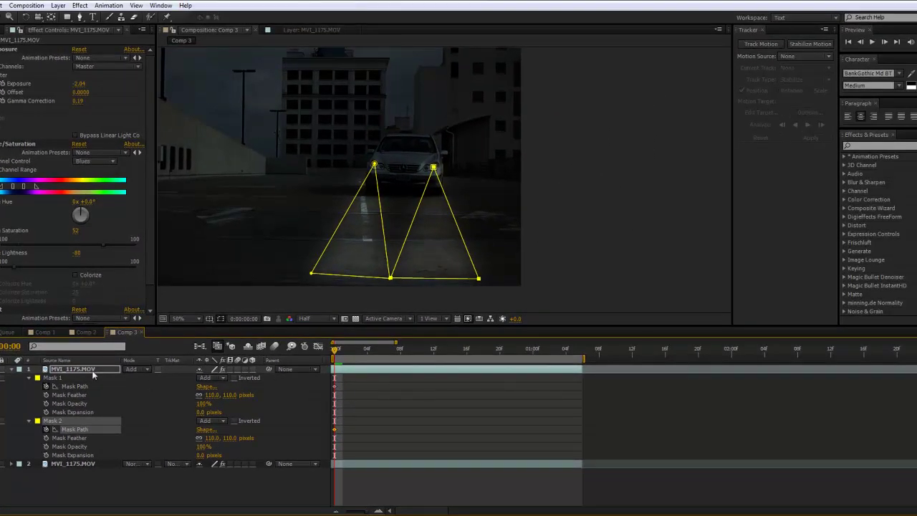
pyautogui.click(344, 350)
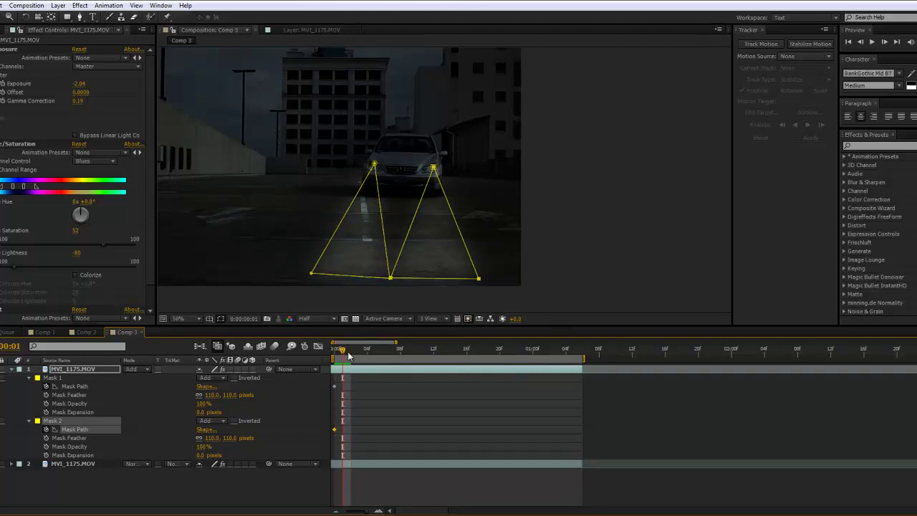
pyautogui.click(349, 353)
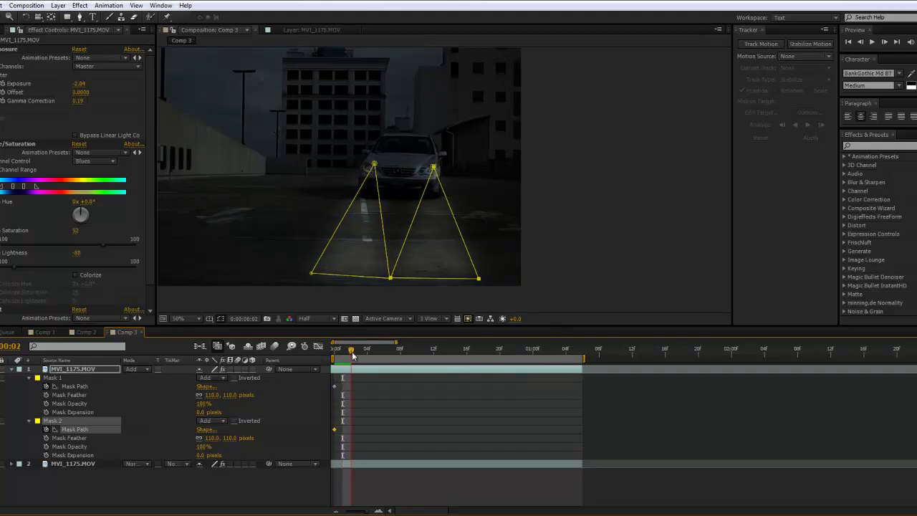
pyautogui.click(358, 350)
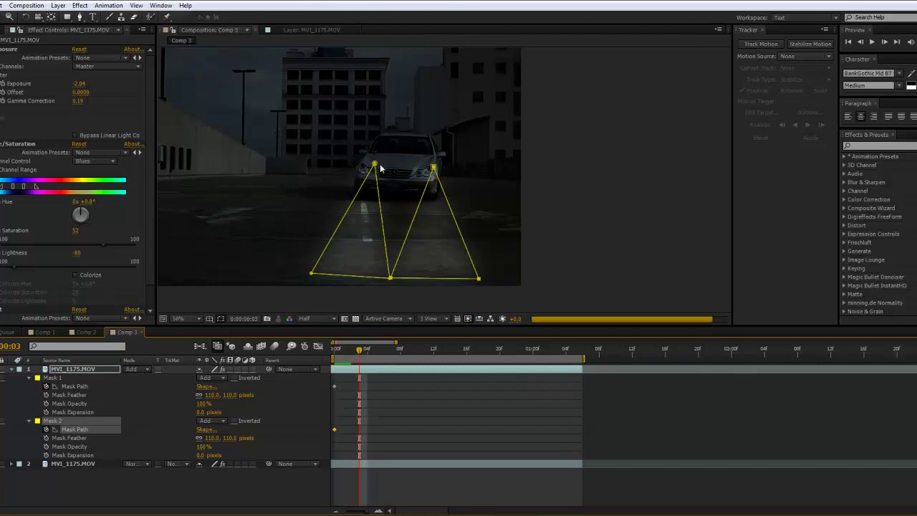
pyautogui.moveTo(374, 165); pyautogui.dragTo(362, 169)
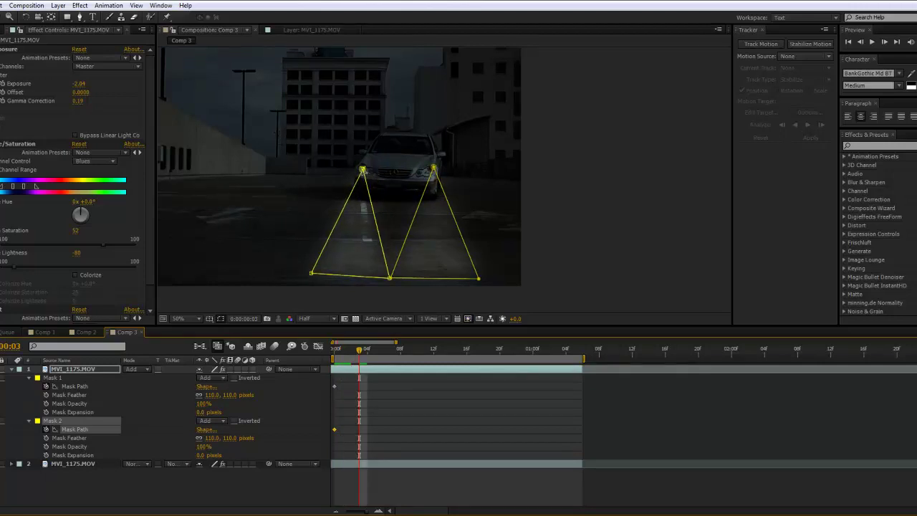
pyautogui.moveTo(436, 170); pyautogui.dragTo(428, 175)
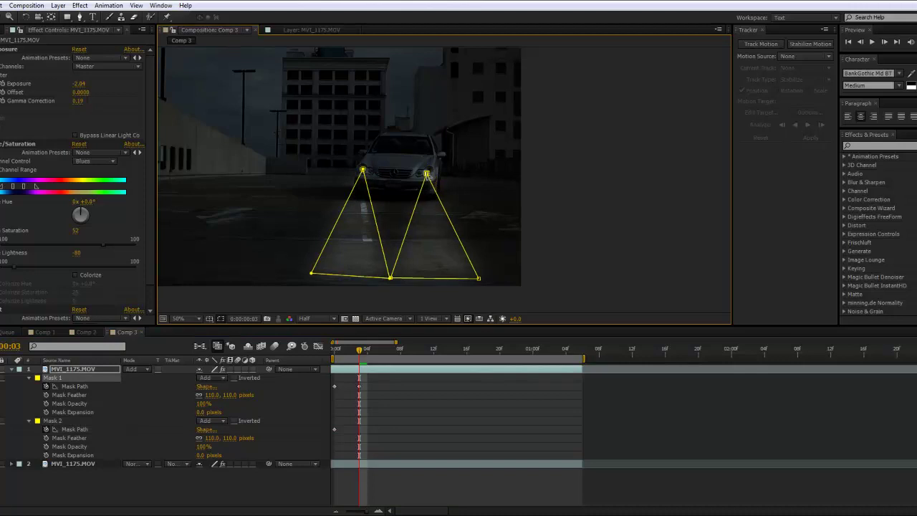
# At frame 0:00:00:03, shift the base points of both masks left, leaving a small gap between the two beams
pyautogui.moveTo(311, 274); pyautogui.dragTo(297, 272)
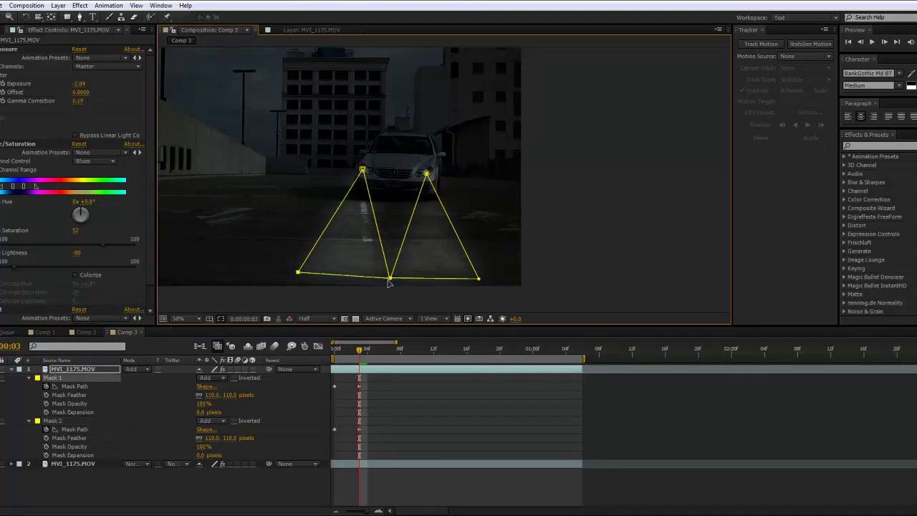
pyautogui.moveTo(388, 283)
pyautogui.mouseDown()
pyautogui.moveTo(368, 282)
pyautogui.moveTo(379, 282)
pyautogui.mouseUp()
pyautogui.moveTo(478, 281); pyautogui.dragTo(449, 284)
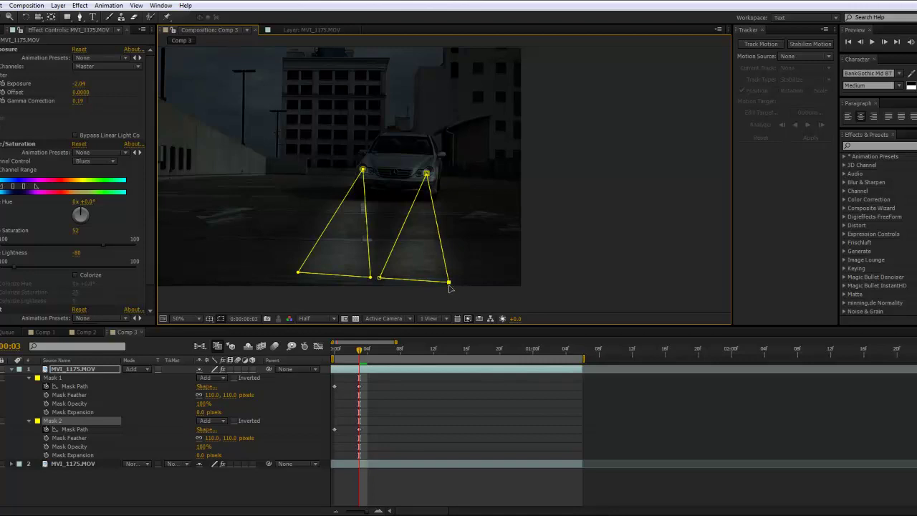
# At frame 0:00:00:06, move Mask 1's apex onto the left-hand headlight and shift both its base points left
pyautogui.moveTo(357, 356); pyautogui.dragTo(386, 364)
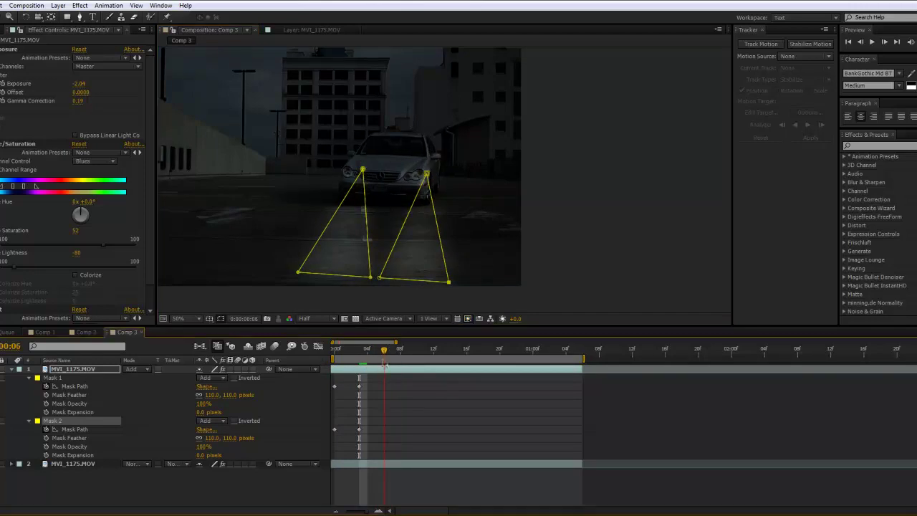
pyautogui.moveTo(363, 170); pyautogui.dragTo(346, 172)
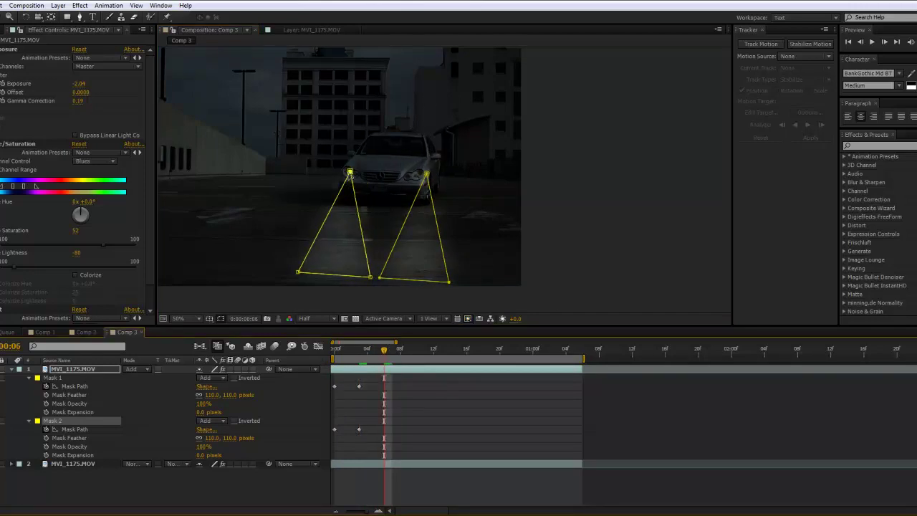
pyautogui.moveTo(297, 274); pyautogui.dragTo(280, 274)
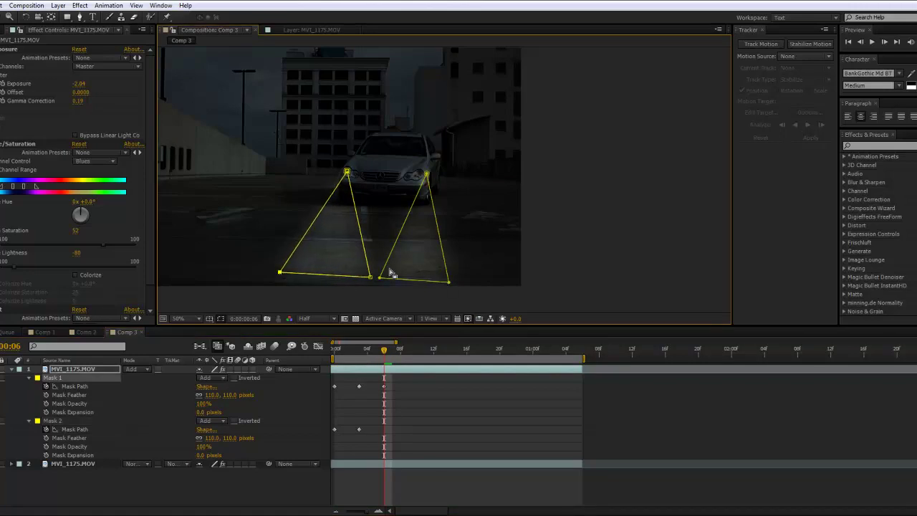
pyautogui.moveTo(370, 276); pyautogui.dragTo(348, 281)
pyautogui.moveTo(280, 274); pyautogui.dragTo(280, 274)
pyautogui.rightClick(279, 273)
pyautogui.press('Escape')
pyautogui.hotkey('ctrl', 't')
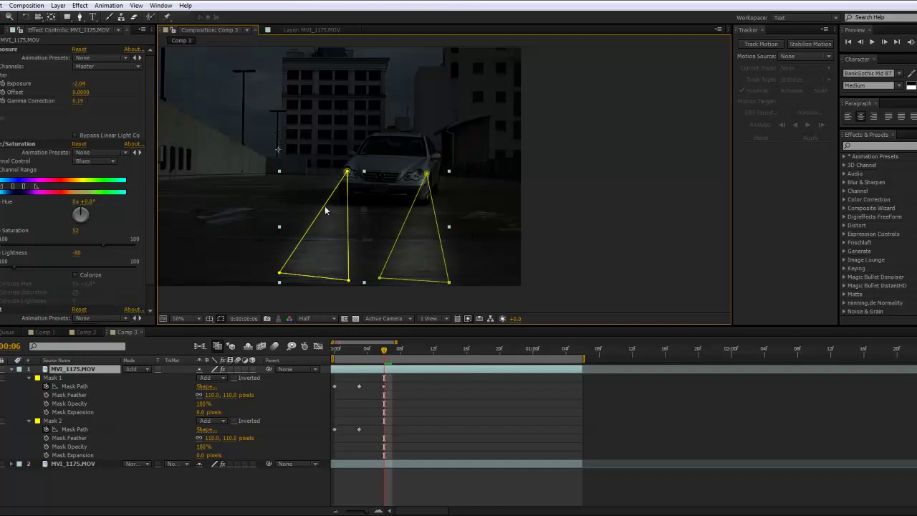
# At frame 0:00:00:06, move Mask 2's apex onto the right-hand headlight and shift both its base points left
pyautogui.moveTo(428, 174); pyautogui.dragTo(416, 175)
pyautogui.moveTo(379, 278); pyautogui.dragTo(363, 280)
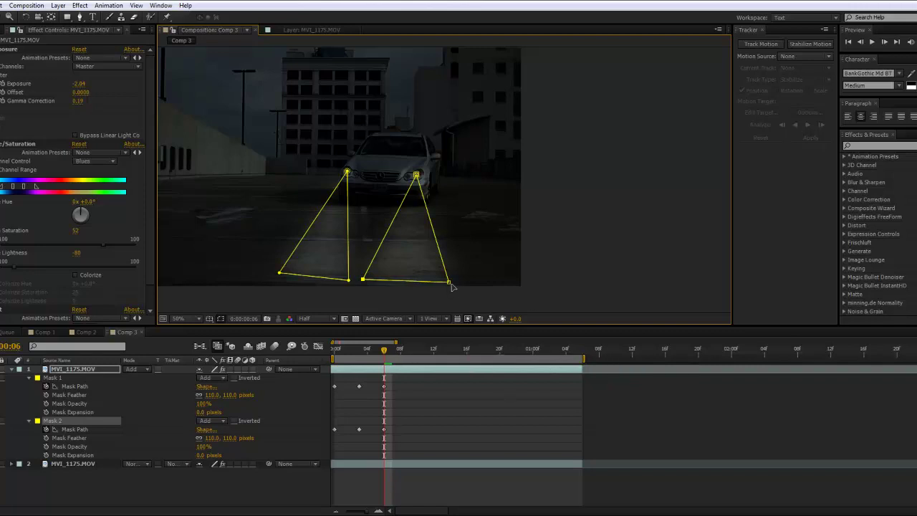
pyautogui.moveTo(449, 282); pyautogui.dragTo(430, 288)
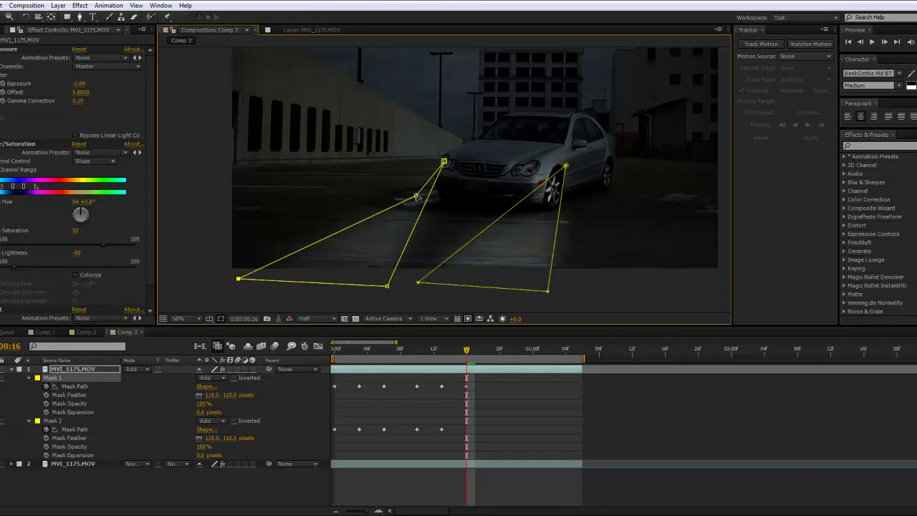
# At frame 0:00:00:16, position Mask 1's extra edge point just below and left of the left-hand headlight
pyautogui.moveTo(415, 195); pyautogui.dragTo(408, 171)
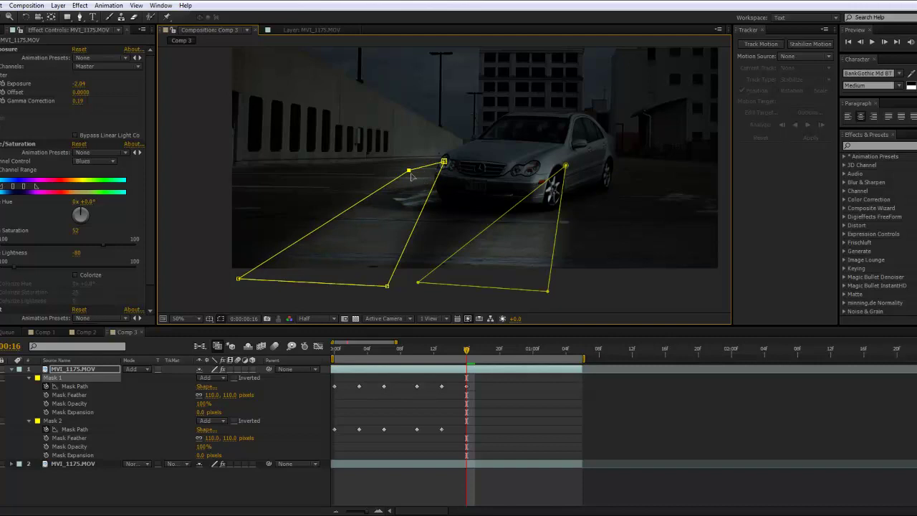
pyautogui.moveTo(408, 171); pyautogui.dragTo(433, 182)
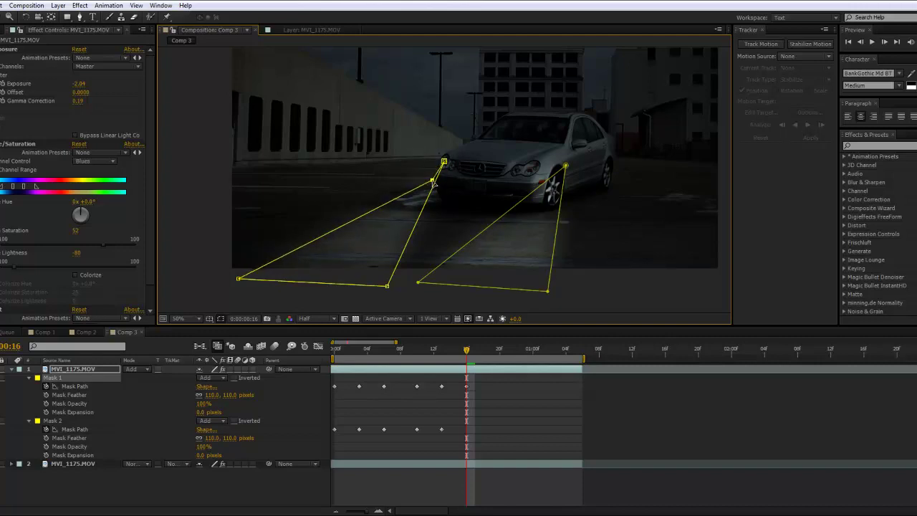
pyautogui.moveTo(433, 181); pyautogui.dragTo(434, 179)
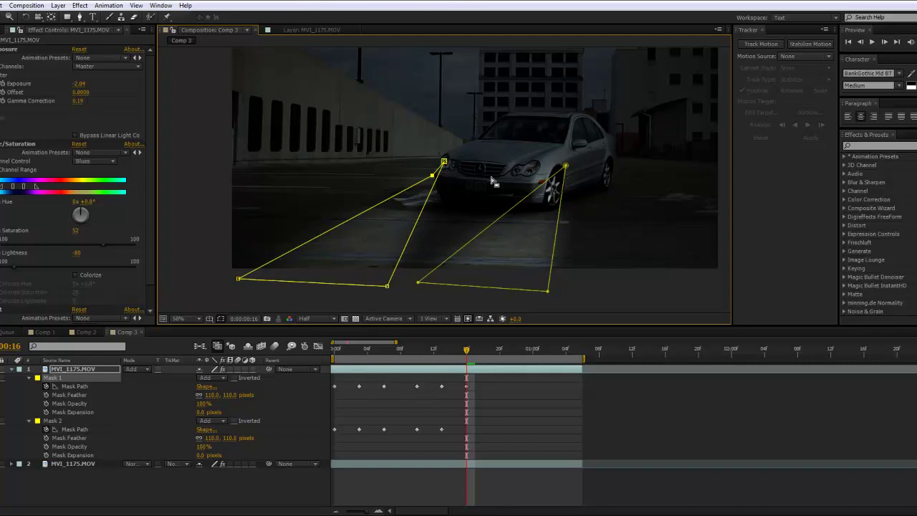
# At frame 0:00:00:16, move Mask 2's apex onto the right-hand headlight and shift the base points of both masks left
pyautogui.moveTo(566, 168); pyautogui.dragTo(530, 172)
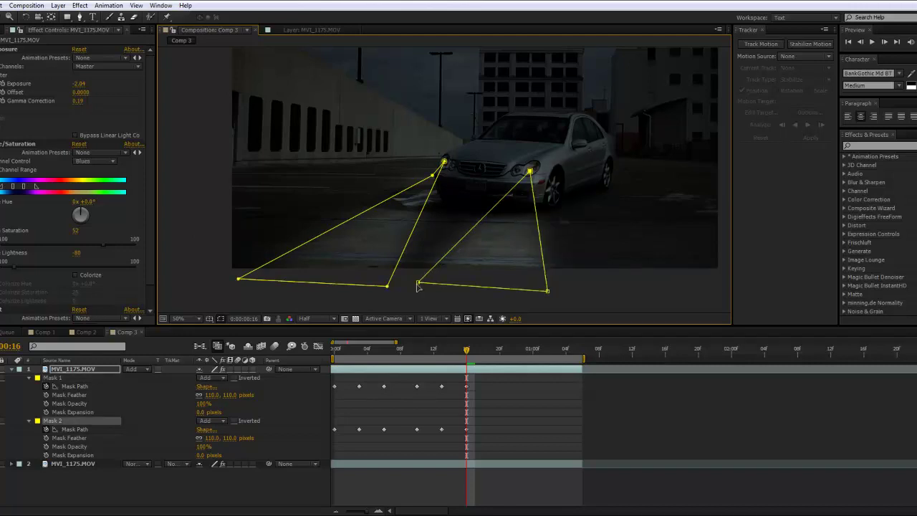
pyautogui.moveTo(419, 286); pyautogui.dragTo(375, 292)
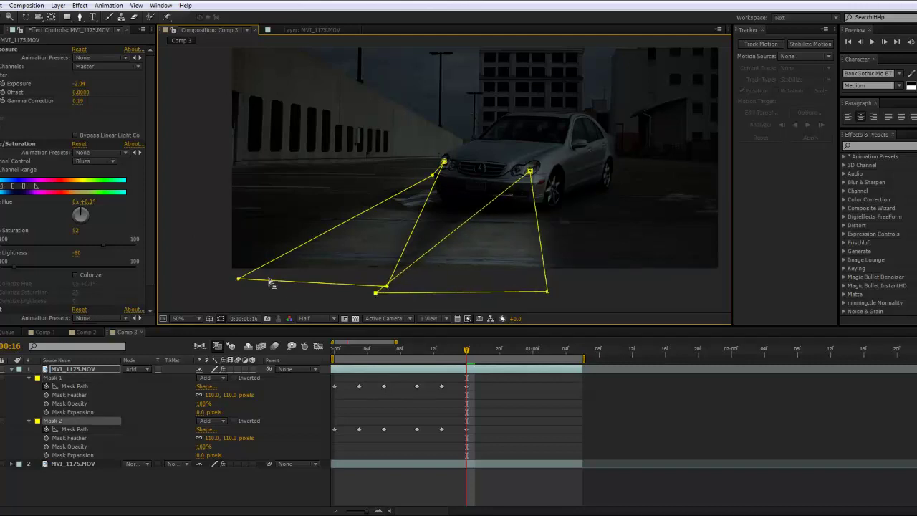
pyautogui.moveTo(237, 278); pyautogui.dragTo(231, 268)
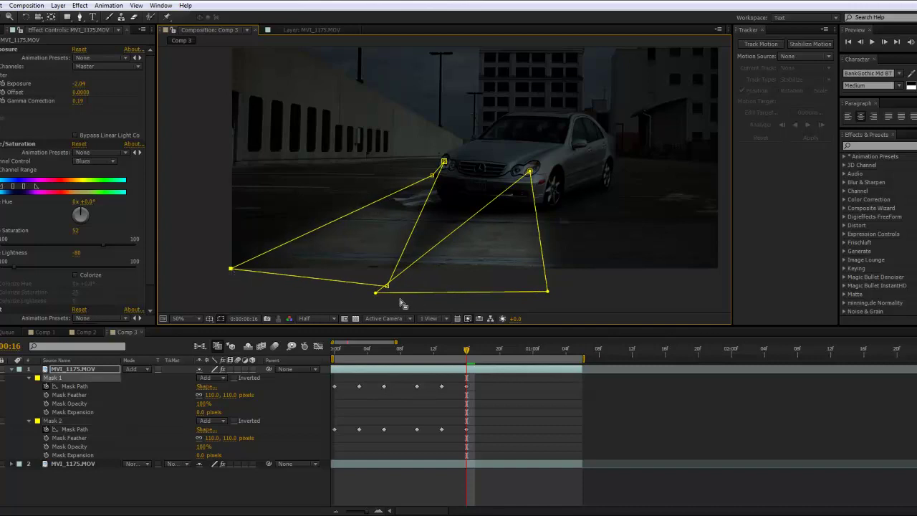
pyautogui.moveTo(388, 288); pyautogui.dragTo(357, 283)
pyautogui.moveTo(548, 294); pyautogui.dragTo(497, 290)
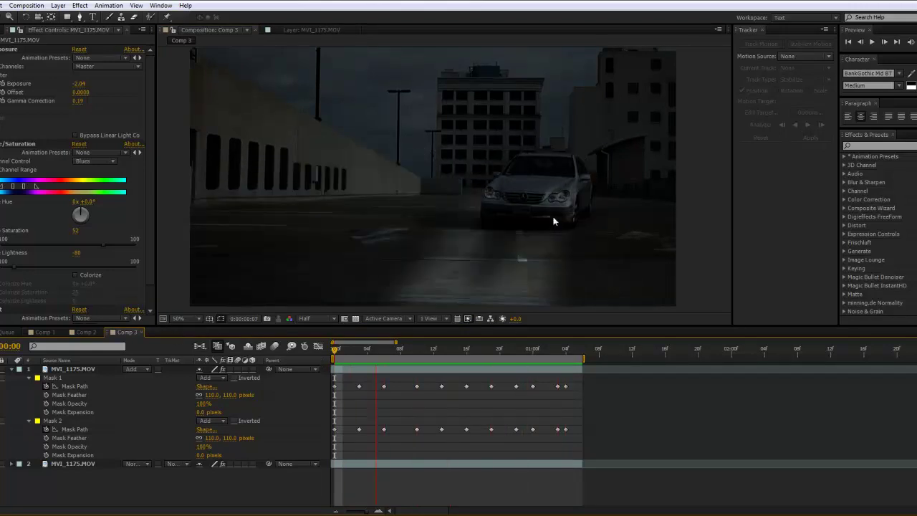
# Preview the animated headlight beams and stop at frame 0:00:00:15
pyautogui.press('space')
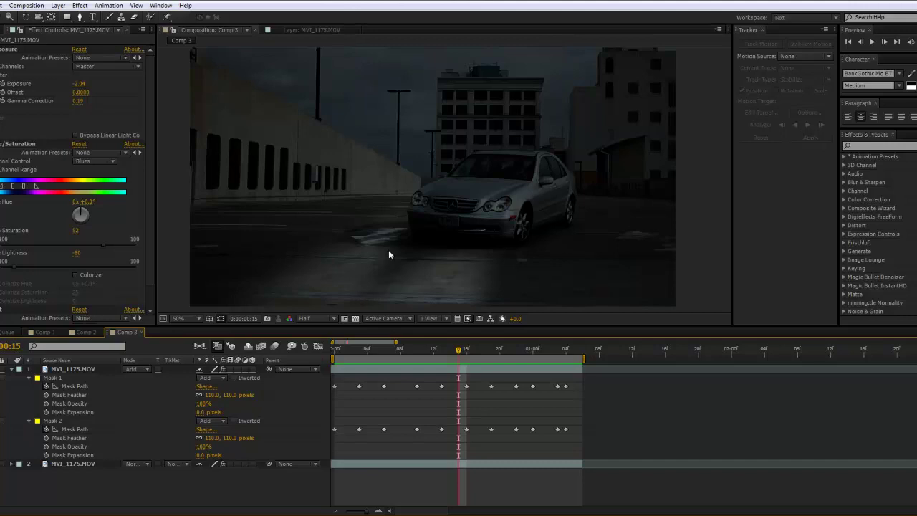
pyautogui.moveTo(461, 353); pyautogui.dragTo(366, 352)
pyautogui.moveTo(313, 332); pyautogui.dragTo(340, 334)
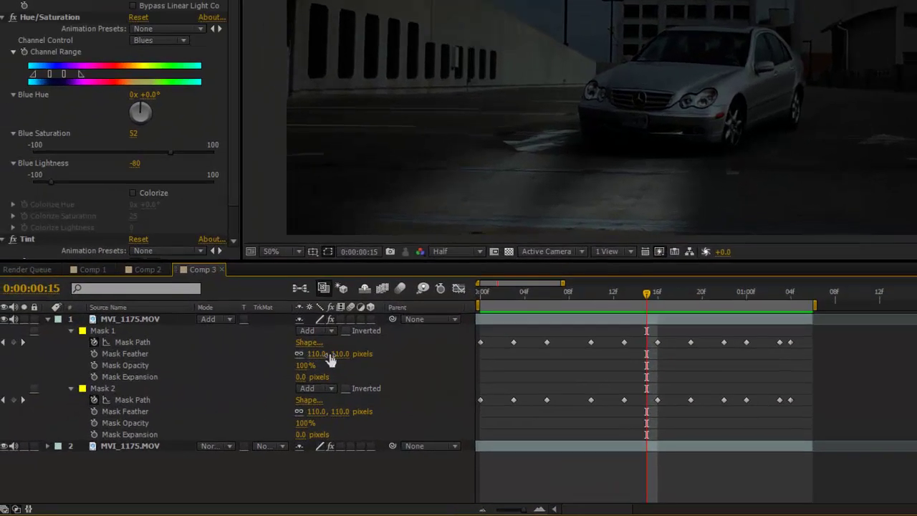
# Set the Mask Feather of both Mask 1 and Mask 2 to 149 pixels and deselect the masks
pyautogui.moveTo(213, 395); pyautogui.dragTo(251, 393)
pyautogui.moveTo(396, 342)
pyautogui.mouseDown()
pyautogui.moveTo(405, 342)
pyautogui.moveTo(385, 344)
pyautogui.mouseUp()
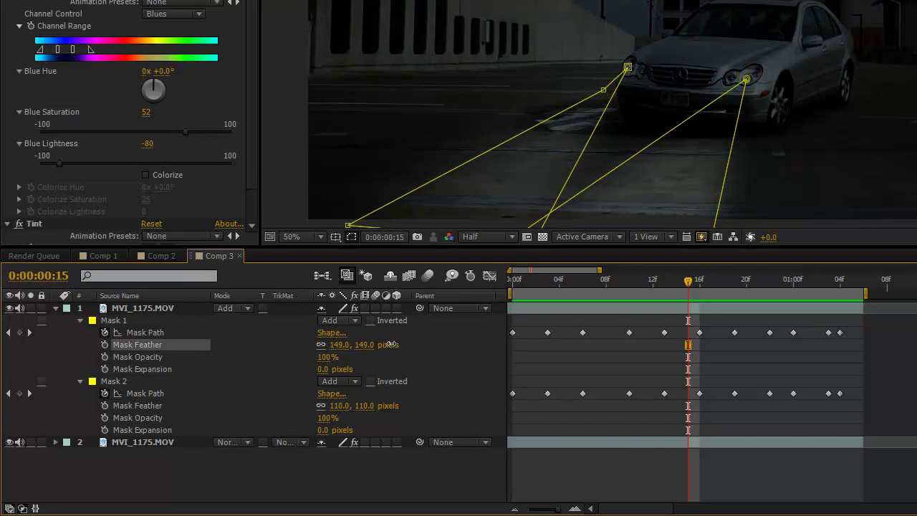
pyautogui.click(340, 405)
pyautogui.write('149')
pyautogui.press('Return')
pyautogui.click(163, 406)
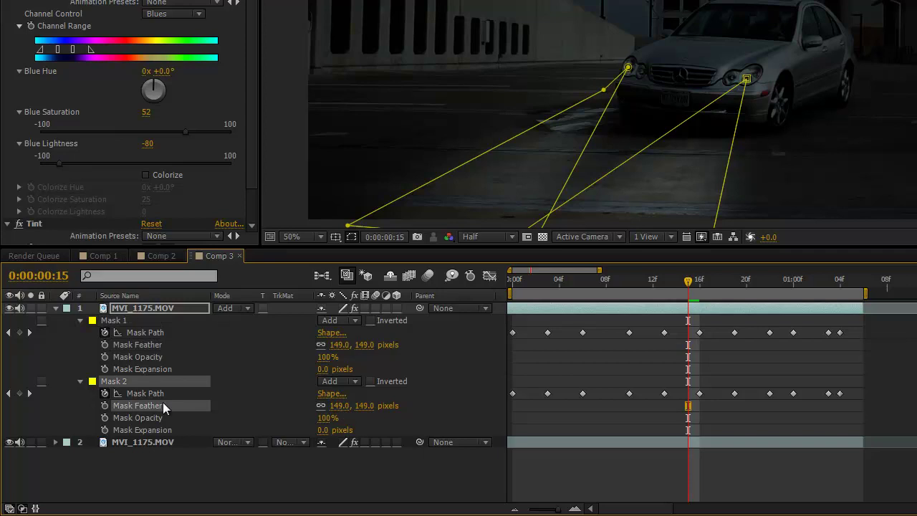
pyautogui.click(216, 386)
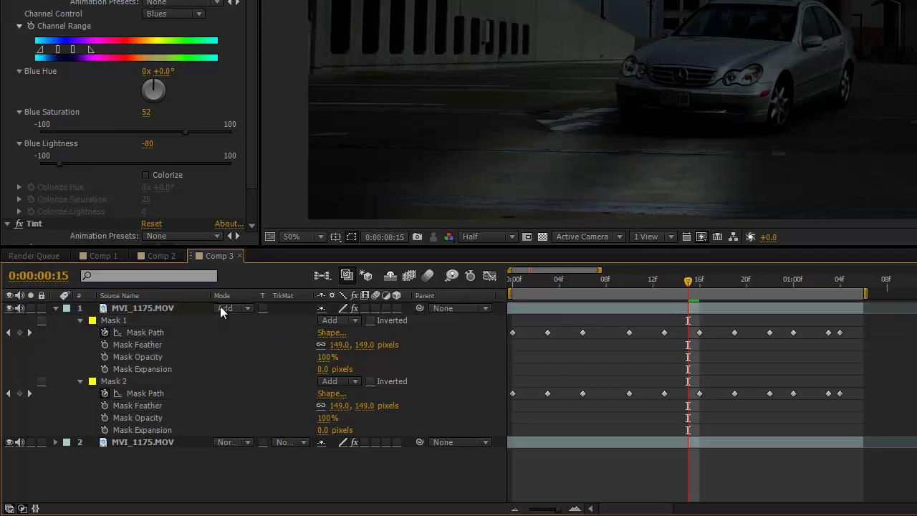
# Briefly hide and reshow the masked beam layer for comparison, and duplicate it twice to brighten the beams
pyautogui.click(9, 308)
pyautogui.click(9, 307)
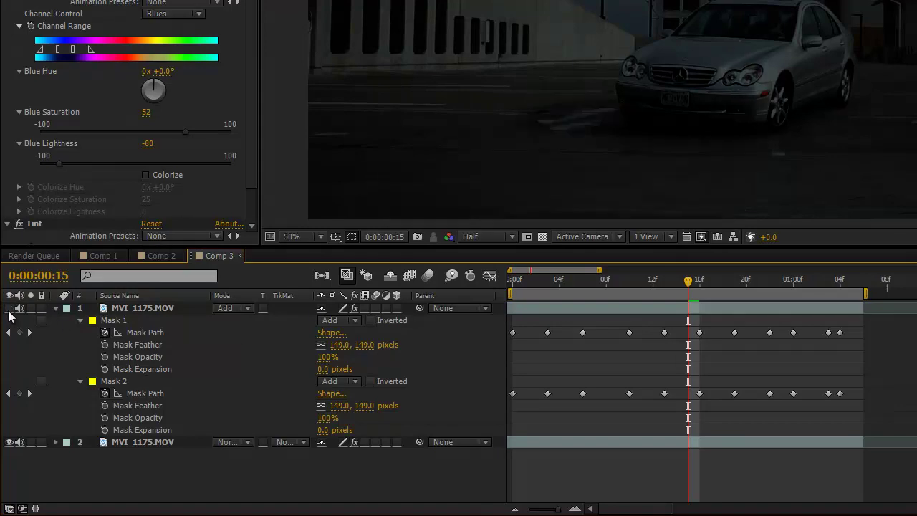
pyautogui.click(147, 308)
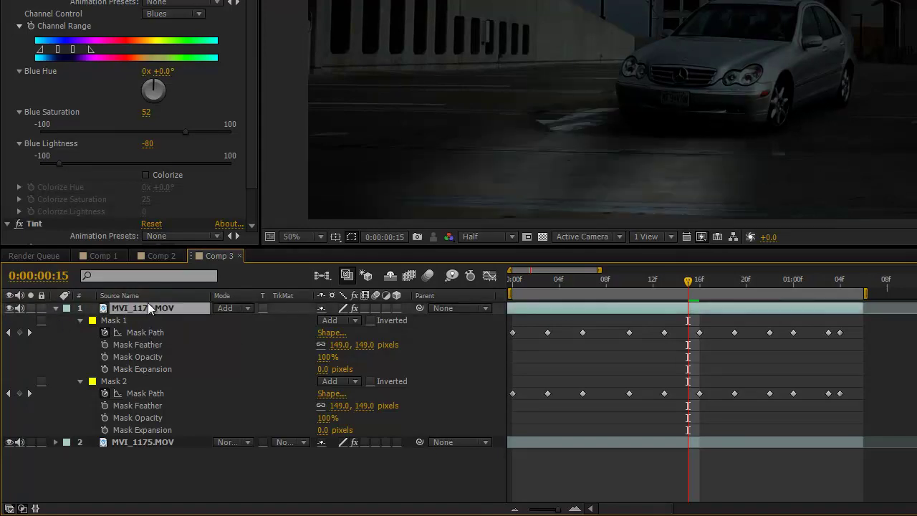
pyautogui.hotkey('ctrl', 'd')
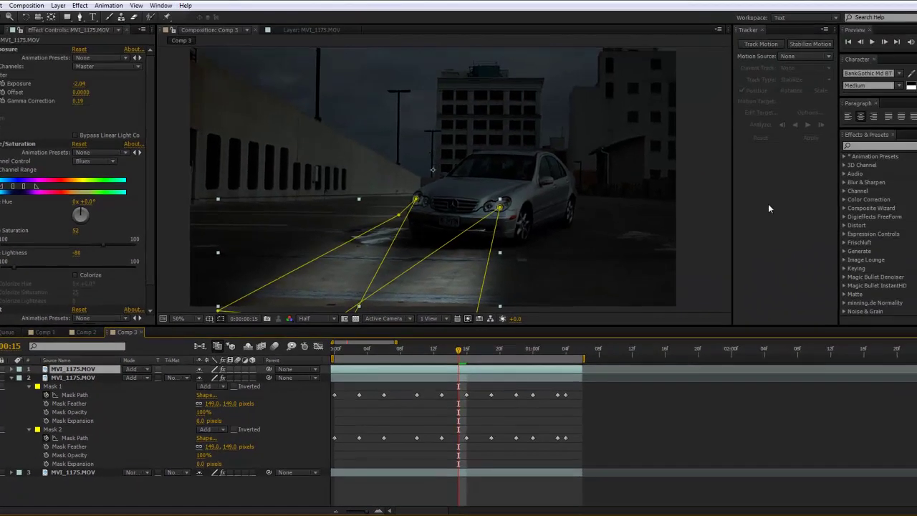
pyautogui.click(916, 52)
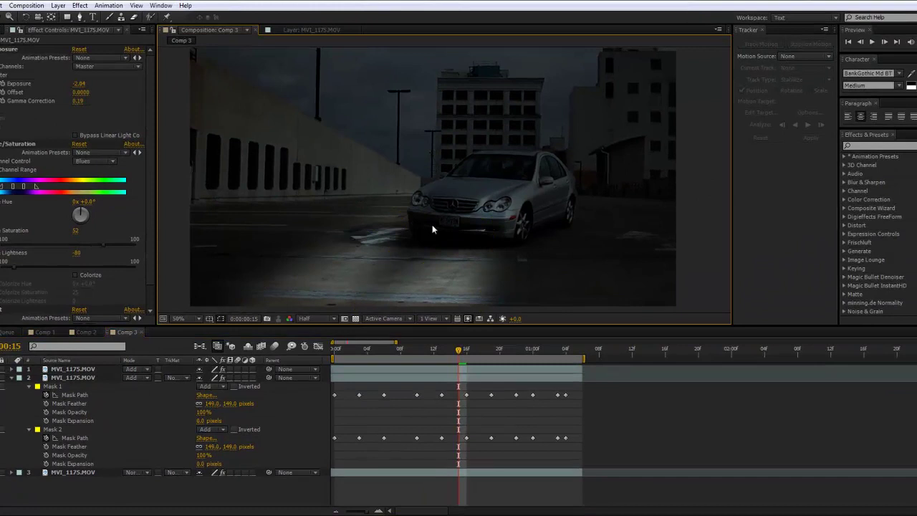
pyautogui.click(73, 369)
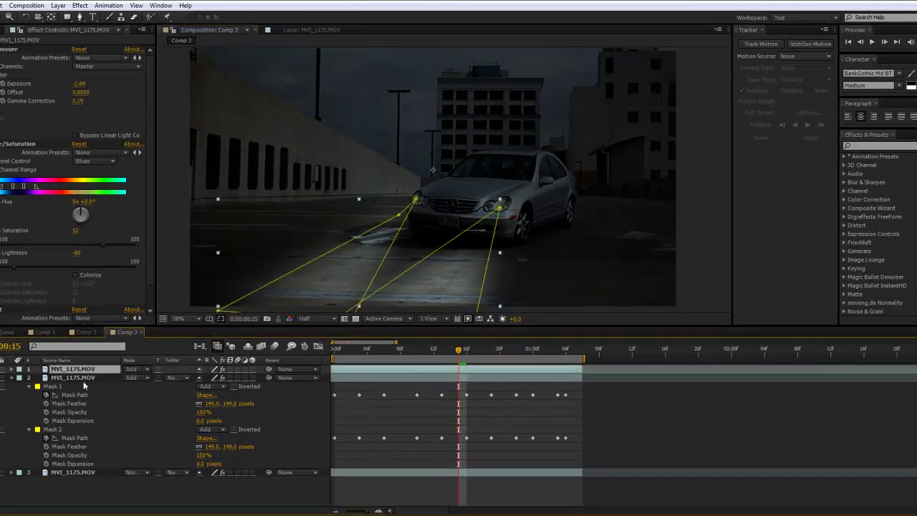
pyautogui.hotkey('ctrl', 'd')
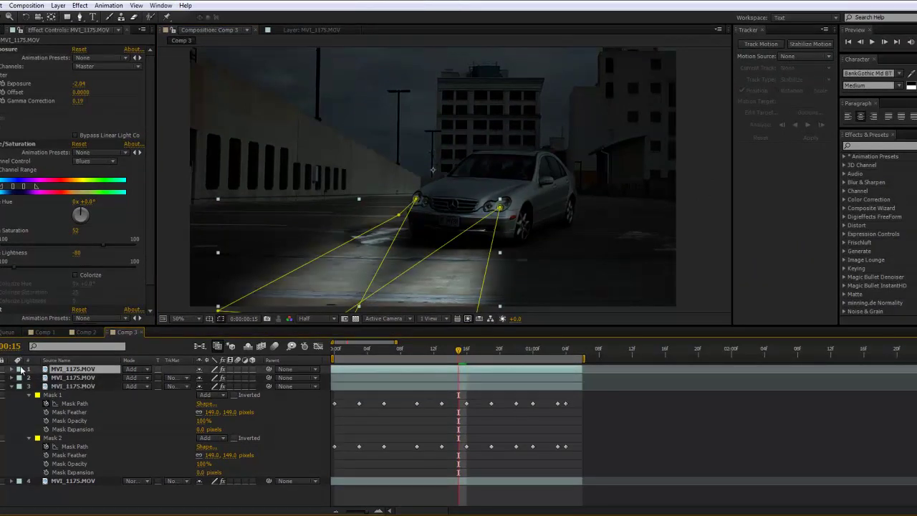
# On the topmost duplicate layer, set the Mask Expansion of both Mask 1 and Mask 2 to -76 pixels
pyautogui.click(11, 369)
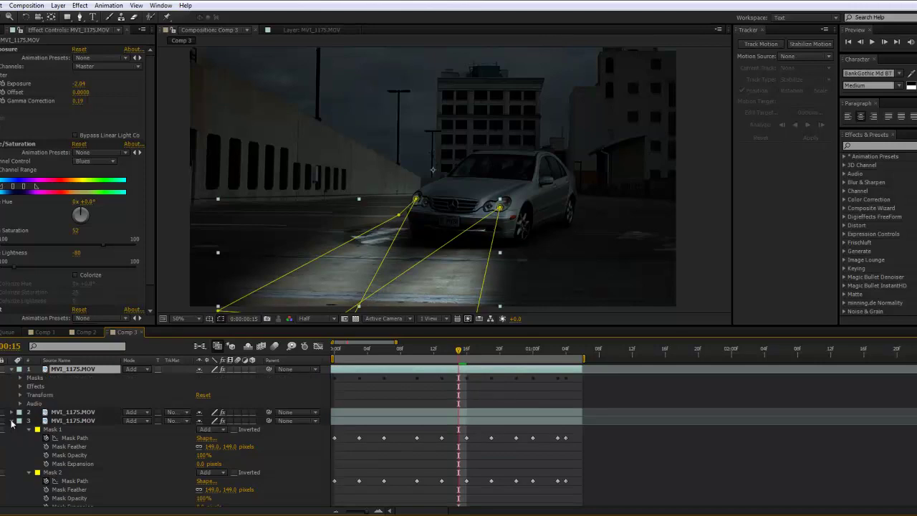
pyautogui.click(11, 421)
pyautogui.click(21, 378)
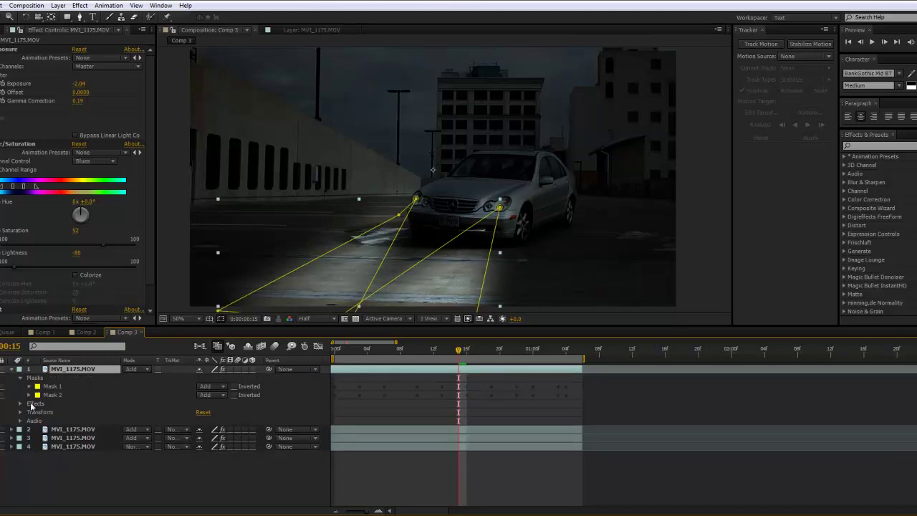
pyautogui.click(29, 386)
pyautogui.click(28, 429)
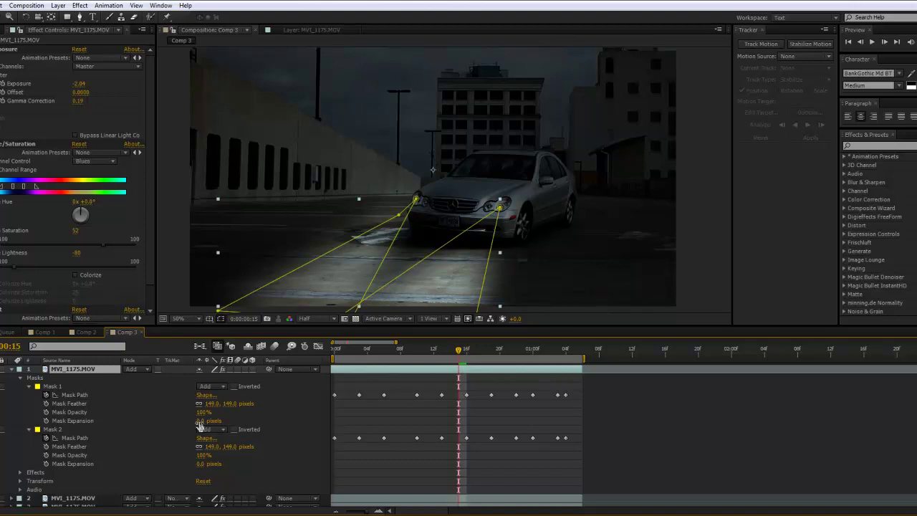
pyautogui.moveTo(200, 423); pyautogui.dragTo(162, 429)
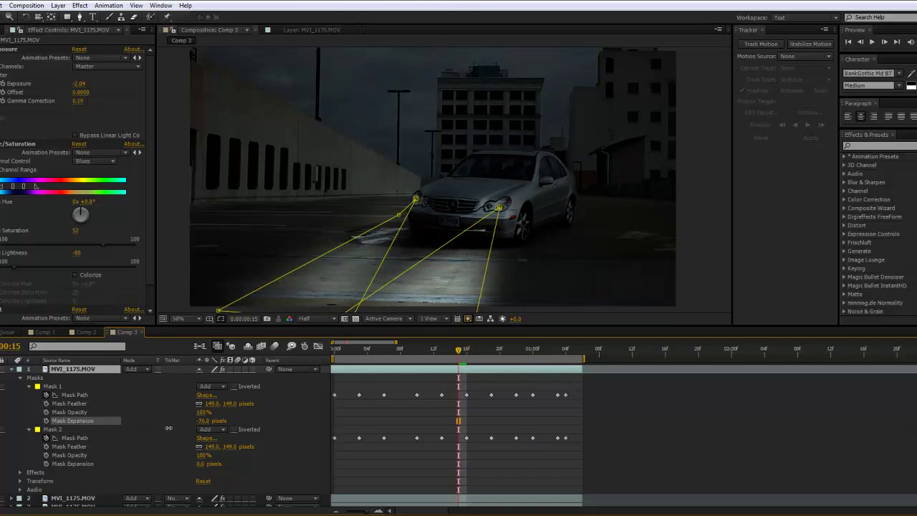
pyautogui.moveTo(168, 427); pyautogui.dragTo(168, 428)
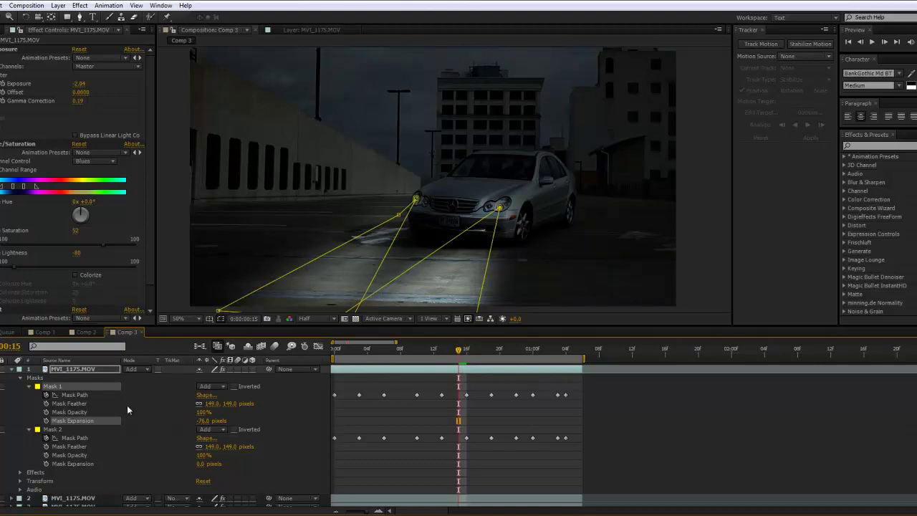
pyautogui.click(199, 464)
pyautogui.press('Return')
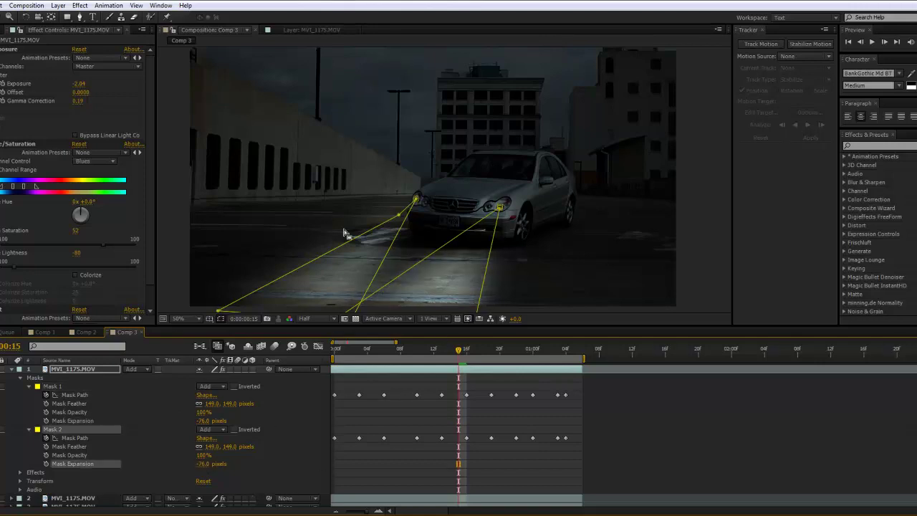
# Duplicate the topmost beam layer with the contracted masks twice to intensify the centre of the beams
pyautogui.click(91, 370)
pyautogui.hotkey('ctrl', 'd')
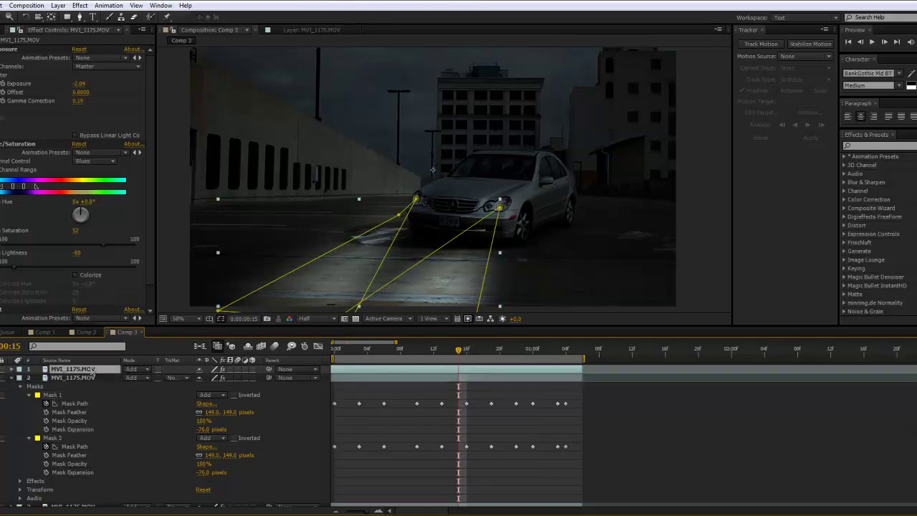
pyautogui.hotkey('ctrl', 'd')
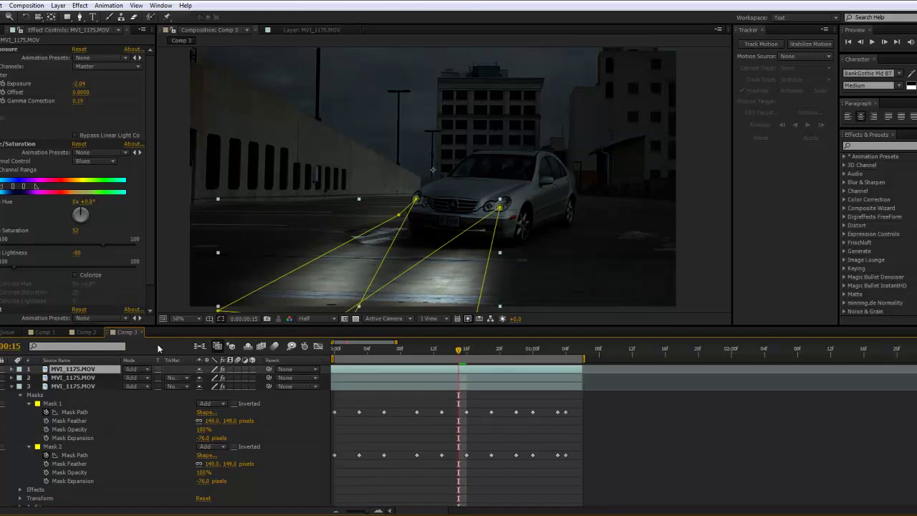
pyautogui.click(703, 221)
pyautogui.scroll(-2, 703, 220)
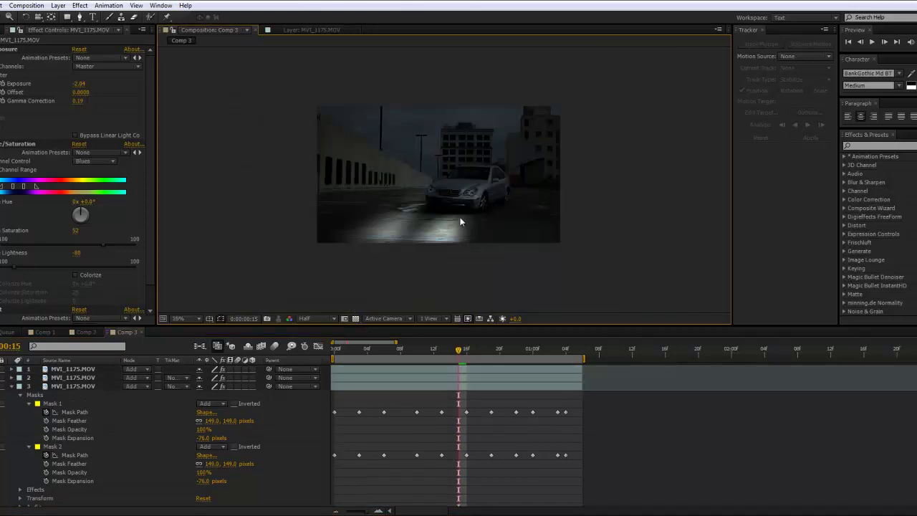
pyautogui.scroll(2, 703, 220)
# Preview the brightened beams from the first frame and stop at frame 0:00:00:13
pyautogui.click(332, 354)
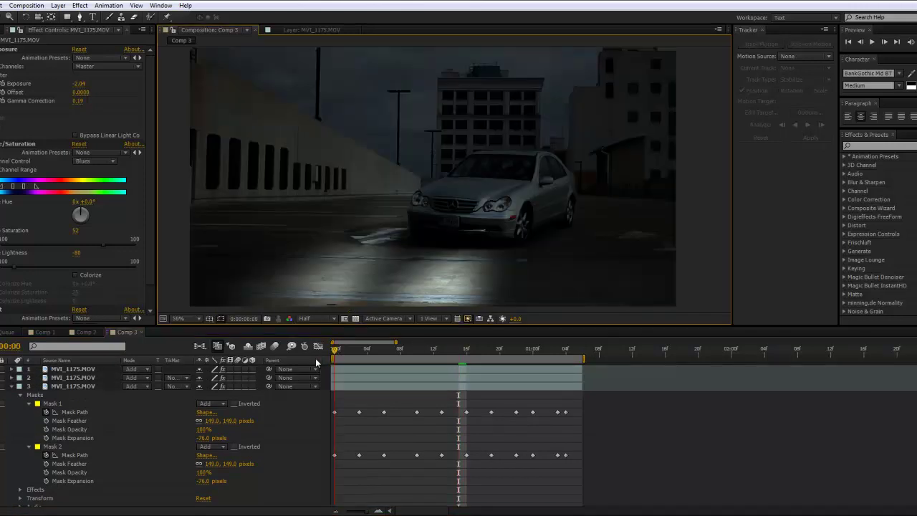
pyautogui.press('space')
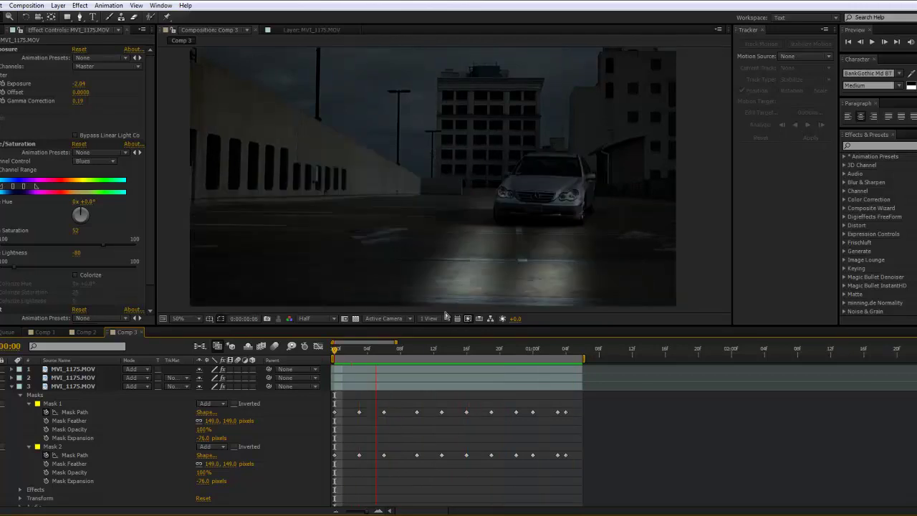
pyautogui.press('space')
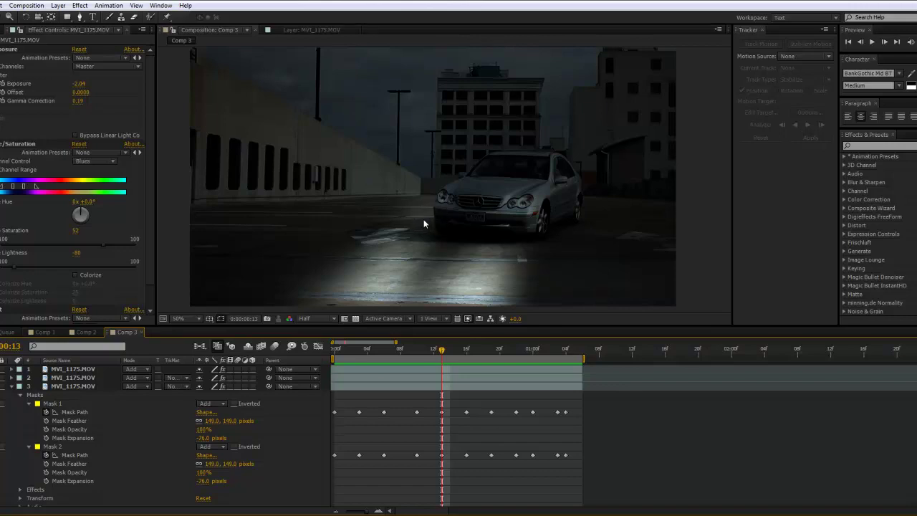
# On layer 5 at frame 0:00:00:13, move Mask 1's extra edge point closer to the car, just below the left-hand headlight
pyautogui.click(95, 405)
pyautogui.scroll(-3, 102, 415)
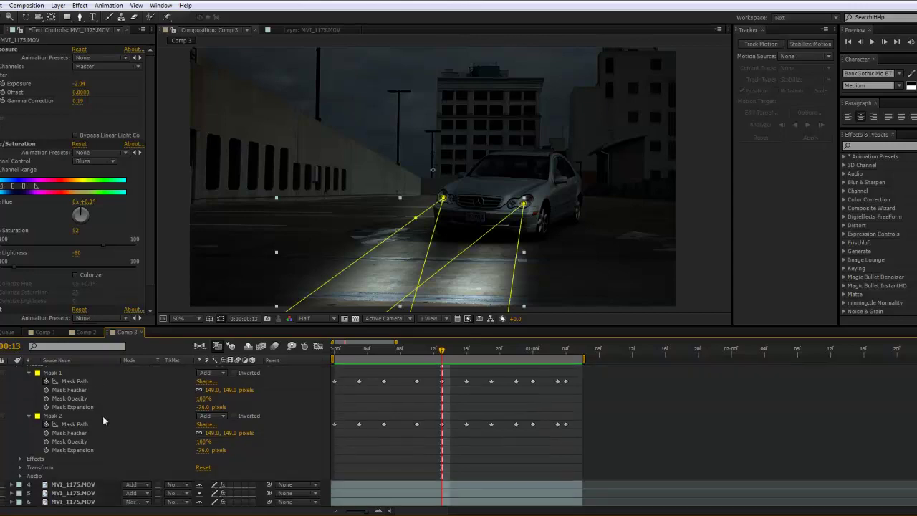
pyautogui.click(89, 500)
pyautogui.click(89, 494)
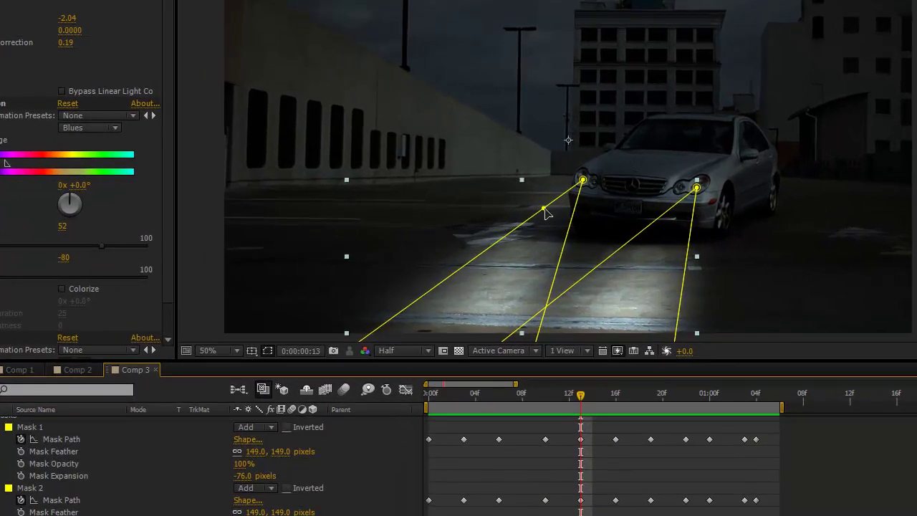
pyautogui.click(417, 218)
pyautogui.moveTo(552, 213)
pyautogui.mouseDown()
pyautogui.moveTo(565, 200)
pyautogui.moveTo(566, 222)
pyautogui.mouseUp()
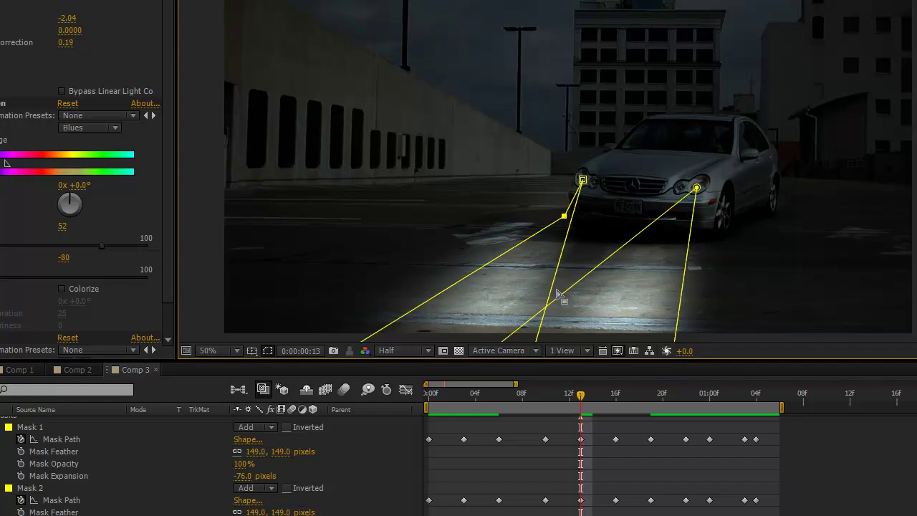
# Check the mask shapes at frame 0:00:00:16, replay the animation from near the start and stop at frame 0:00:00:19
pyautogui.click(606, 398)
pyautogui.click(614, 399)
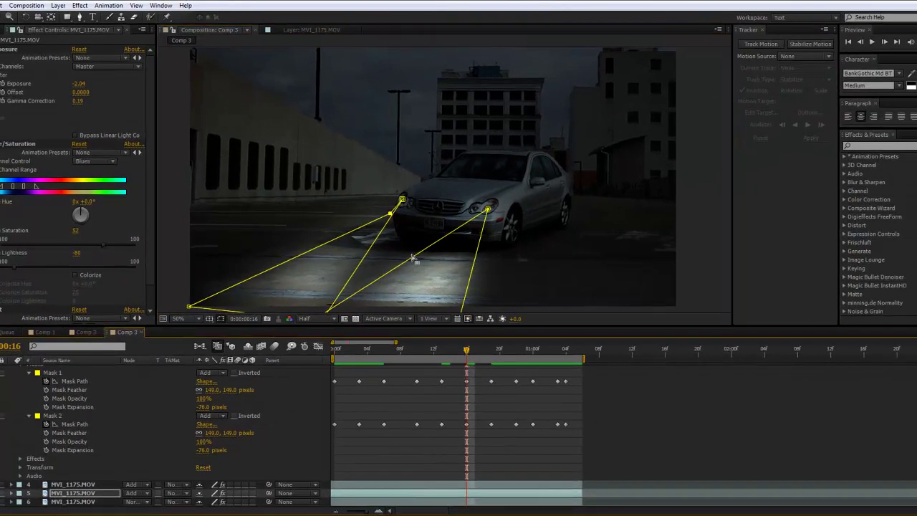
pyautogui.moveTo(466, 353); pyautogui.dragTo(402, 369)
pyautogui.press('space')
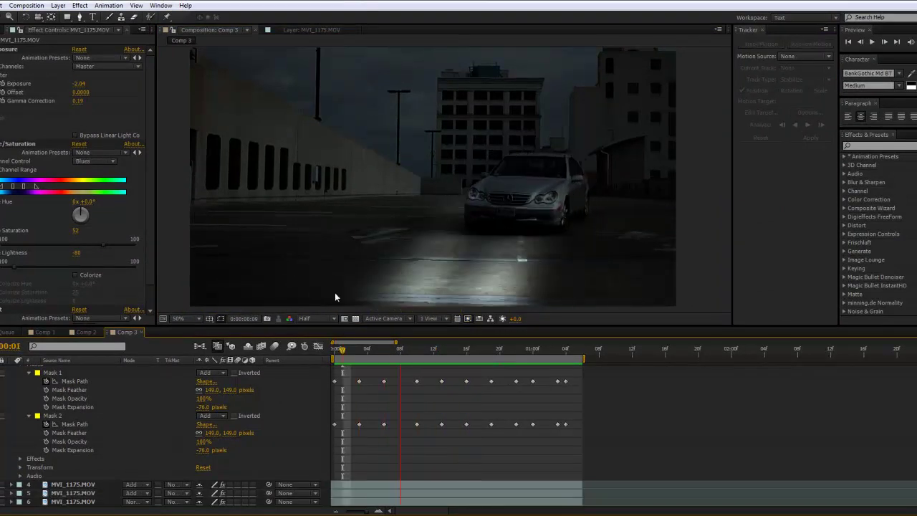
pyautogui.press('space')
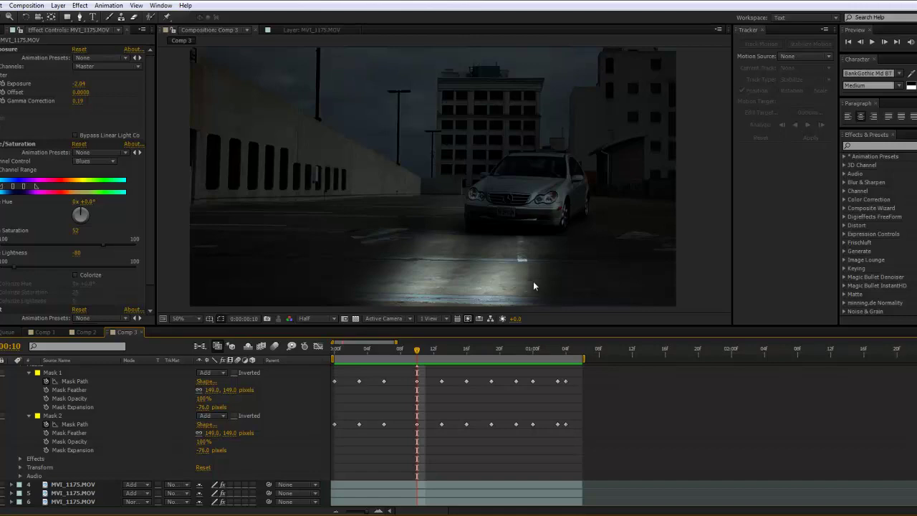
pyautogui.press('space')
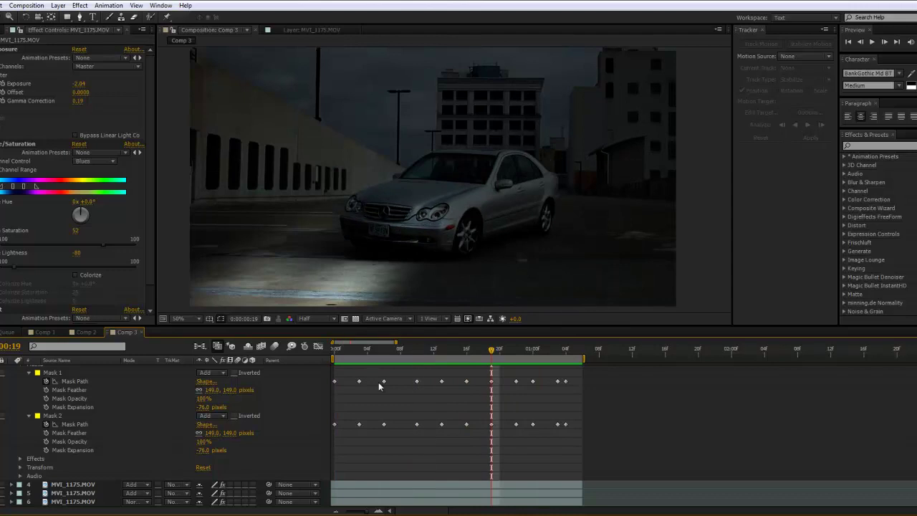
# Set the Tint effect's Amount to Tint to 100% on the two topmost beam layers, then deselect them
pyautogui.scroll(2, 183, 410)
pyautogui.click(93, 369)
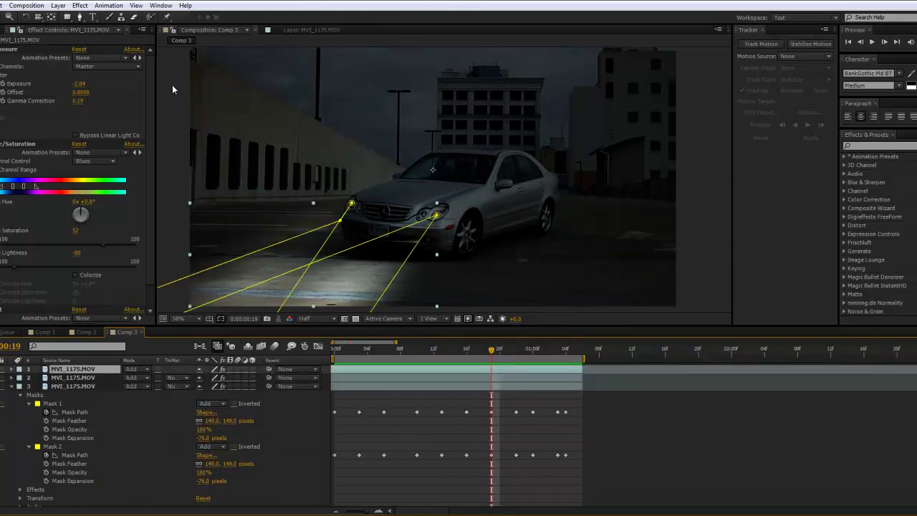
pyautogui.scroll(-1, 129, 200)
pyautogui.moveTo(80, 319); pyautogui.dragTo(130, 315)
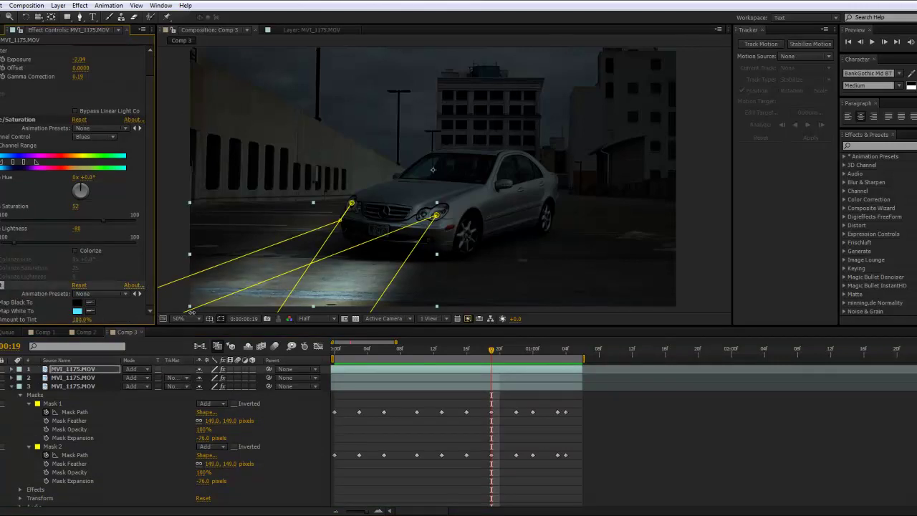
pyautogui.click(85, 377)
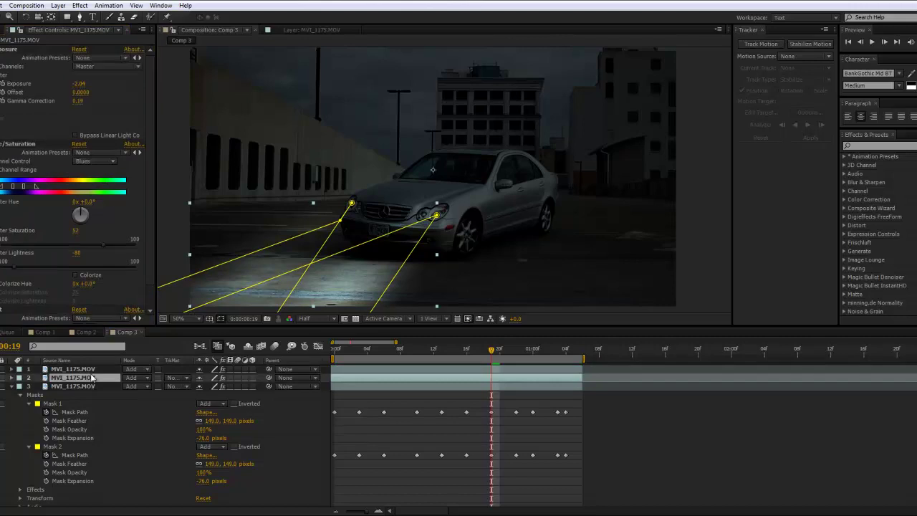
pyautogui.moveTo(81, 319); pyautogui.dragTo(107, 317)
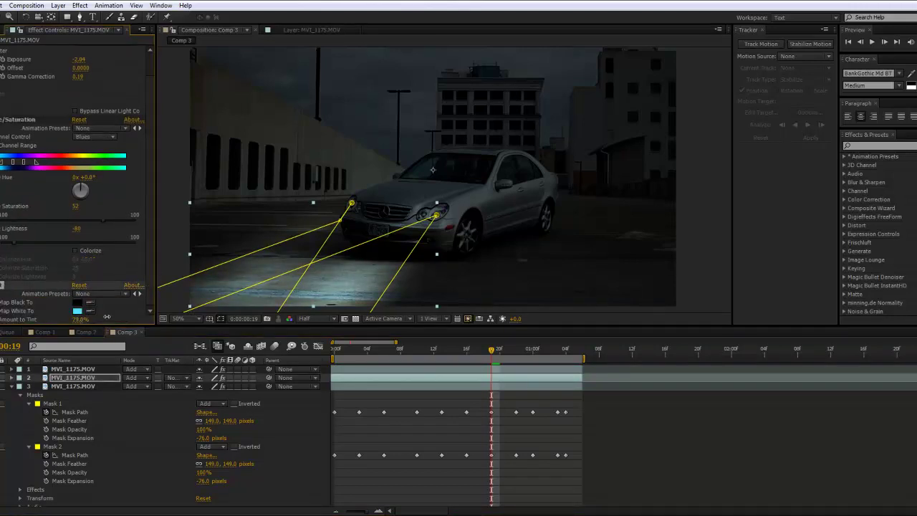
pyautogui.click(693, 239)
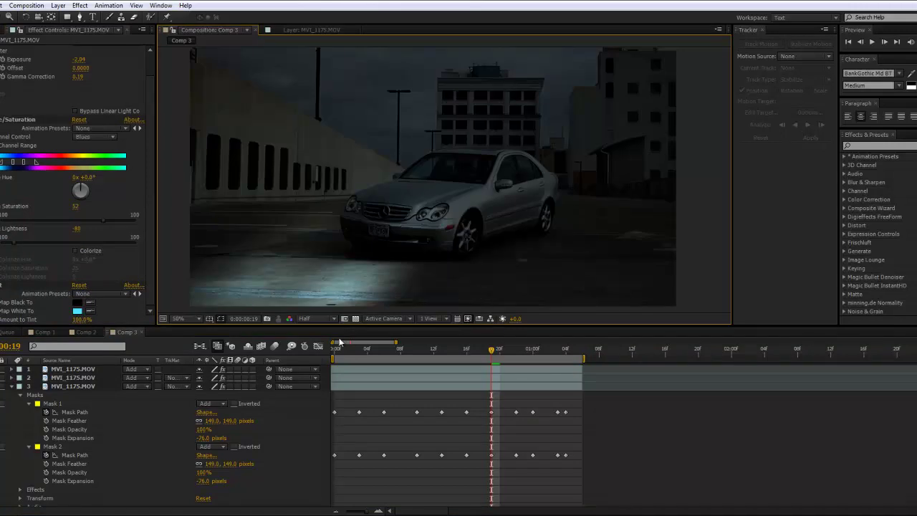
# Preview the tinted headlight beams from frame 0:00:00:01 and save the project
pyautogui.click(342, 350)
pyautogui.press('space')
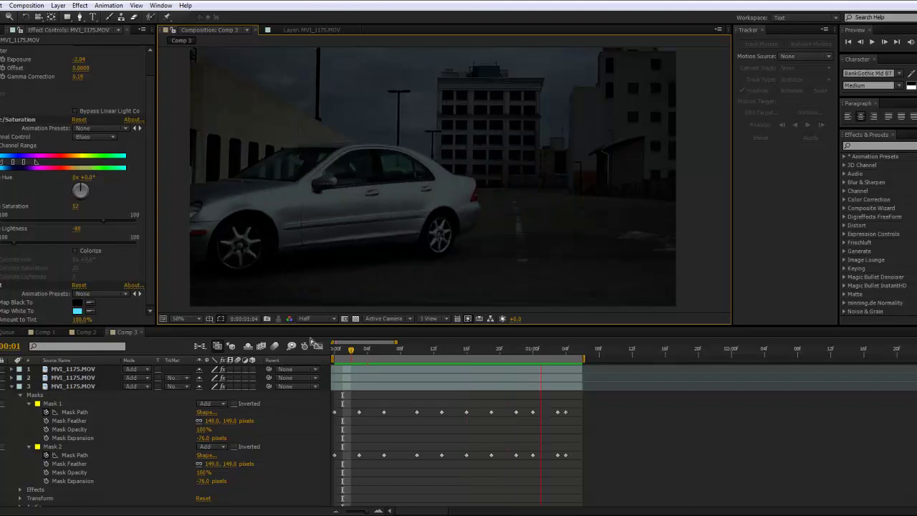
pyautogui.hotkey('ctrl', 's')
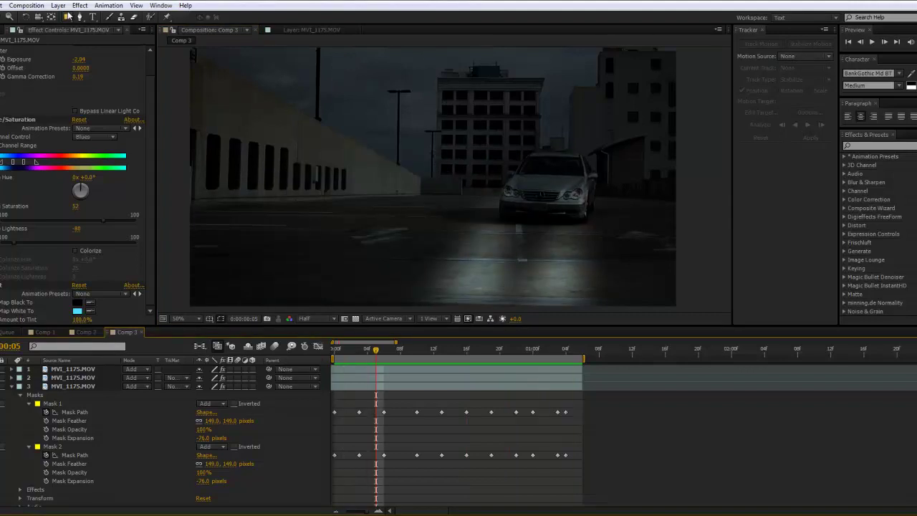
# Create a black 1920 × 1080 px solid layer at the top of the composition
pyautogui.click(58, 5)
pyautogui.press('Escape')
pyautogui.click(58, 5)
pyautogui.moveTo(107, 16)
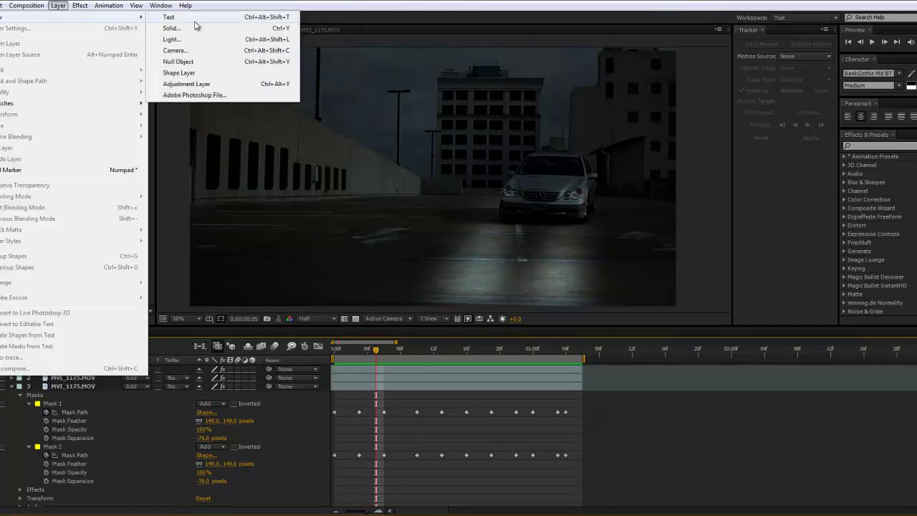
pyautogui.click(185, 28)
pyautogui.click(450, 318)
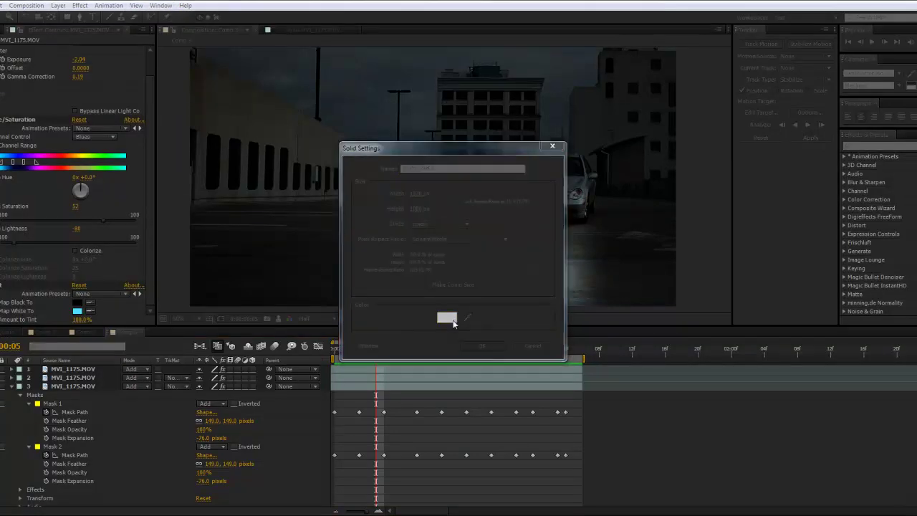
pyautogui.click(752, 150)
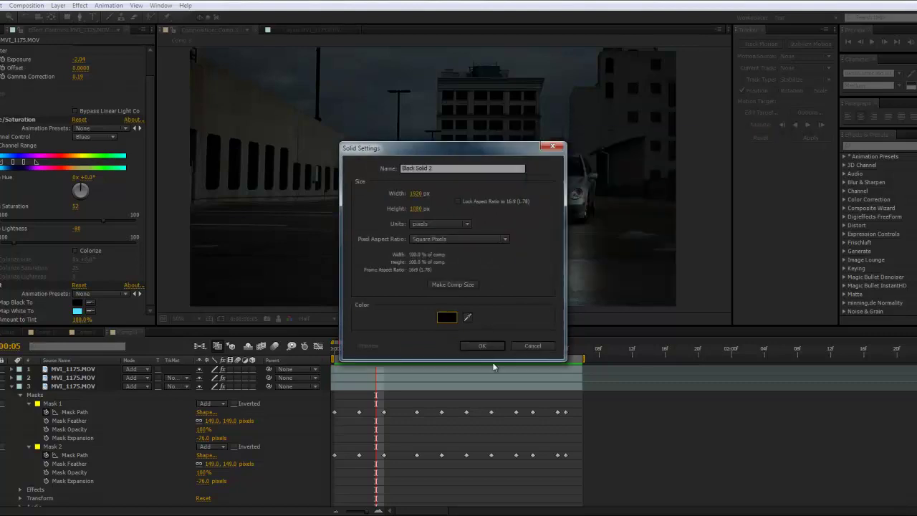
pyautogui.press('Return')
# Find the Optical Flares effect and apply it to the new black solid
pyautogui.click(886, 145)
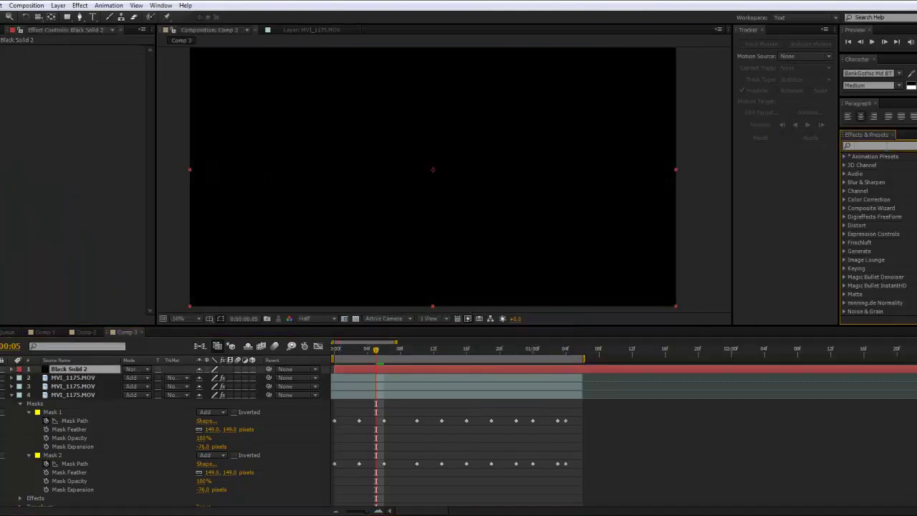
pyautogui.write('optical')
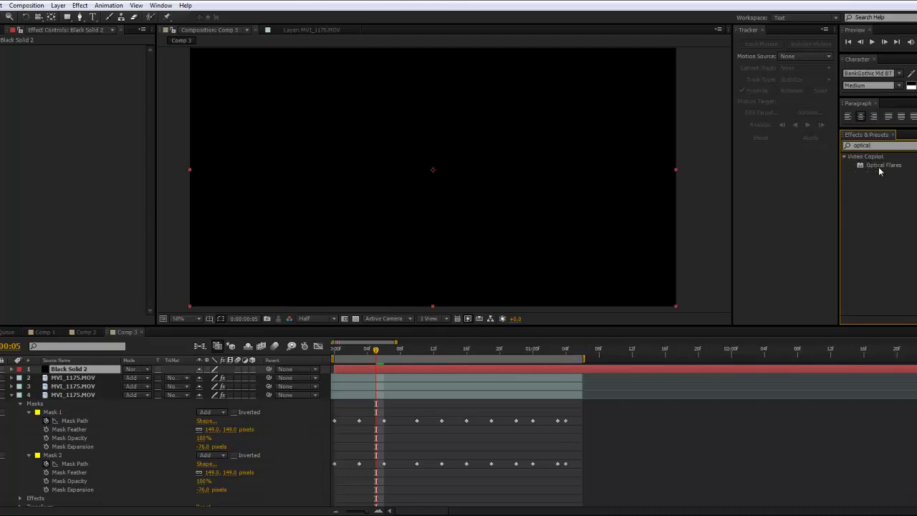
pyautogui.click(862, 166)
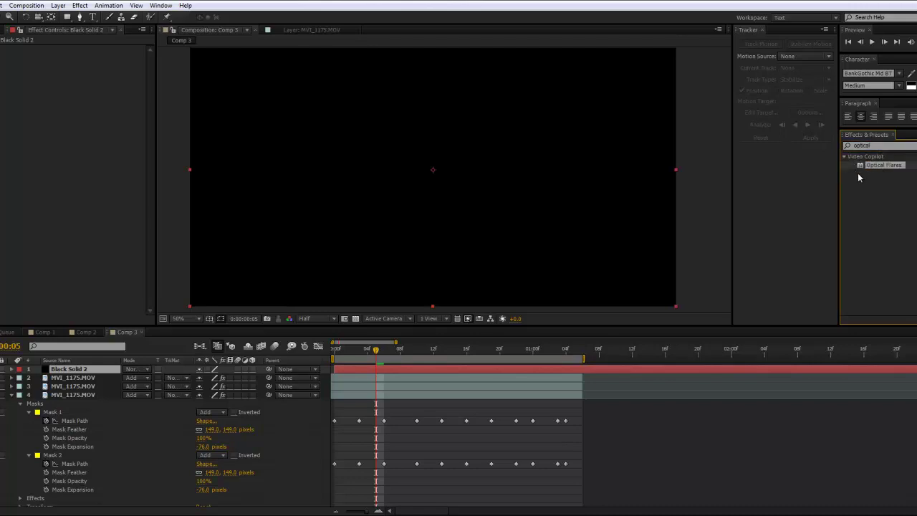
pyautogui.moveTo(860, 164); pyautogui.dragTo(443, 370)
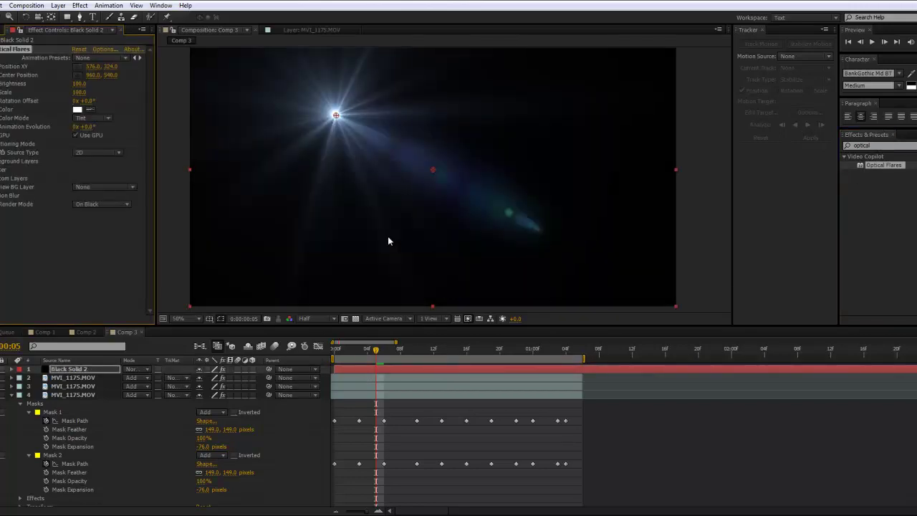
# Browse the Optical Flares preset folders and load the Orb Light preset from Pro Presets 2 as the flare
pyautogui.click(107, 50)
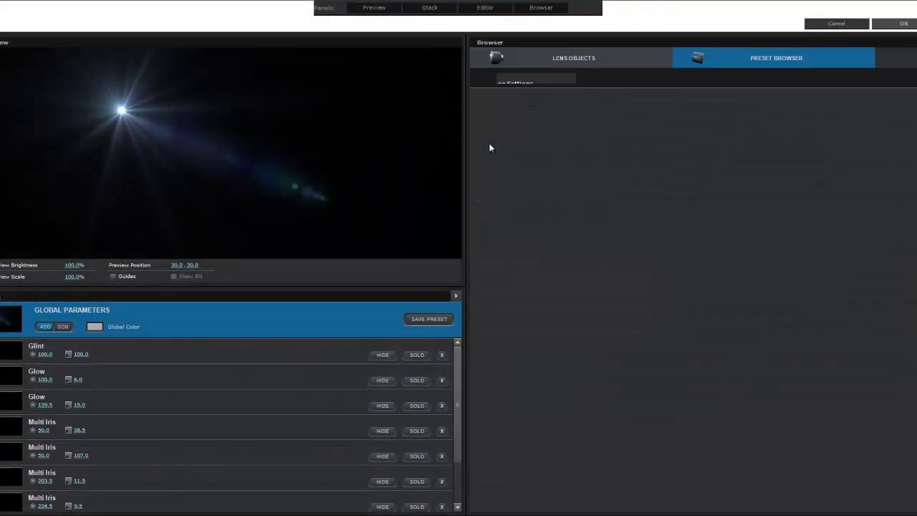
pyautogui.click(565, 58)
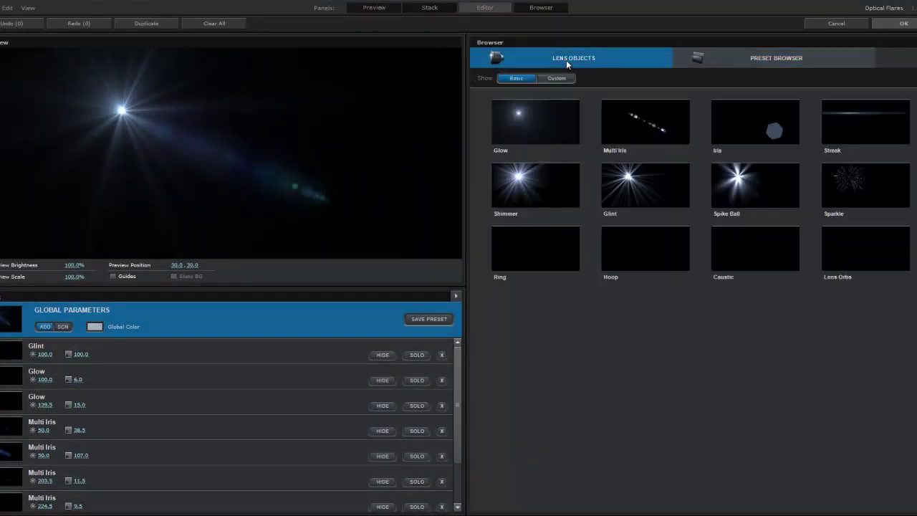
pyautogui.click(751, 60)
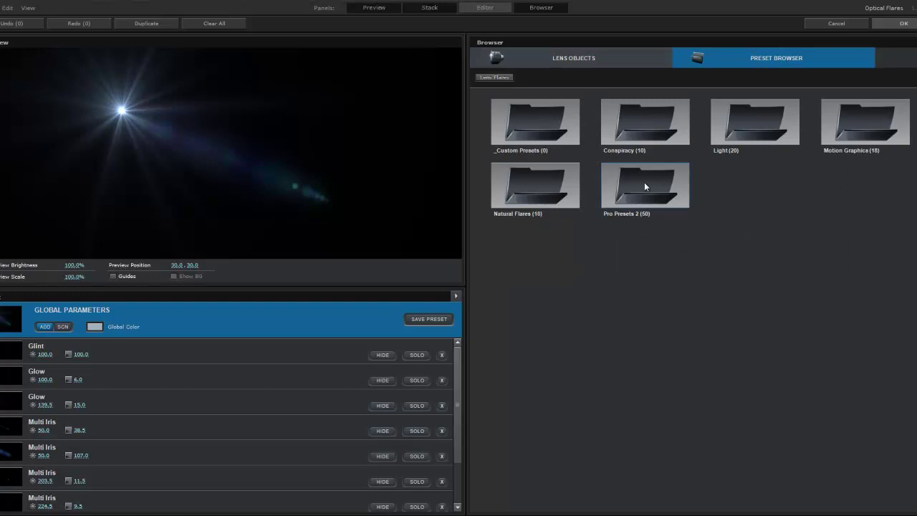
pyautogui.click(645, 121)
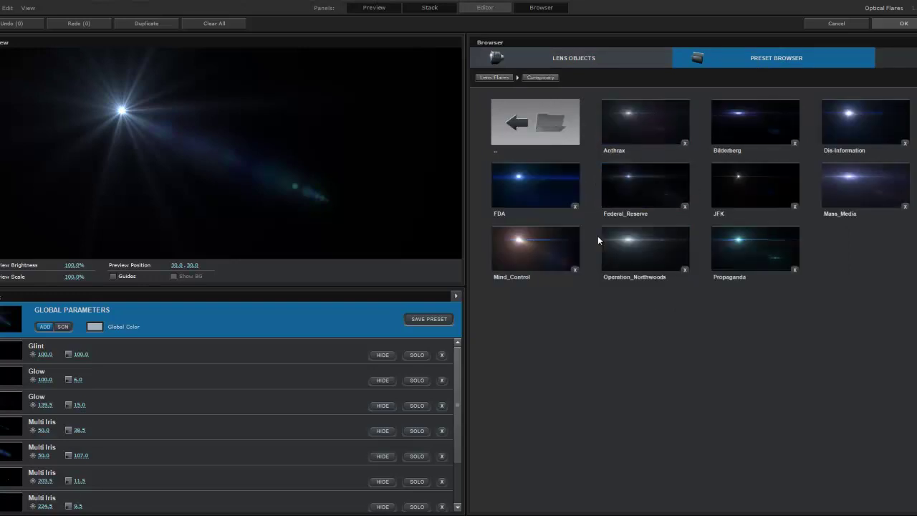
pyautogui.click(496, 76)
pyautogui.click(787, 125)
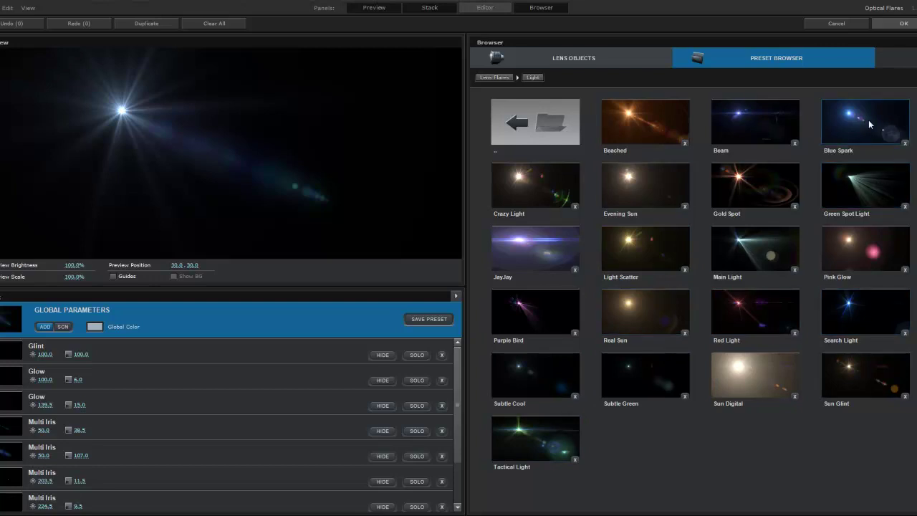
pyautogui.click(550, 129)
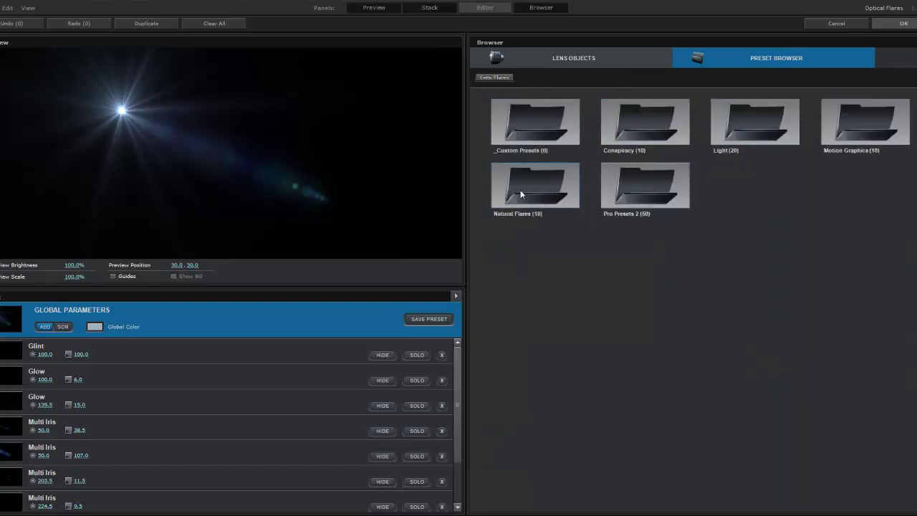
pyautogui.click(675, 182)
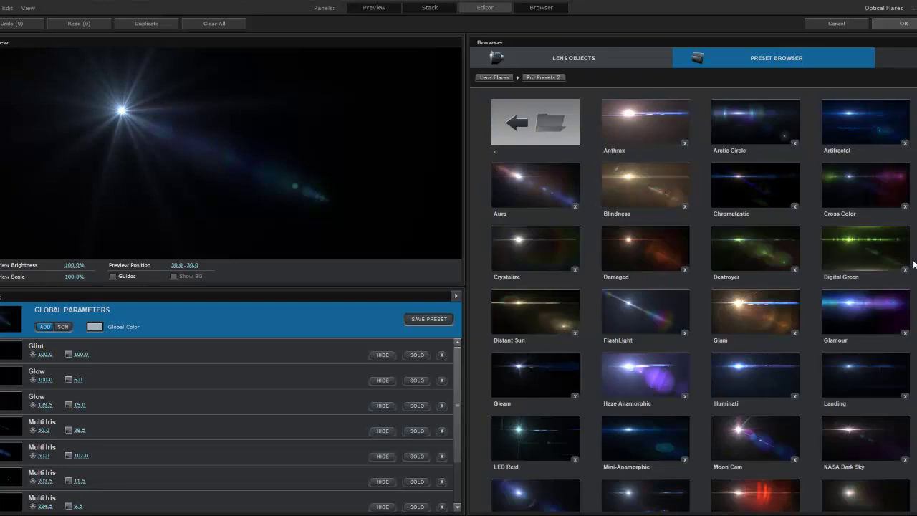
pyautogui.scroll(-3, 700, 301)
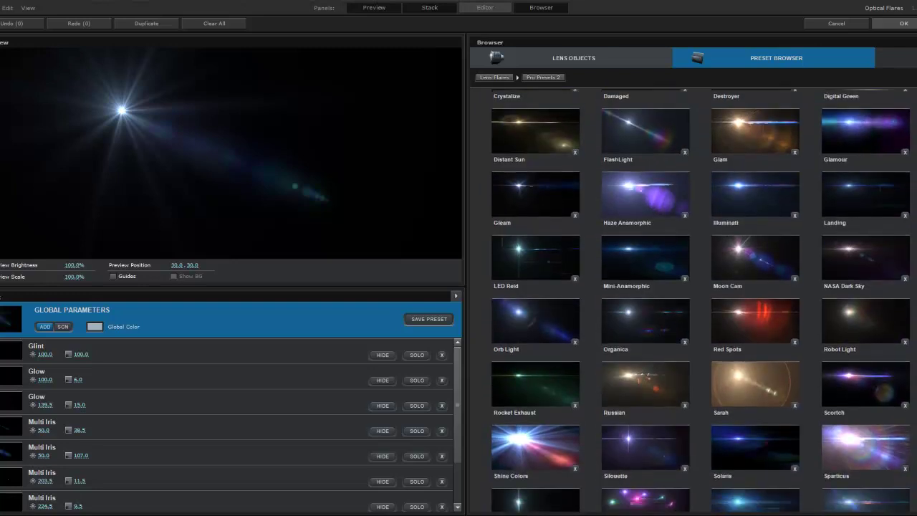
pyautogui.scroll(-1, 626, 344)
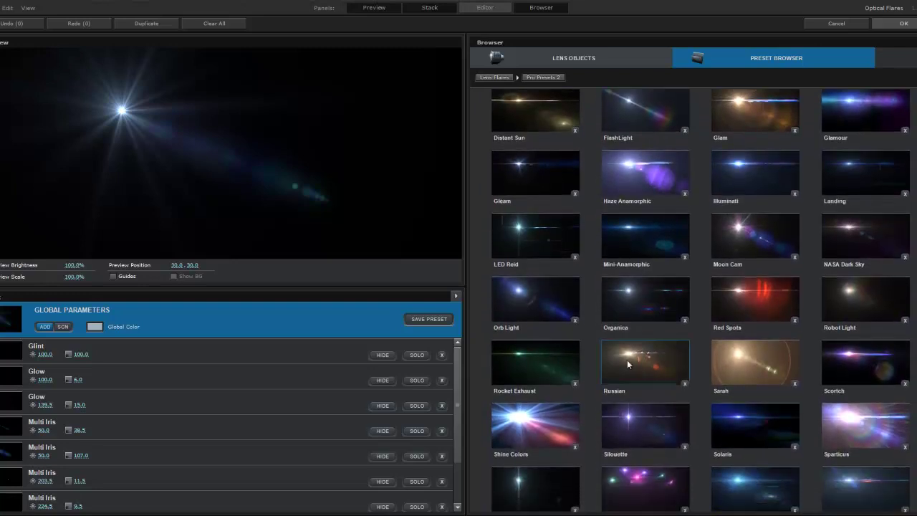
pyautogui.click(541, 297)
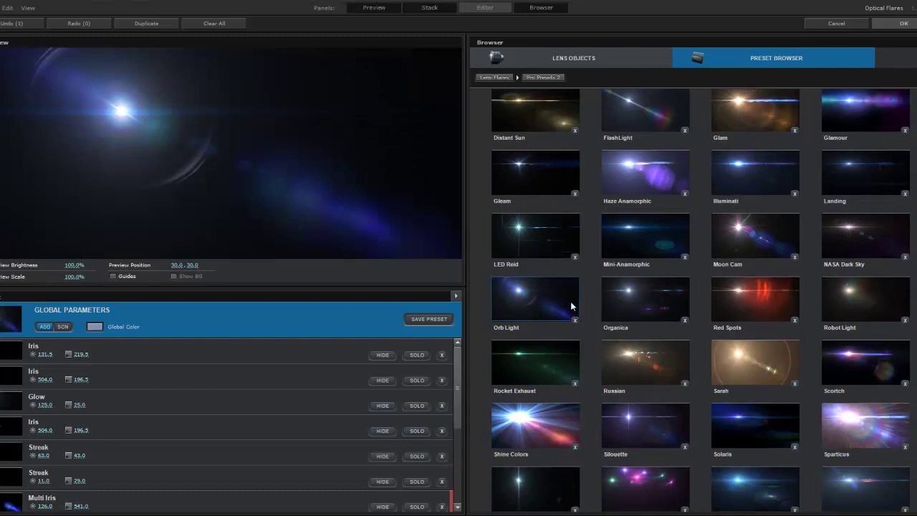
pyautogui.click(903, 23)
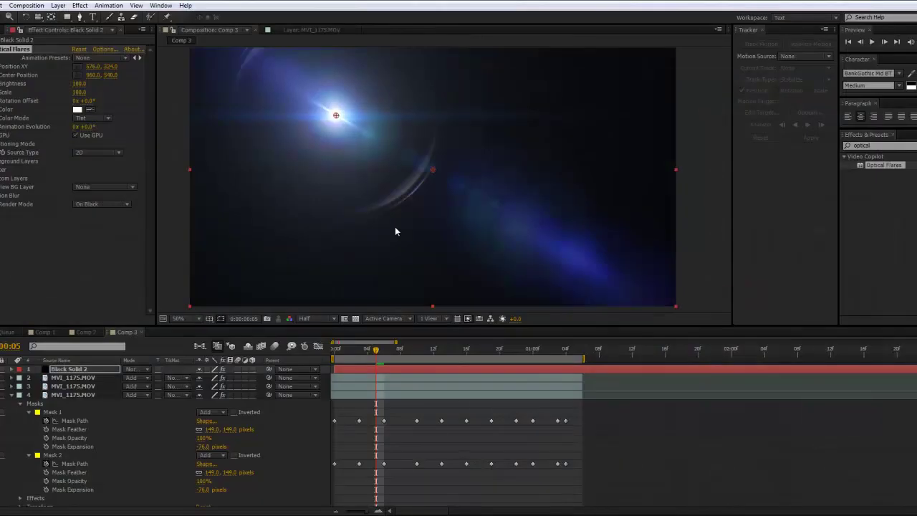
# Set the black solid's blending mode to Add
pyautogui.click(65, 370)
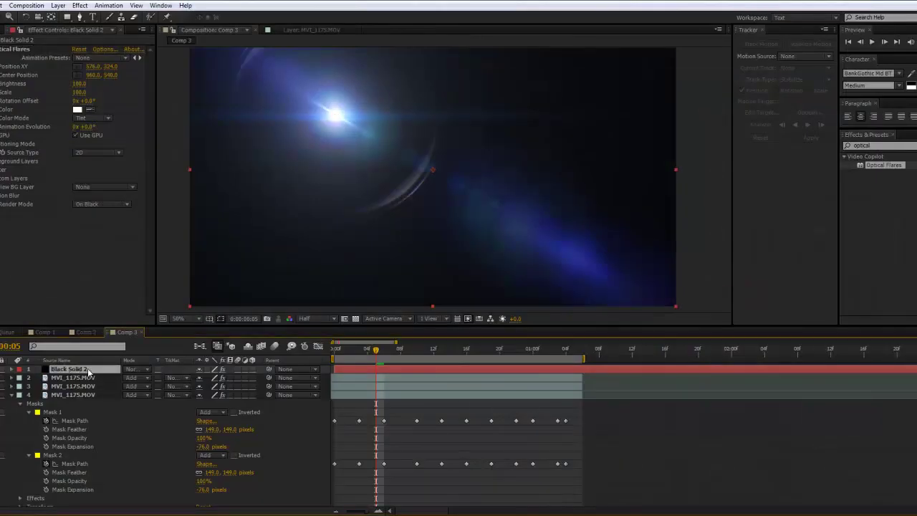
pyautogui.click(141, 370)
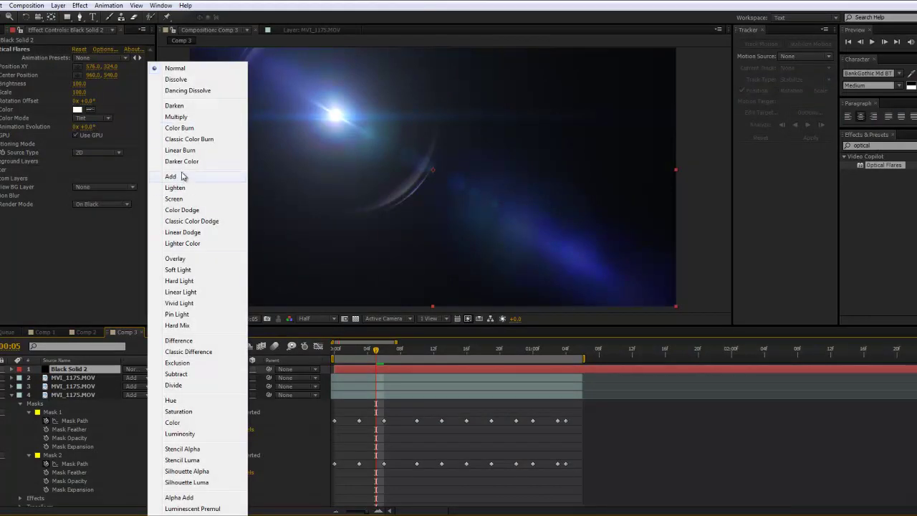
pyautogui.click(172, 176)
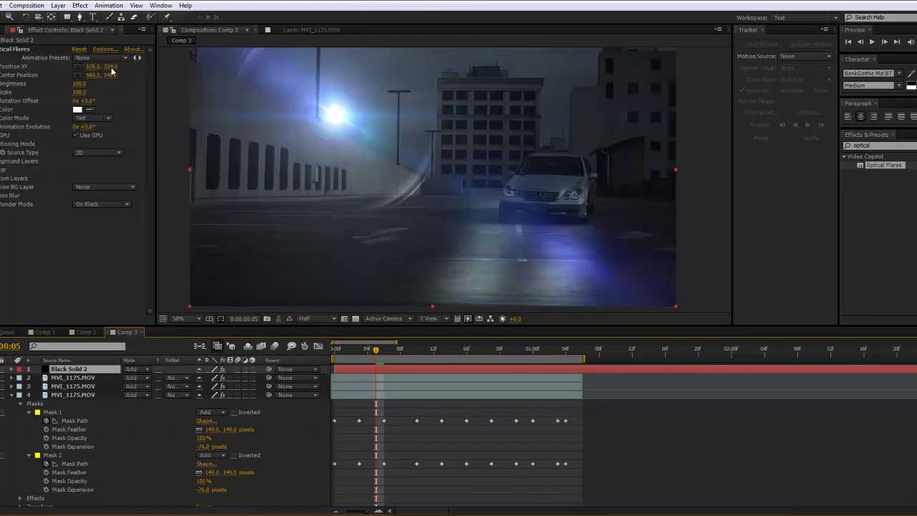
# At frame 0:00:00:05, place the flare on the car's right-hand headlight at about 1520, 638 and set its Scale to 60
pyautogui.click(78, 65)
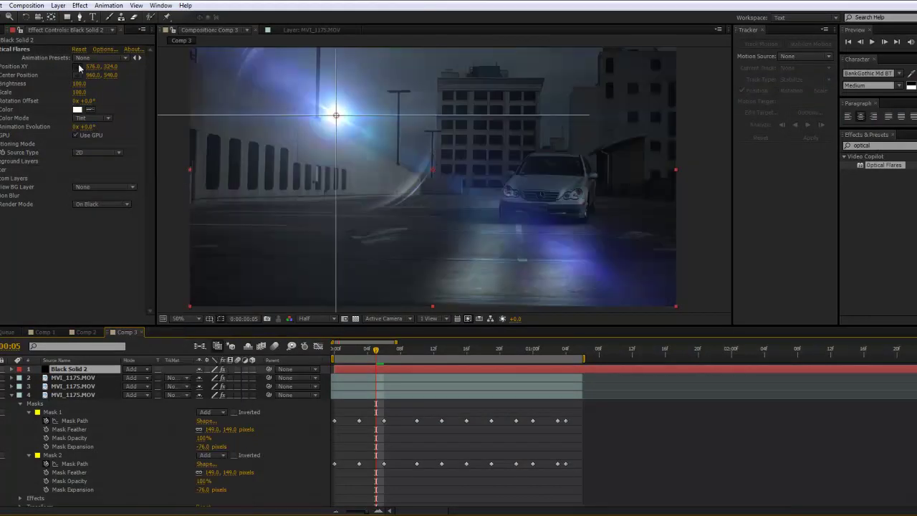
pyautogui.click(577, 194)
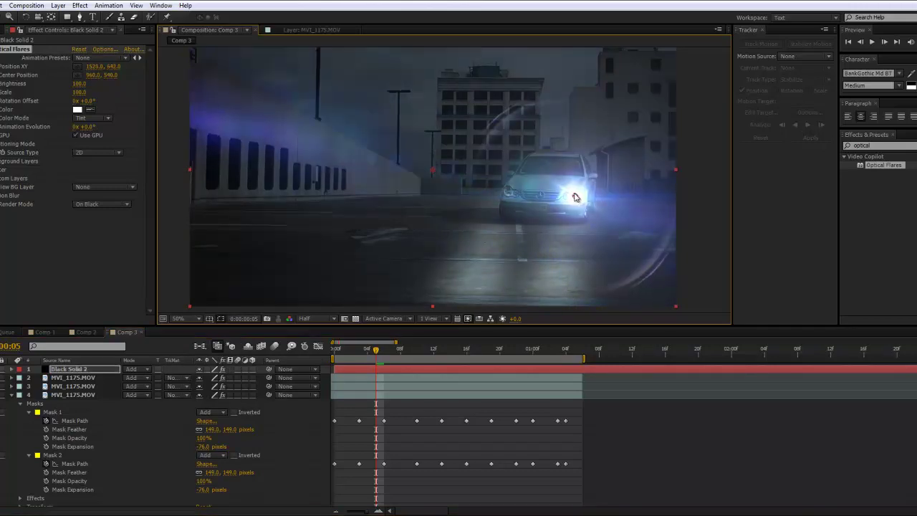
pyautogui.moveTo(577, 197); pyautogui.dragTo(580, 195)
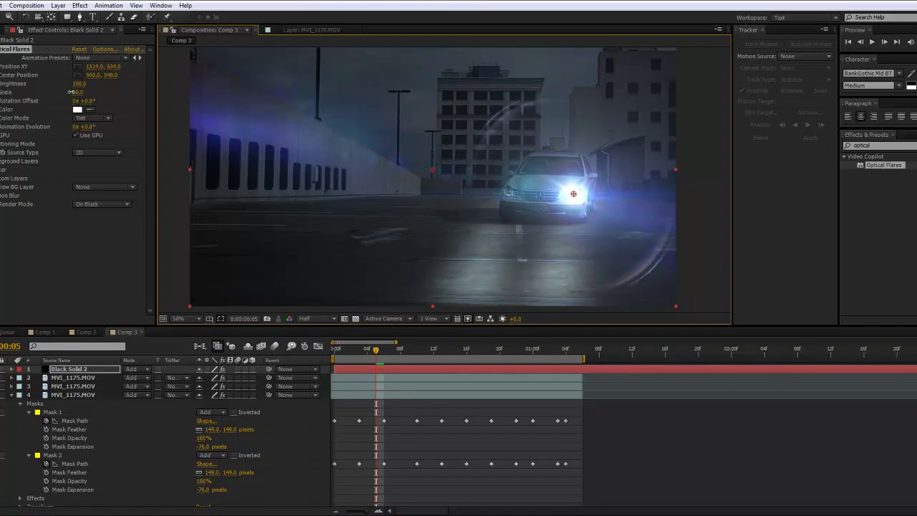
pyautogui.moveTo(71, 92); pyautogui.dragTo(68, 92)
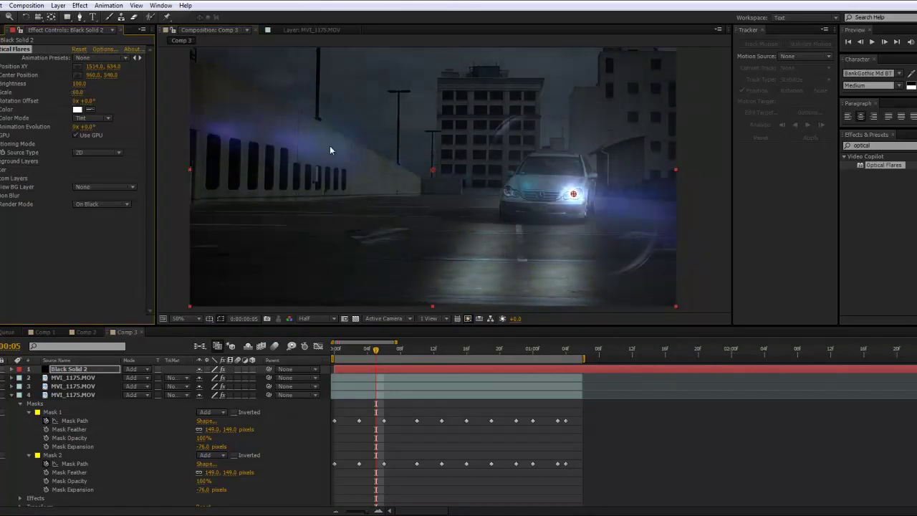
pyautogui.moveTo(573, 193); pyautogui.dragTo(575, 197)
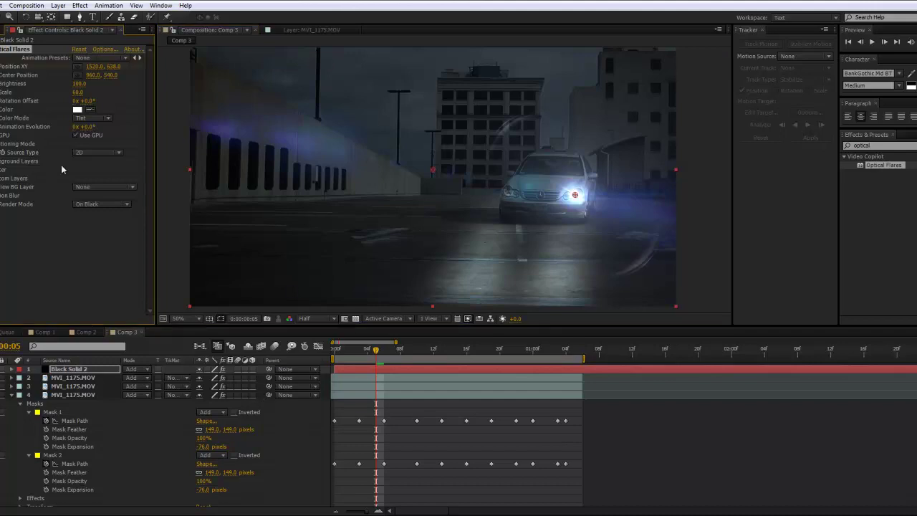
# Keyframe the flare's position on the same headlight at frame 0 (1574, 606) and at 0:00:00:08 (1470, 646)
pyautogui.click(336, 352)
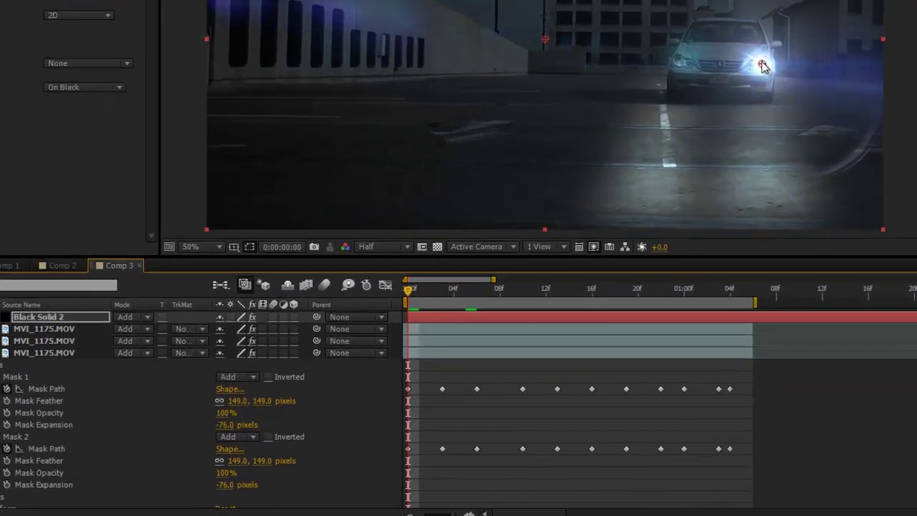
pyautogui.moveTo(413, 285); pyautogui.dragTo(446, 294)
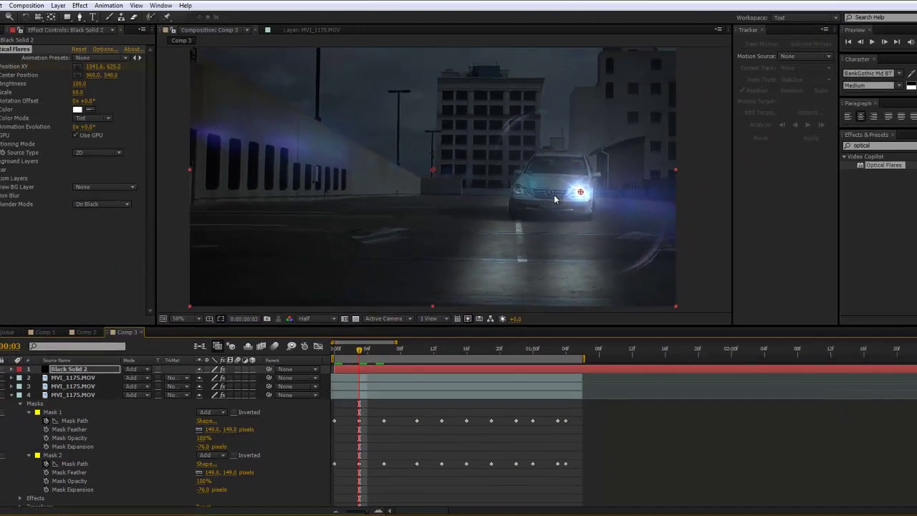
pyautogui.press('pagedown')
pyautogui.press('pagedown')
pyautogui.press('pagedown')
pyautogui.press('pagedown')
pyautogui.press('pagedown')
pyautogui.moveTo(580, 192); pyautogui.dragTo(562, 199)
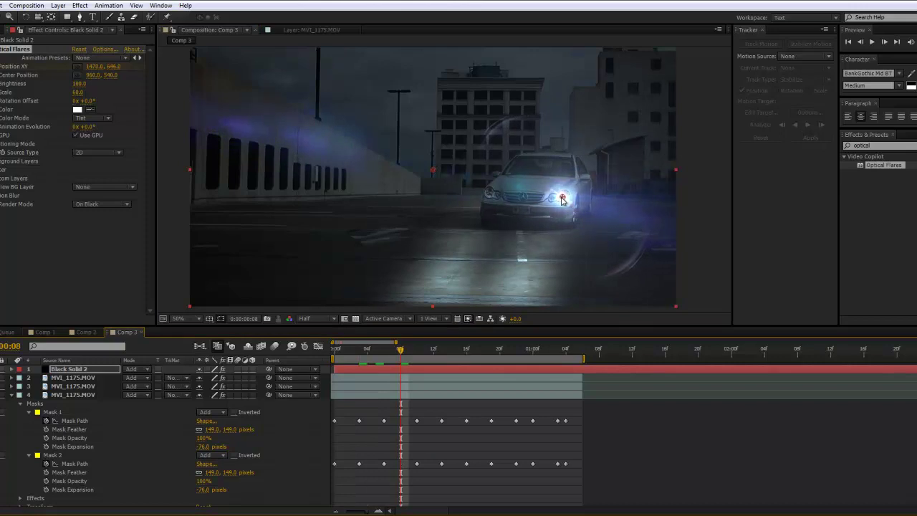
# Continue keyframing the flare onto the moving headlight at 0:00:00:11, 0:00:00:14 and through the rest of the shot, and preview the tracking
pyautogui.moveTo(403, 351); pyautogui.dragTo(428, 357)
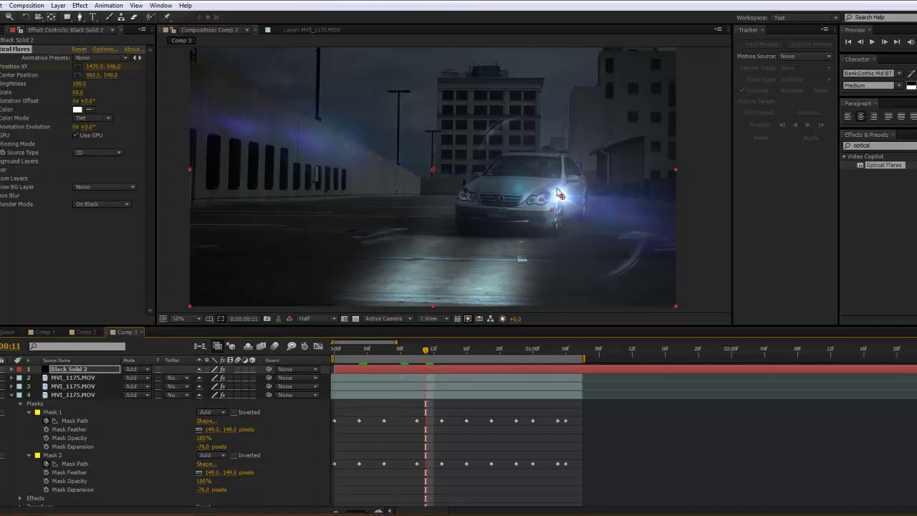
pyautogui.moveTo(563, 198); pyautogui.dragTo(540, 202)
pyautogui.click(432, 352)
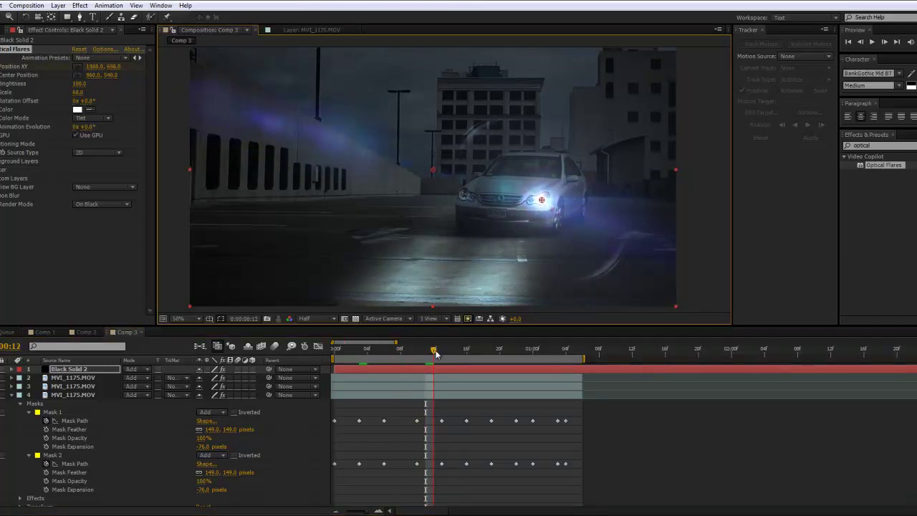
pyautogui.click(450, 351)
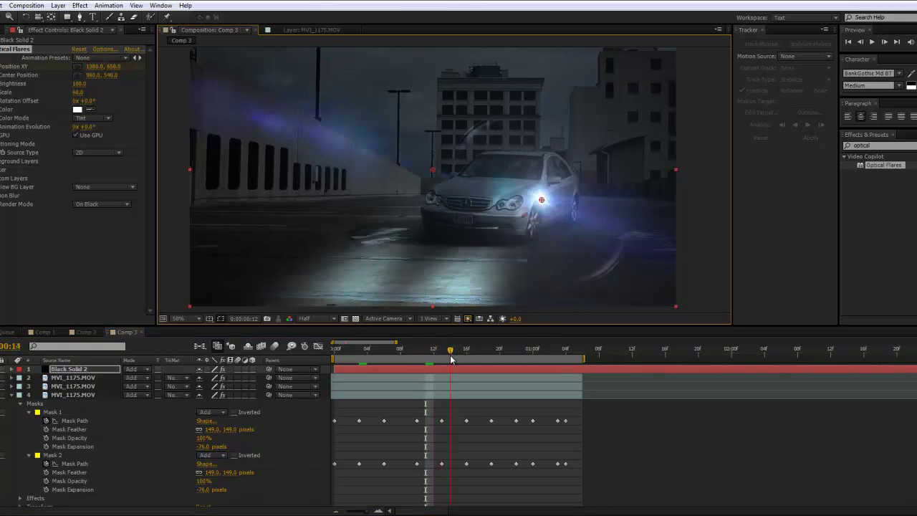
pyautogui.moveTo(542, 201); pyautogui.dragTo(513, 206)
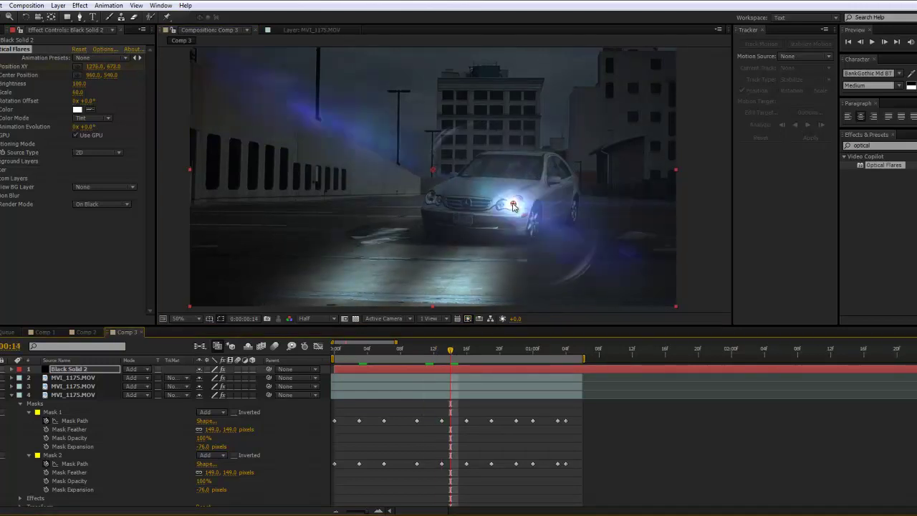
pyautogui.press('space')
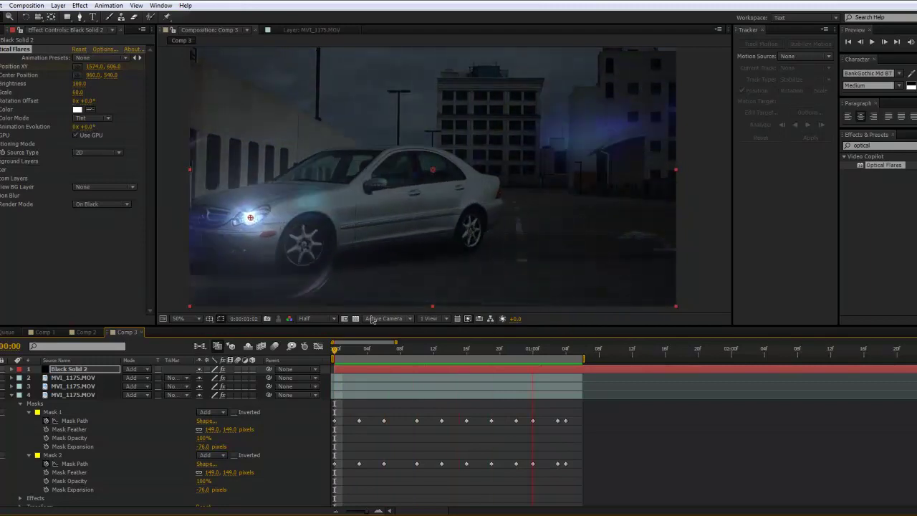
pyautogui.press('space')
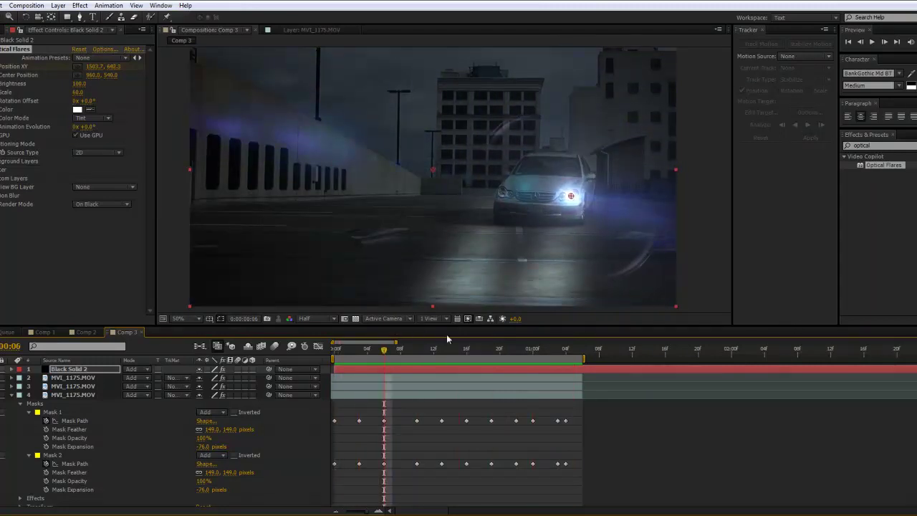
# Duplicate the flare solid and place the copy's flare on the car's other headlight at frame 0, at about 1344, 600
pyautogui.click(77, 370)
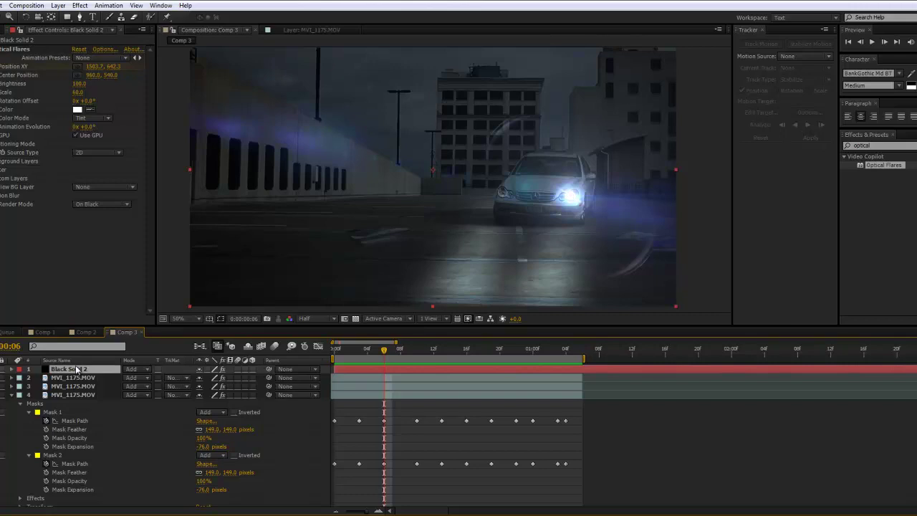
pyautogui.hotkey('ctrl', 'd')
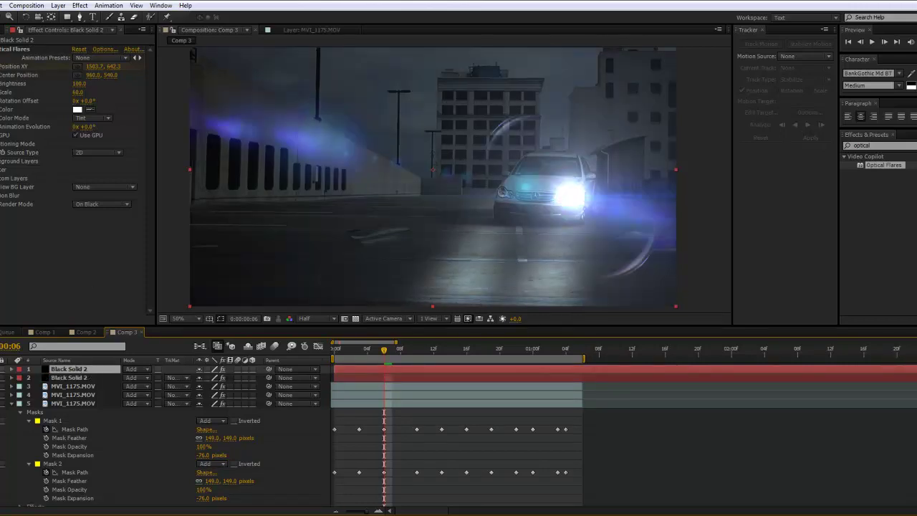
pyautogui.click(334, 350)
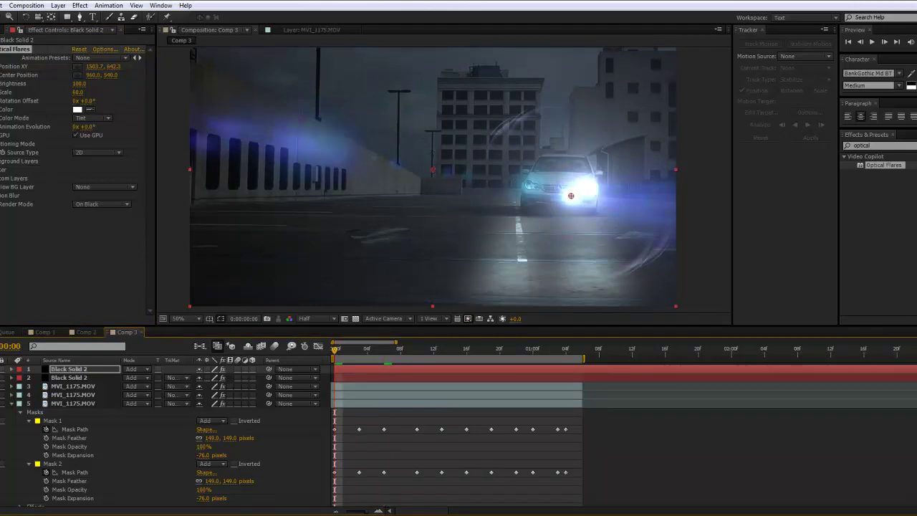
pyautogui.moveTo(571, 195); pyautogui.dragTo(530, 186)
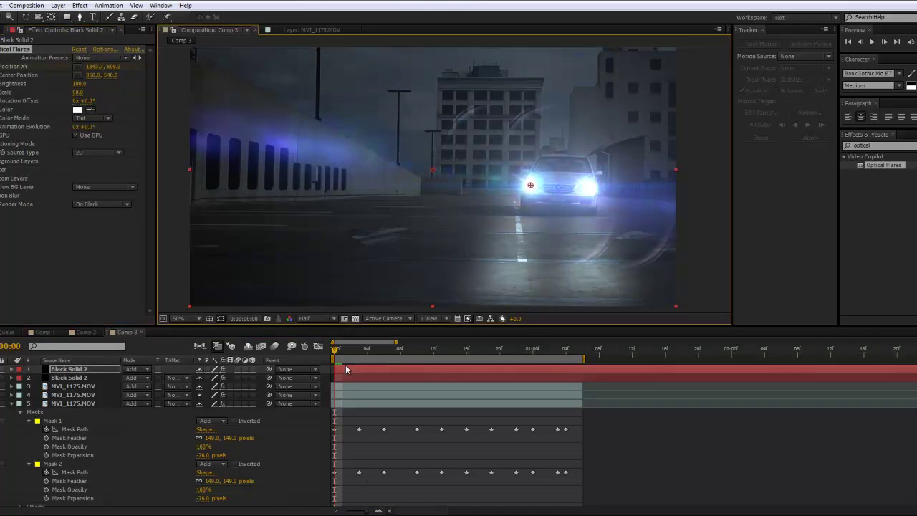
# Keyframe the copied flare to follow its headlight, with 0:00:00:02 at about 1314, 612, through the shot's end, and preview both flares
pyautogui.moveTo(338, 353); pyautogui.dragTo(351, 352)
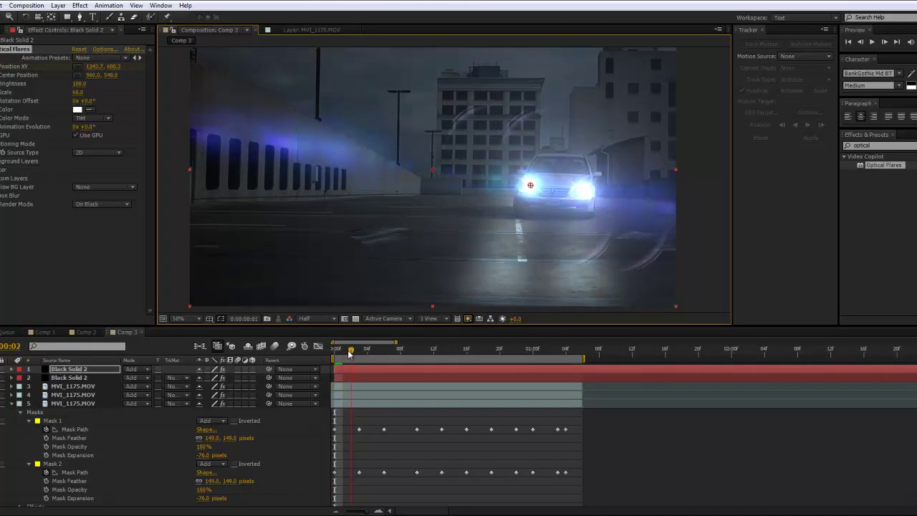
pyautogui.moveTo(530, 185); pyautogui.dragTo(522, 189)
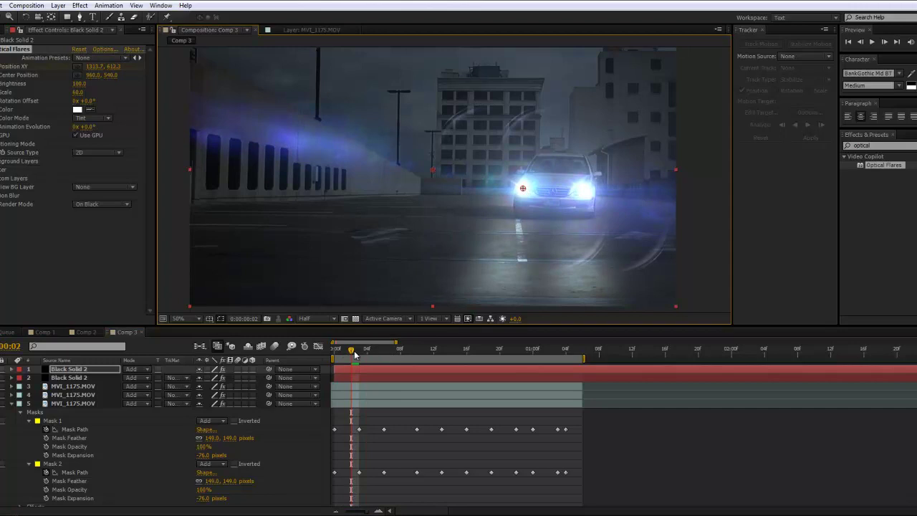
pyautogui.press('Home')
pyautogui.scroll(-2, 460, 197)
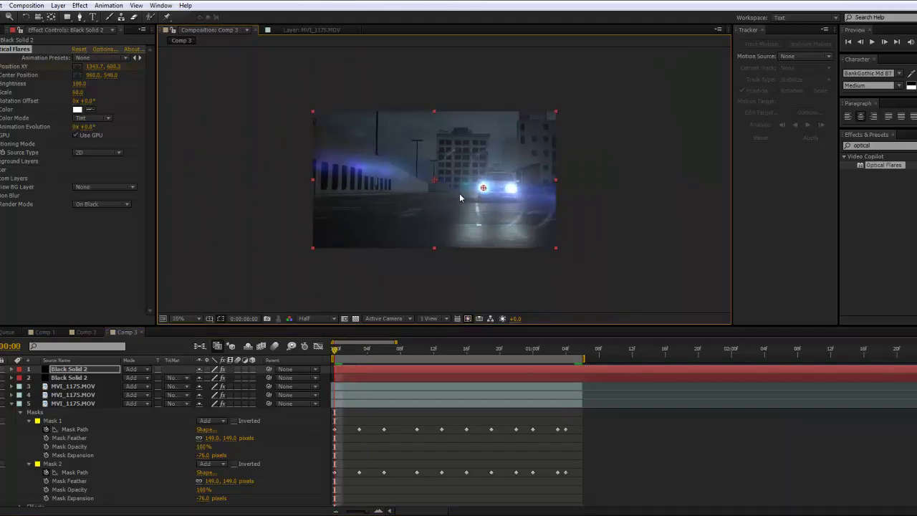
pyautogui.press('space')
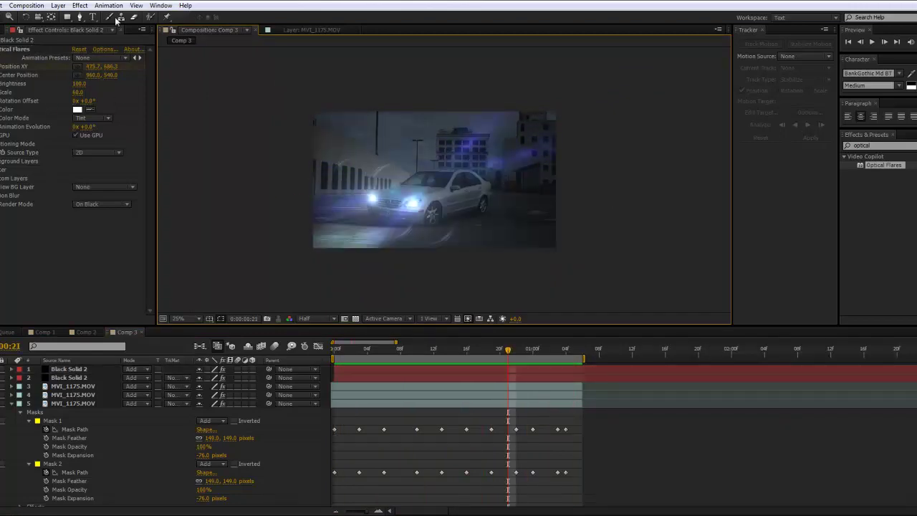
# Browse the Light, Motion Graphics and Natural Flares presets and replace the duplicated solid's flare with Blue Steel
pyautogui.scroll(1, 391, 210)
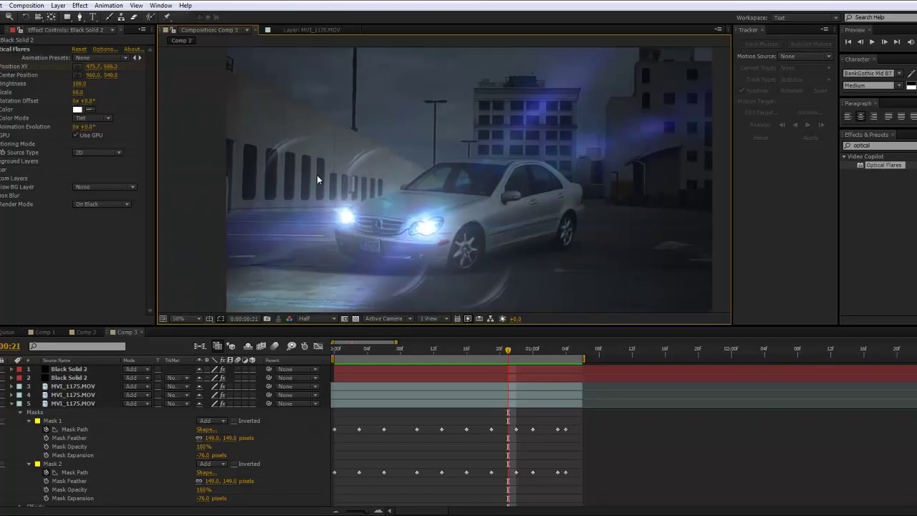
pyautogui.click(107, 50)
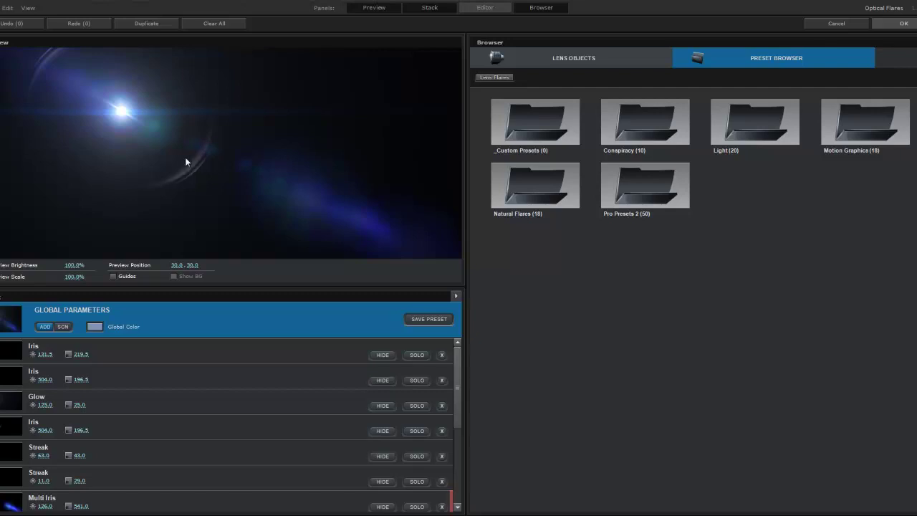
pyautogui.click(786, 118)
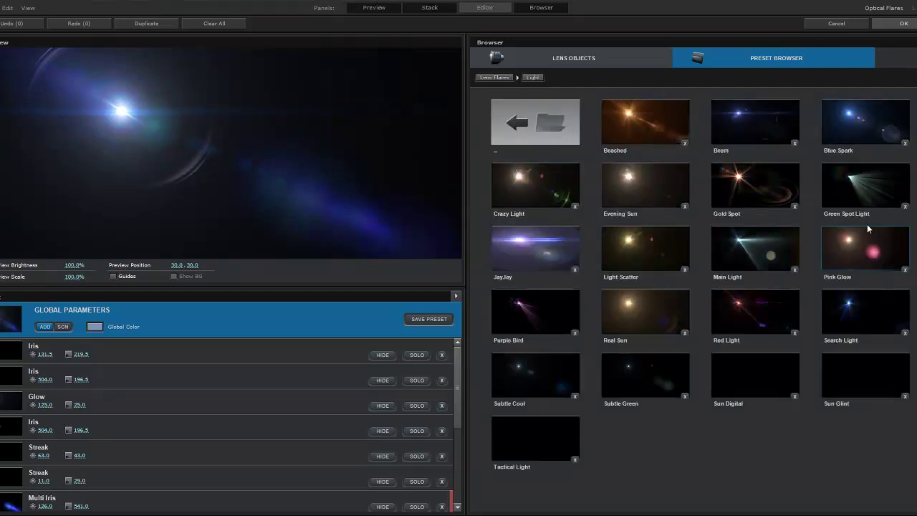
pyautogui.click(540, 123)
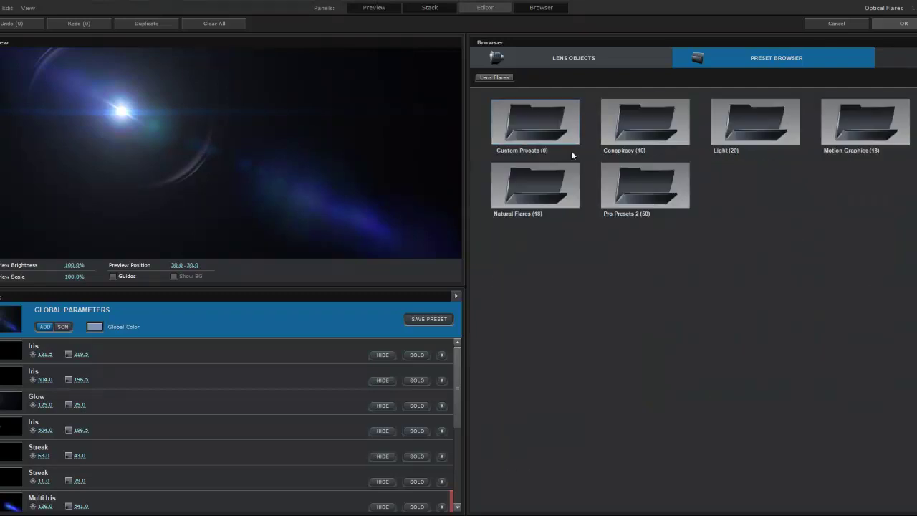
pyautogui.click(841, 127)
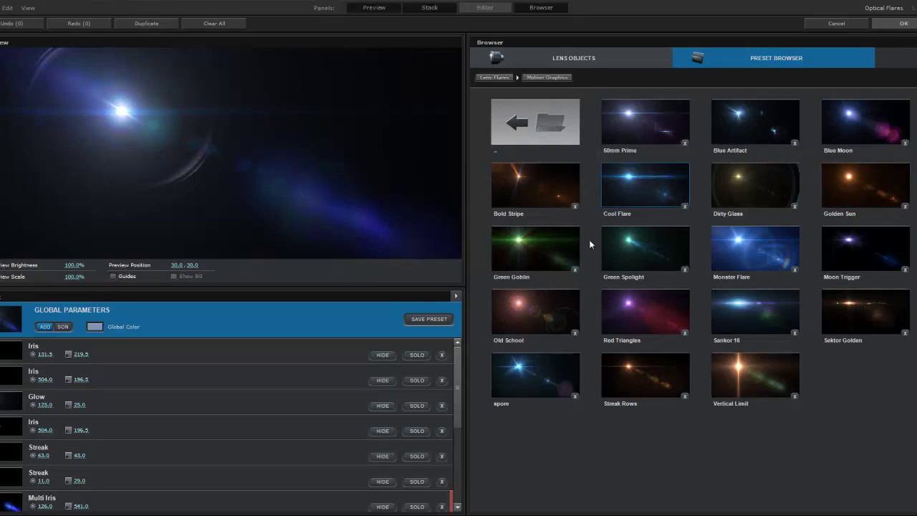
pyautogui.click(663, 142)
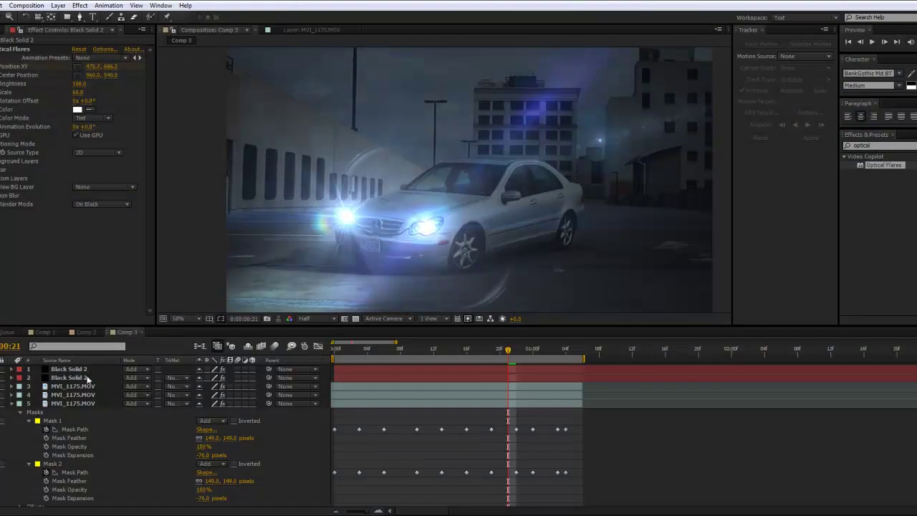
# Load the Blue Steel preset from Natural Flares for the original flare solid as well, and preview the shot from frame 0
pyautogui.click(84, 377)
pyautogui.click(114, 50)
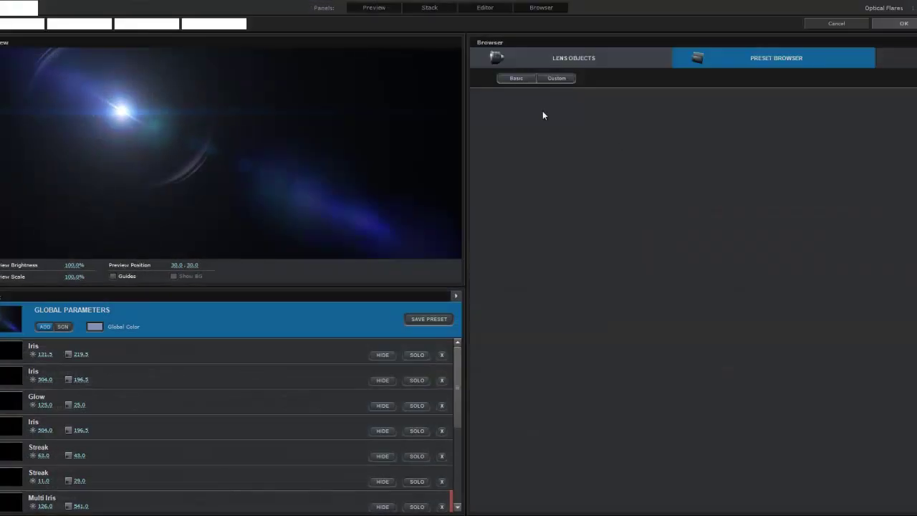
pyautogui.click(562, 184)
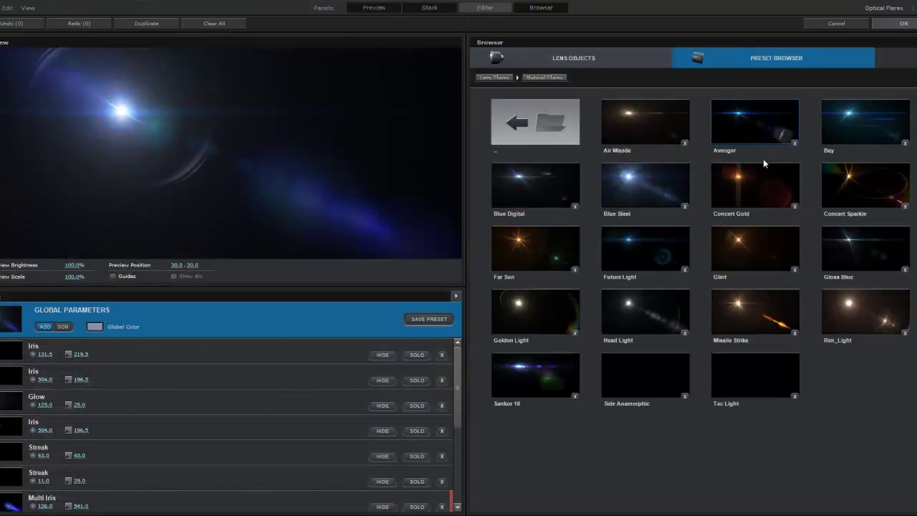
pyautogui.click(633, 188)
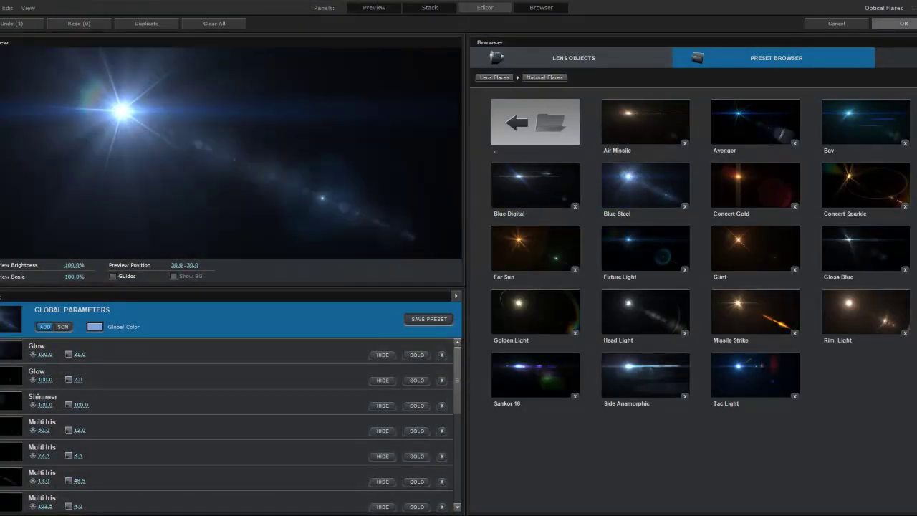
pyautogui.click(903, 23)
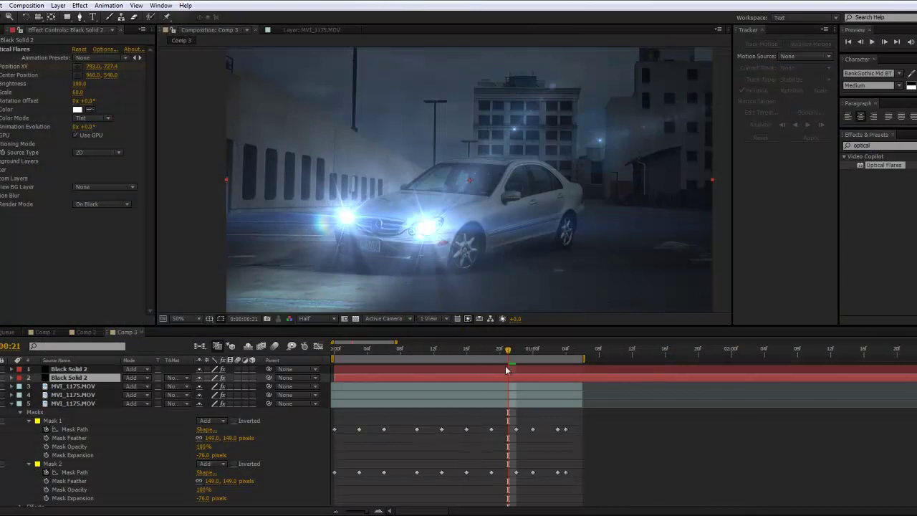
pyautogui.click(333, 351)
pyautogui.press('space')
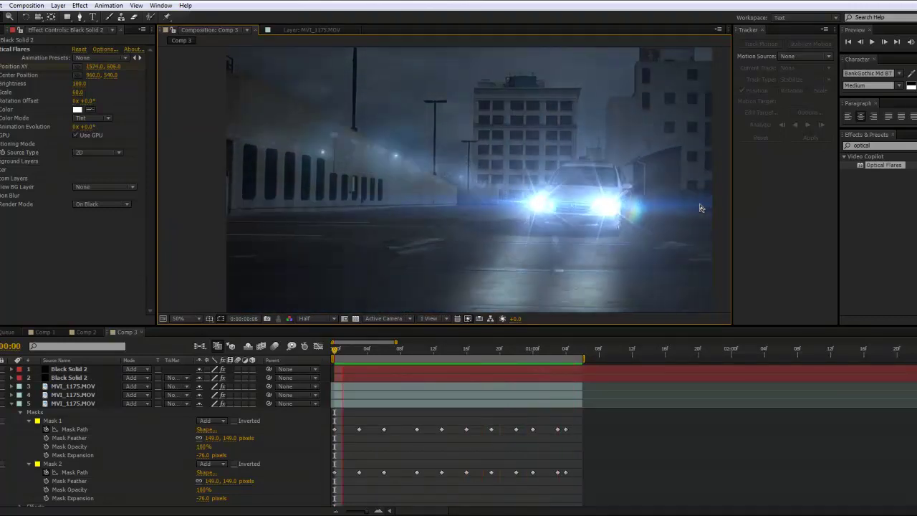
pyautogui.press(',')
pyautogui.press('.')
pyautogui.press(',')
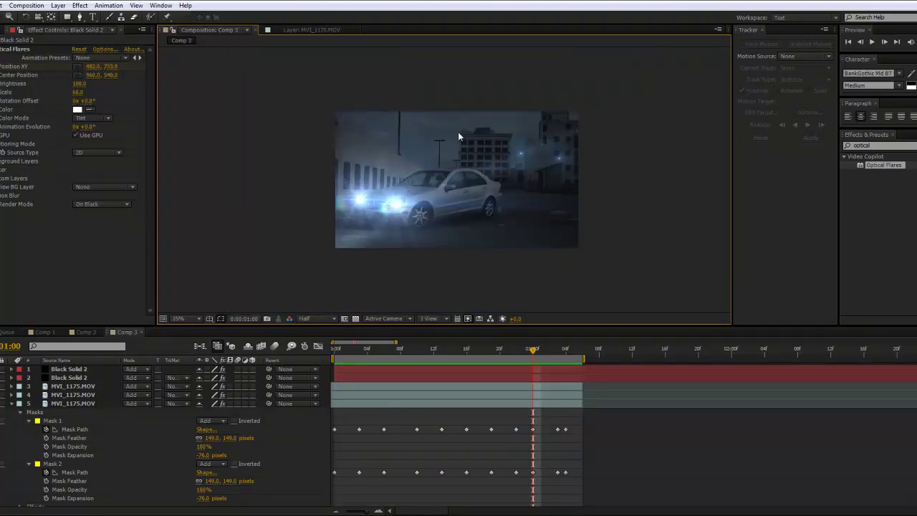
# Darken the base MVI_1175.MOV footage by setting its Exposure to -6.54, and play the composition from the start
pyautogui.click(80, 437)
pyautogui.scroll(-2, 125, 424)
pyautogui.click(79, 501)
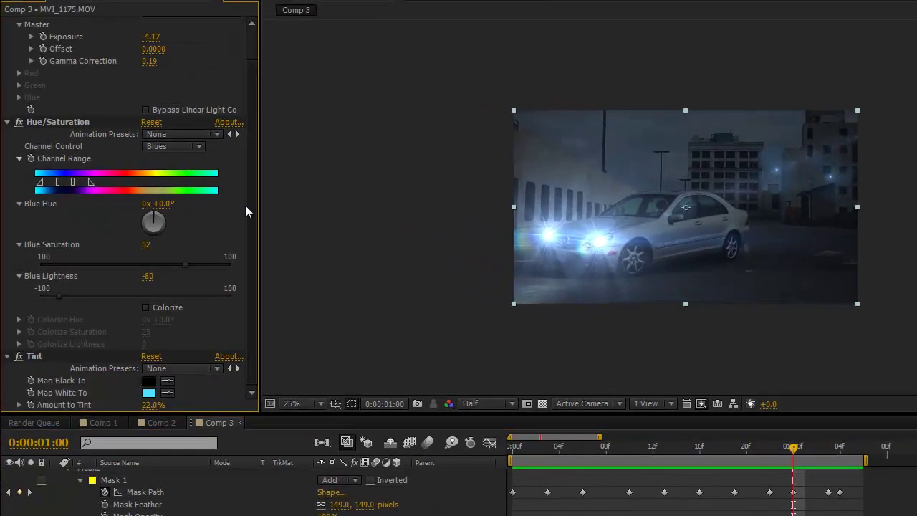
pyautogui.scroll(2, 251, 204)
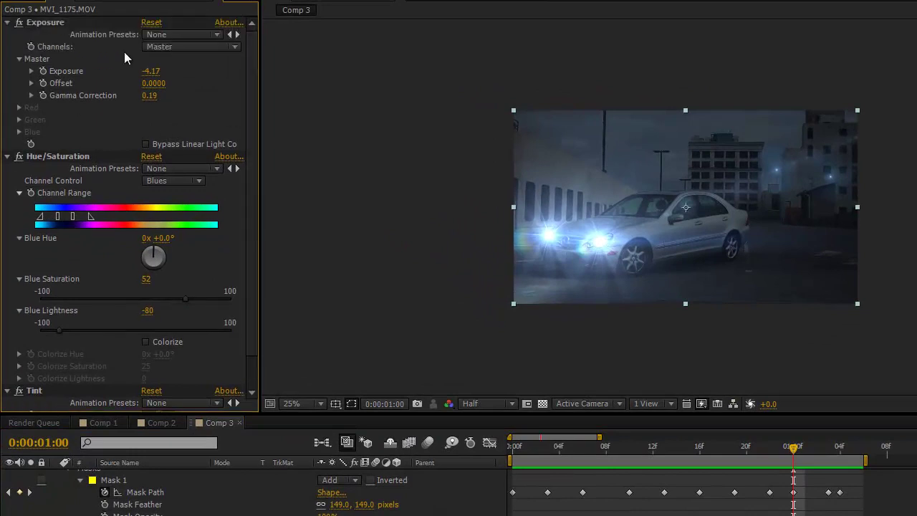
pyautogui.moveTo(151, 71); pyautogui.dragTo(137, 70)
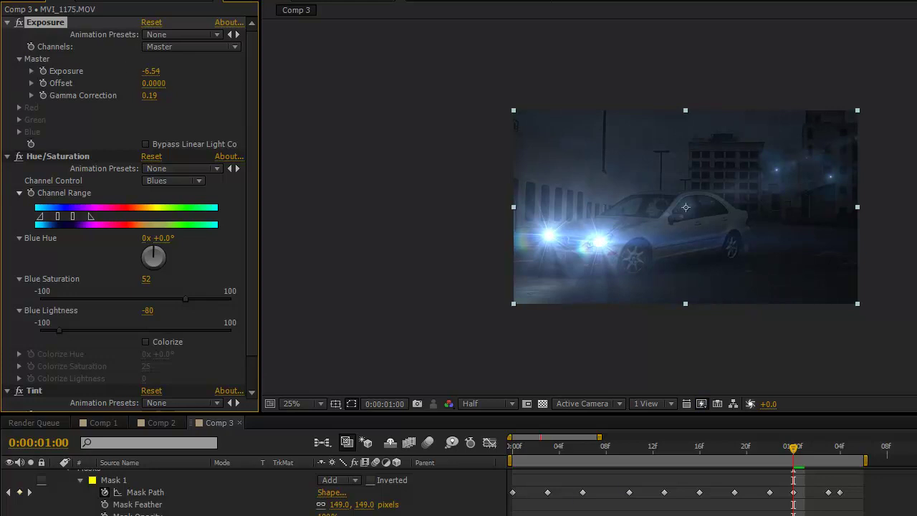
pyautogui.click(515, 453)
pyautogui.press('space')
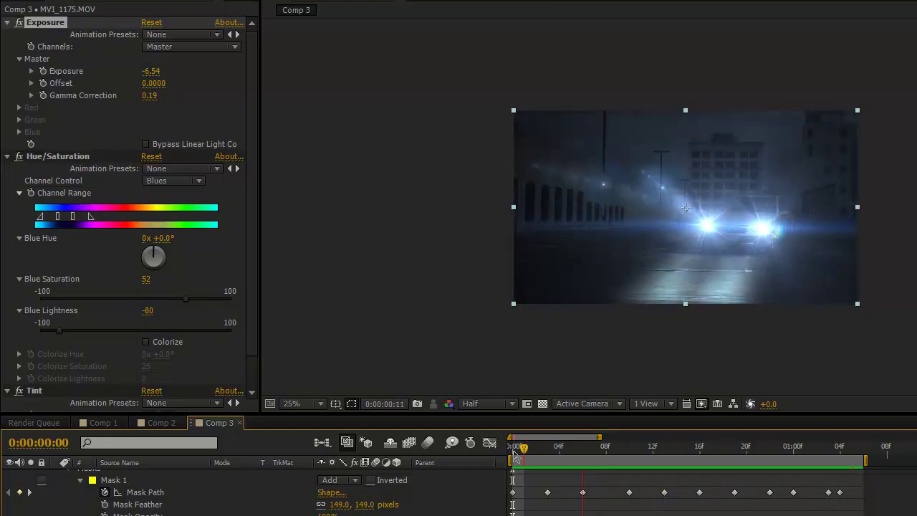
pyautogui.press('space')
pyautogui.moveTo(816, 448); pyautogui.dragTo(618, 448)
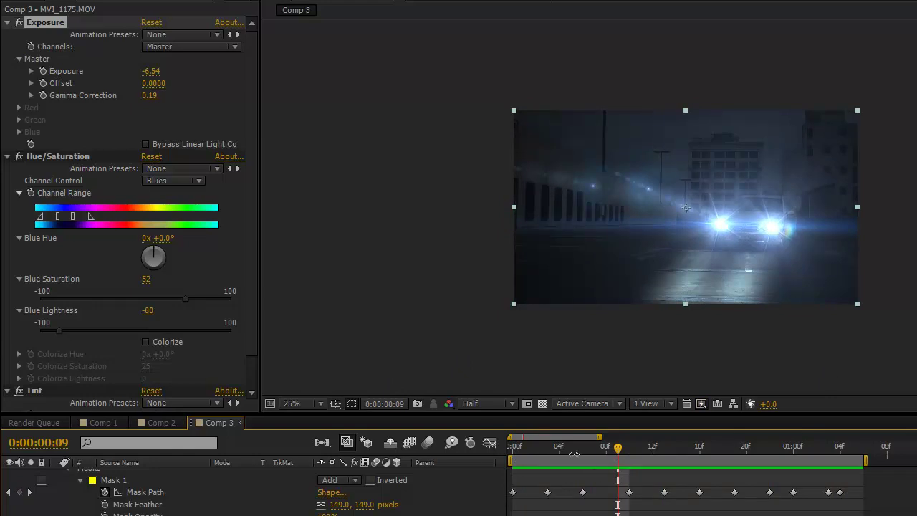
pyautogui.press('space')
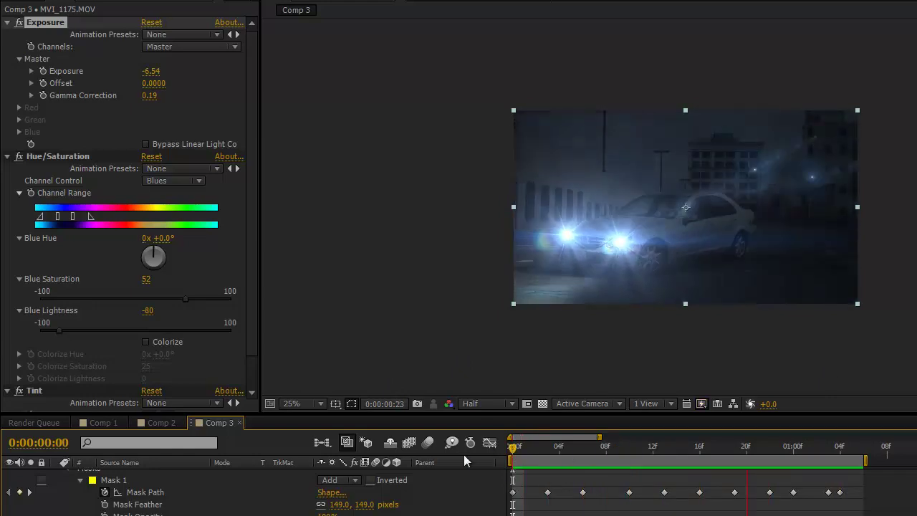
# Stop playback, return to frame 0, and collapse the expanded mask properties of the MVI_1175.MOV layer
pyautogui.press('space')
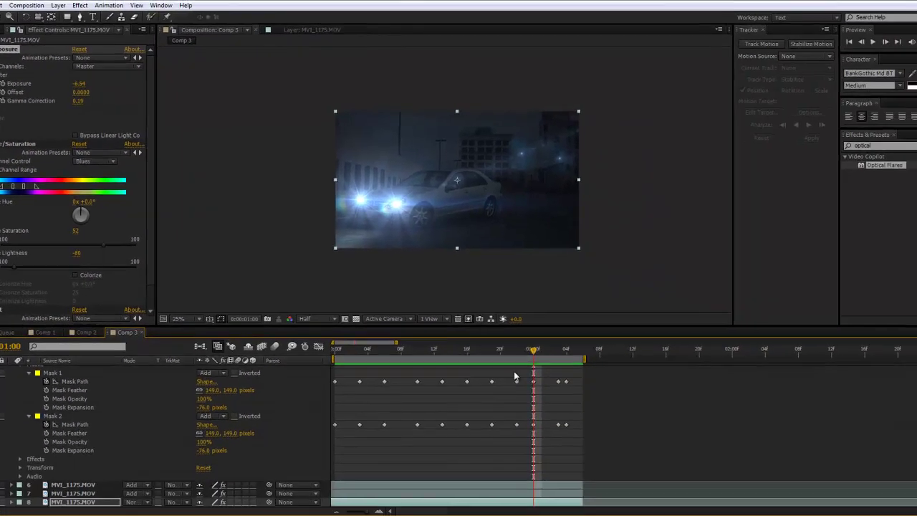
pyautogui.moveTo(532, 352); pyautogui.dragTo(302, 360)
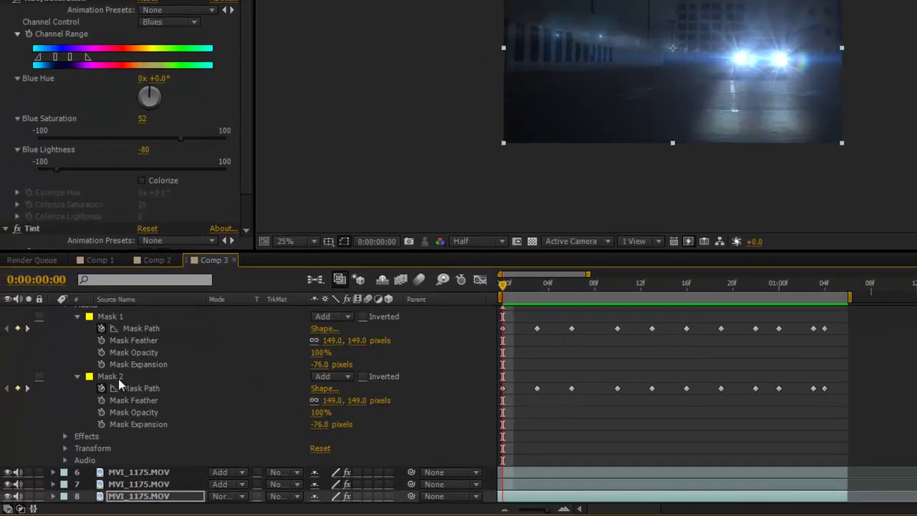
pyautogui.scroll(3, 67, 411)
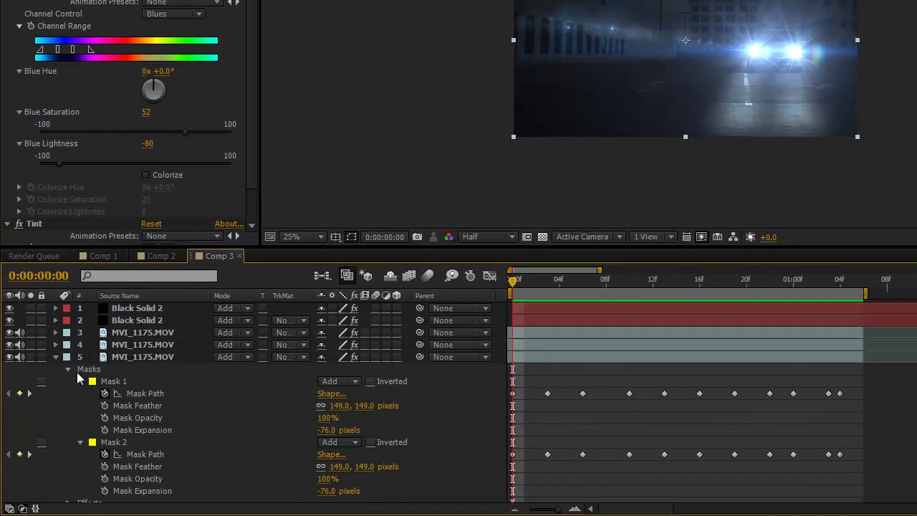
pyautogui.click(20, 394)
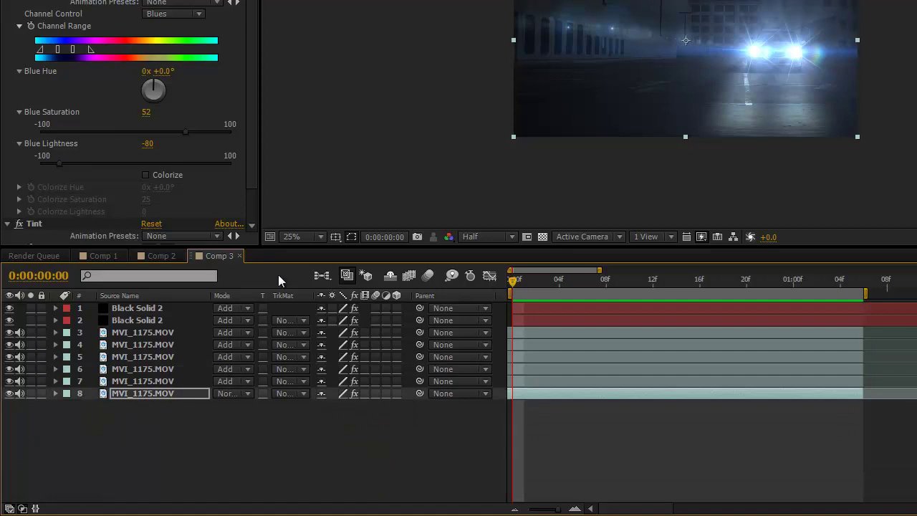
# Enable motion blur for Comp 3 and for its Black Solid 2 and MVI_1175.MOV layers, and run a RAM preview of the shot
pyautogui.click(429, 276)
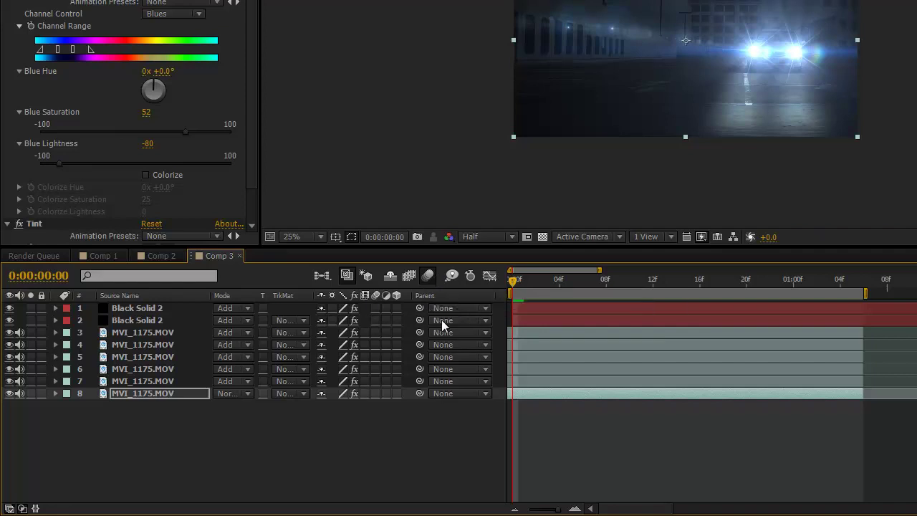
pyautogui.click(377, 308)
pyautogui.moveTo(376, 333); pyautogui.dragTo(379, 384)
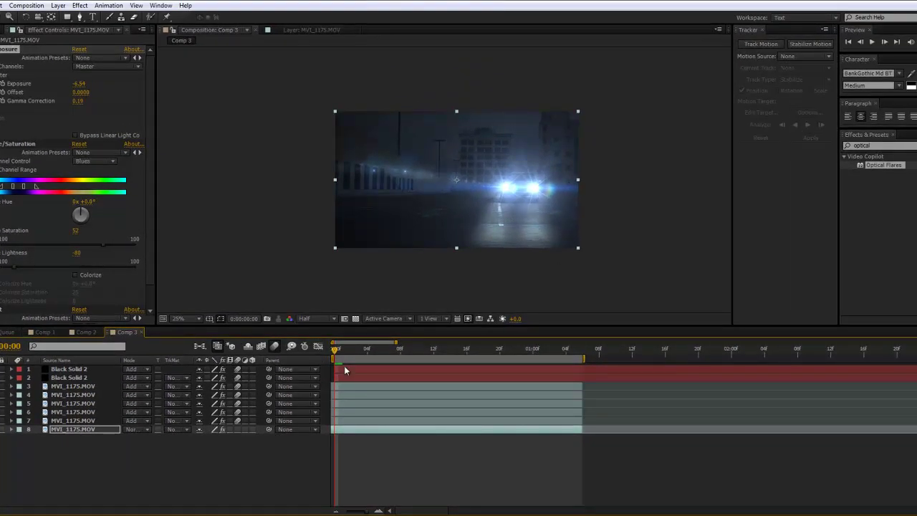
pyautogui.press('KP_0')
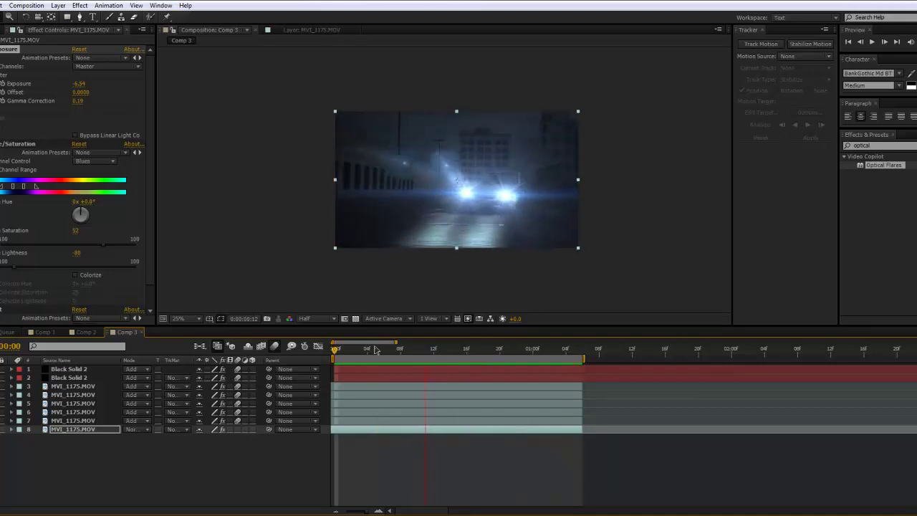
pyautogui.press('space')
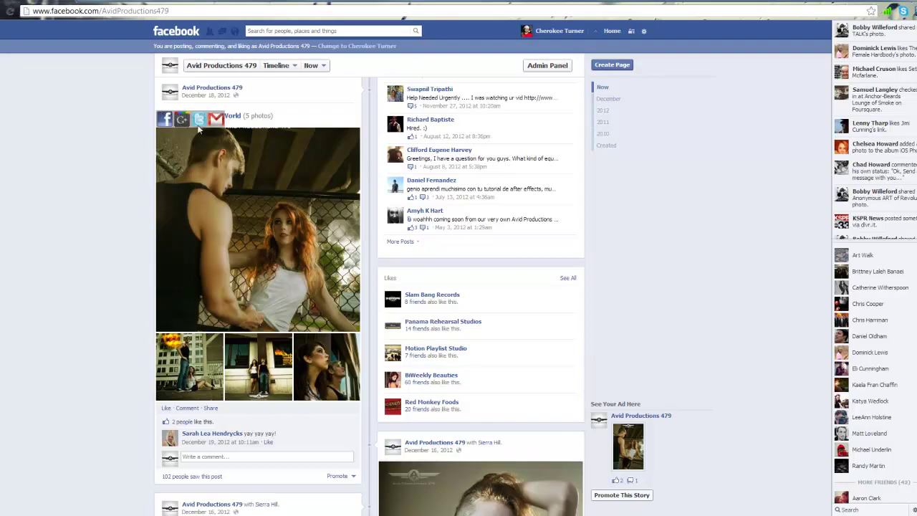
pyautogui.scroll(5, 332, 199)
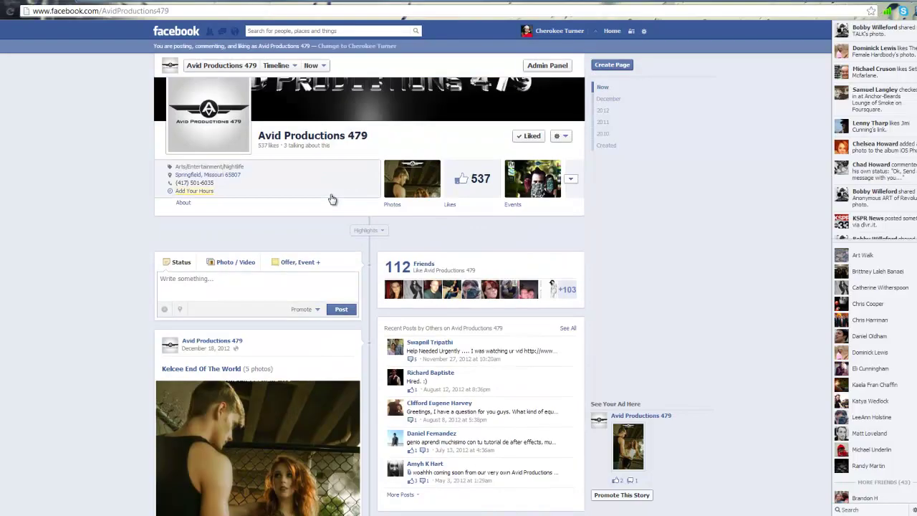
pyautogui.scroll(2, 332, 199)
pyautogui.scroll(-2, 342, 203)
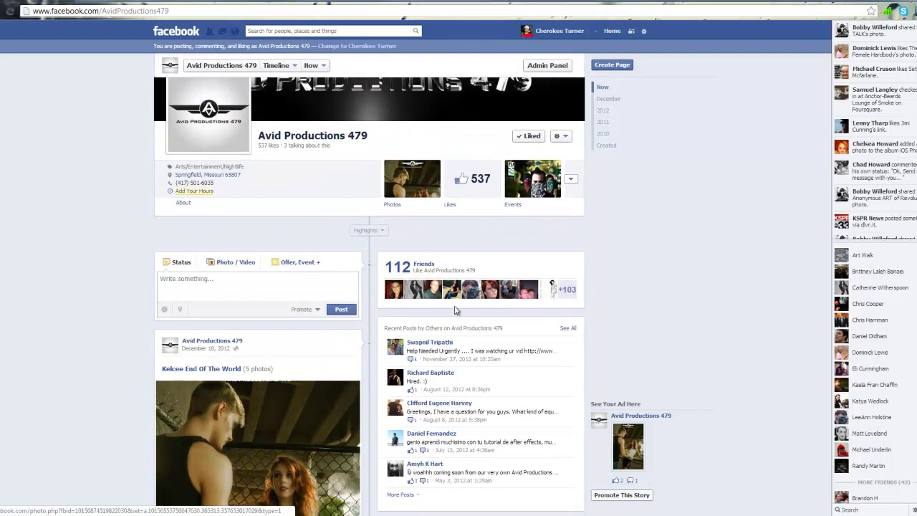
pyautogui.scroll(-4, 456, 309)
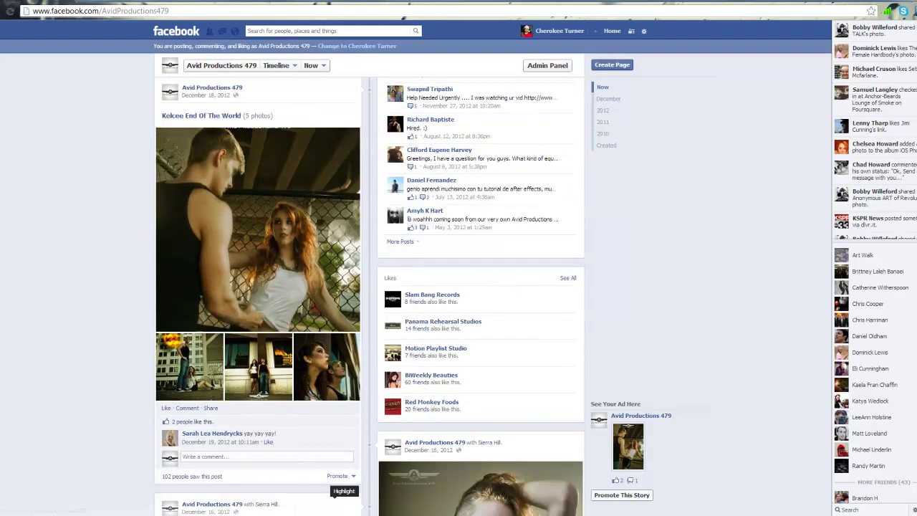